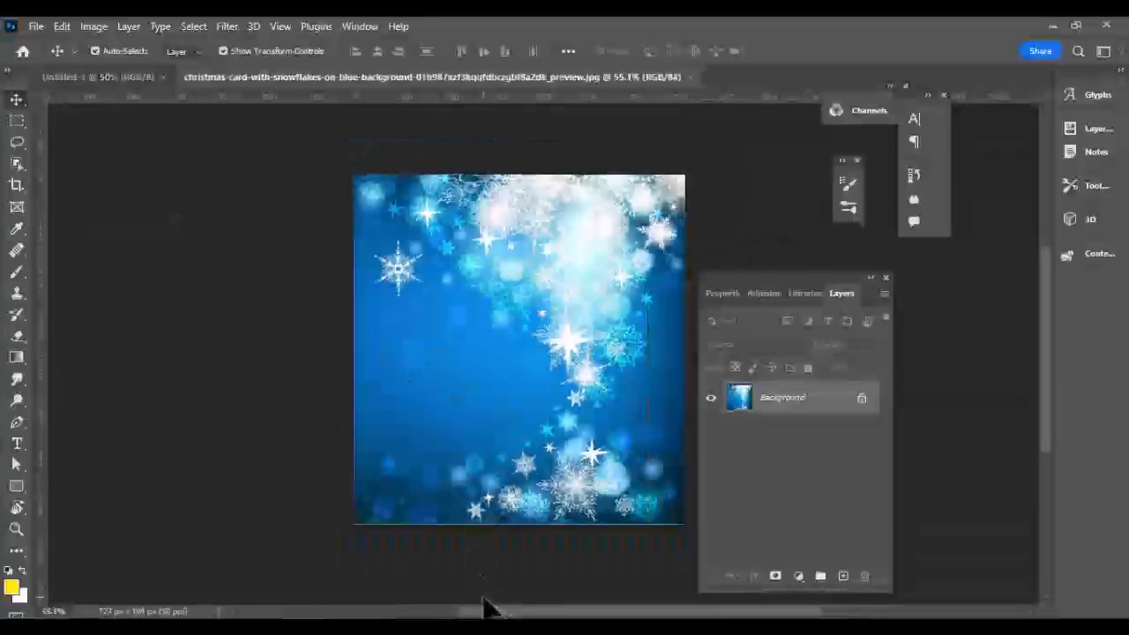
# Step: Bring the blue snowflake background image into the Untitled-1 document and scale it to cover the whole canvas
pyautogui.hotkey('ctrl', 'Tab')
pyautogui.moveTo(277, 79); pyautogui.dragTo(431, 227)
pyautogui.moveTo(423, 344); pyautogui.dragTo(294, 328)
pyautogui.click(675, 229)
pyautogui.moveTo(436, 281); pyautogui.dragTo(399, 180)
pyautogui.moveTo(511, 318); pyautogui.dragTo(559, 336)
pyautogui.press('Return')
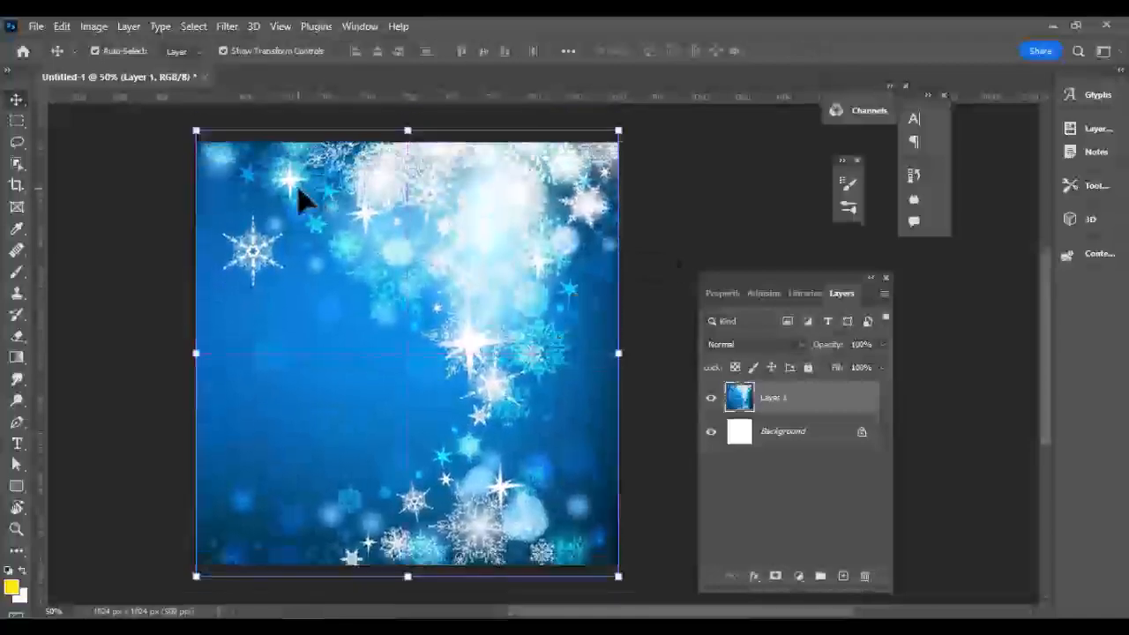
# Step: Add a Vibrance adjustment layer above the snowflake background with slightly reduced vibrance and saturation of +11
pyautogui.rightClick(809, 412)
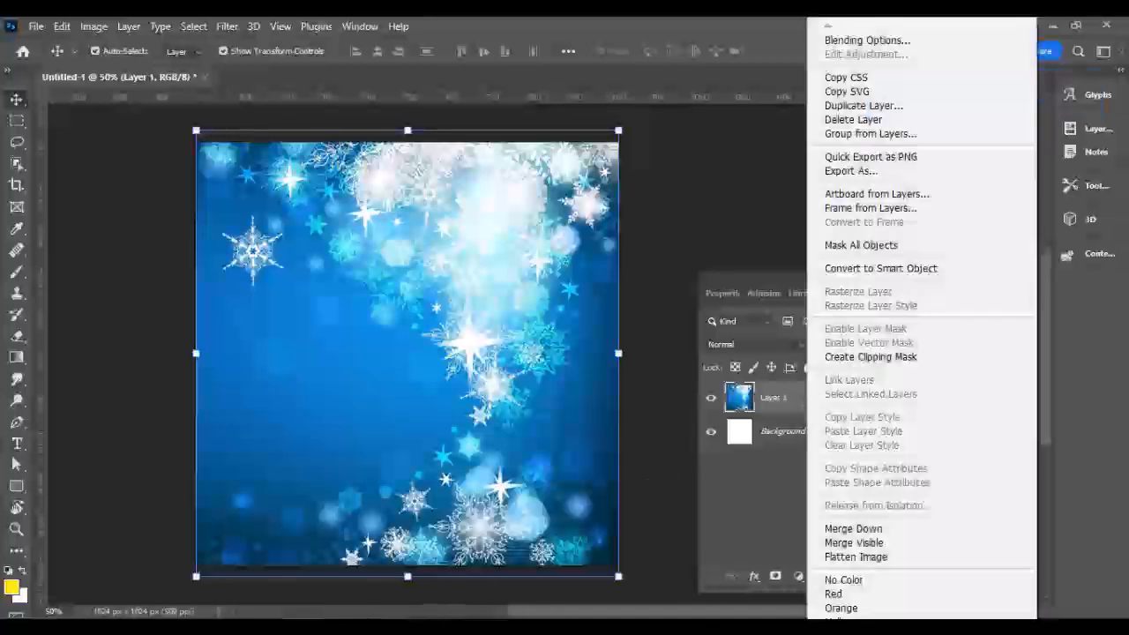
pyautogui.click(391, 121)
pyautogui.click(797, 576)
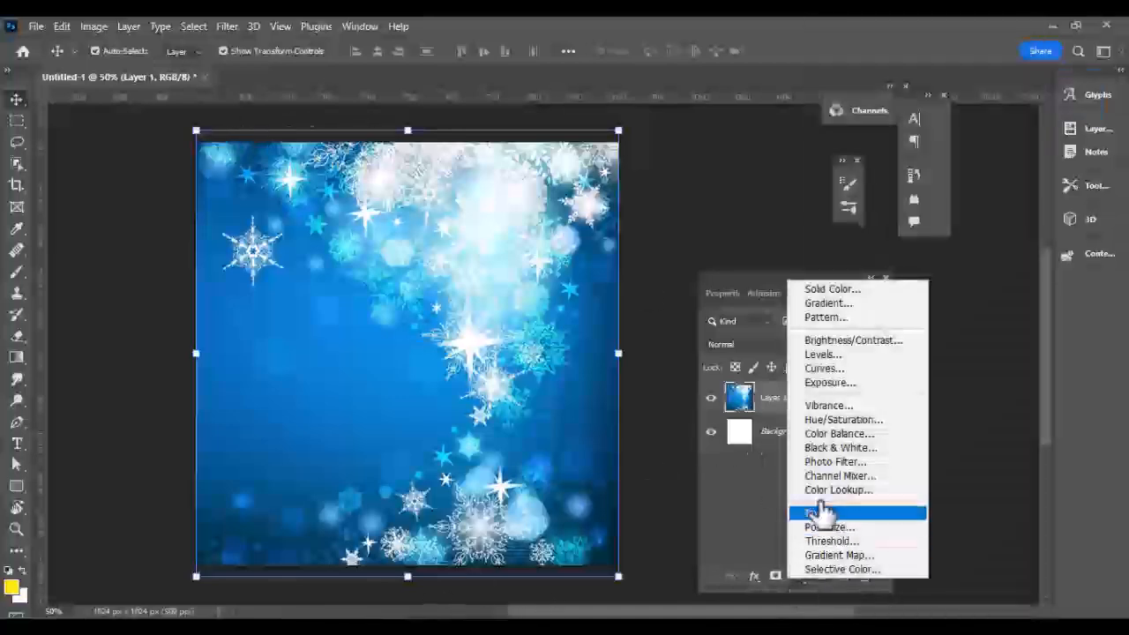
pyautogui.click(823, 405)
pyautogui.moveTo(785, 364); pyautogui.dragTo(797, 396)
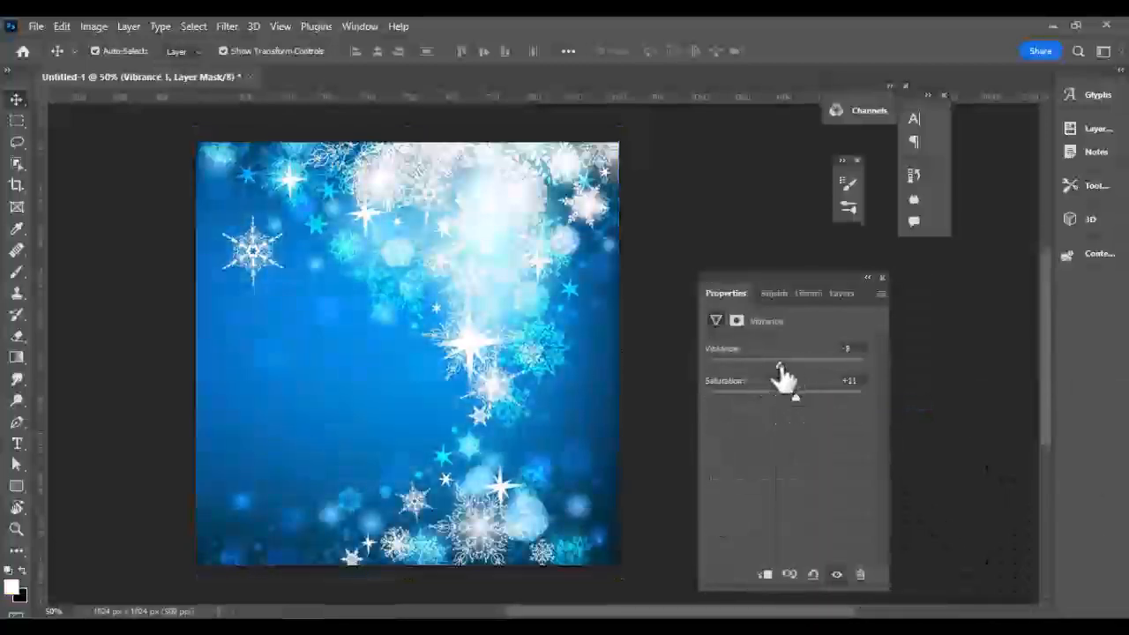
pyautogui.click(839, 294)
# Step: Add an Exposure adjustment layer that slightly lowers the exposure and darkens the midtones through gamma correction
pyautogui.click(799, 576)
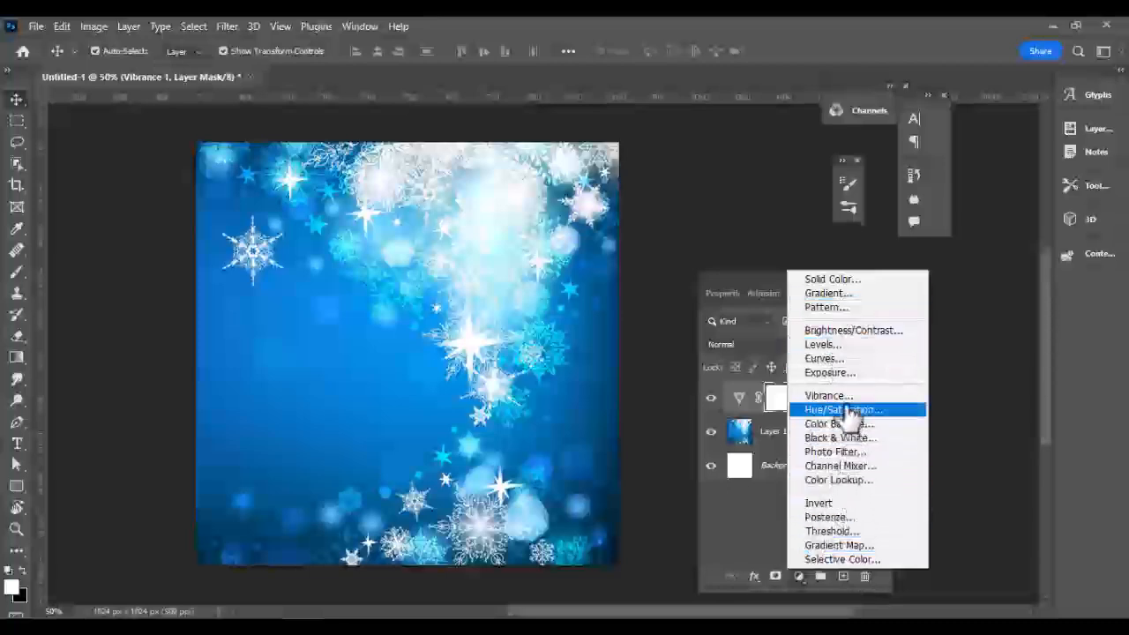
pyautogui.click(833, 372)
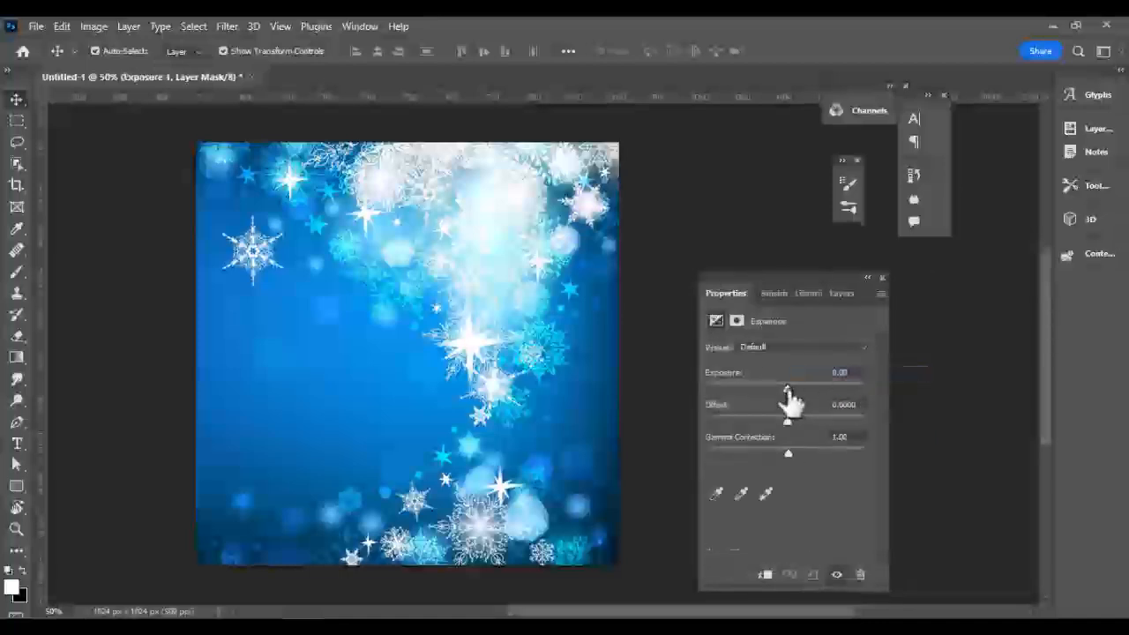
pyautogui.moveTo(788, 388); pyautogui.dragTo(781, 388)
pyautogui.moveTo(788, 454); pyautogui.dragTo(816, 456)
pyautogui.click(843, 293)
# Step: Open the photo of the woman in the green Santa outfit and bring it into the composition as a new layer
pyautogui.click(36, 26)
pyautogui.click(53, 62)
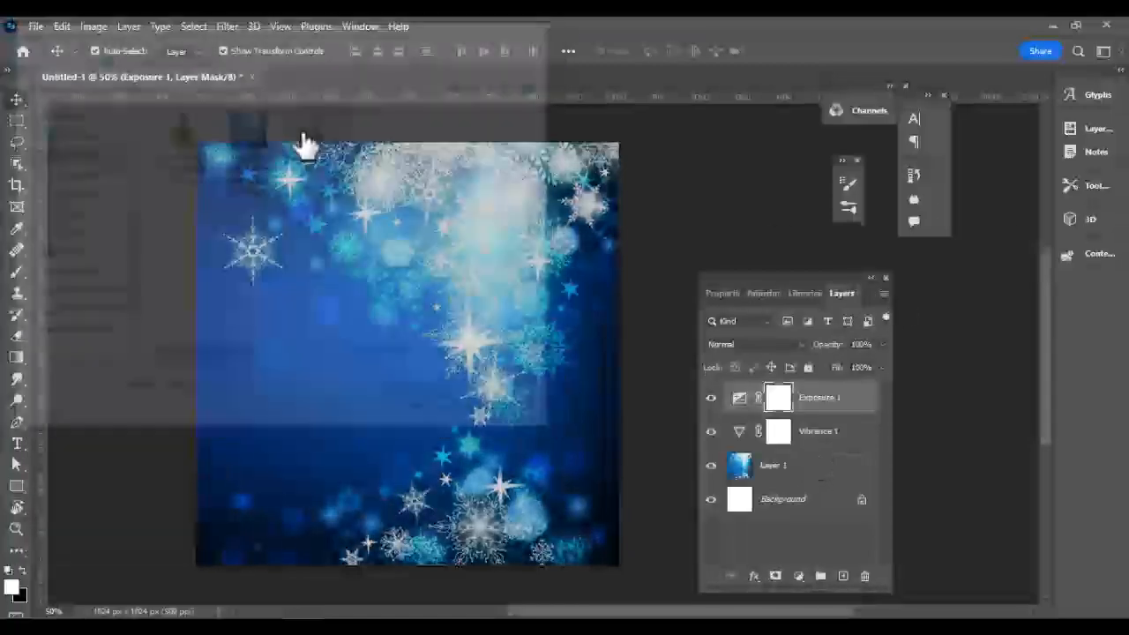
pyautogui.doubleClick(304, 133)
pyautogui.moveTo(294, 78); pyautogui.dragTo(434, 246)
pyautogui.moveTo(630, 404); pyautogui.dragTo(389, 340)
pyautogui.click(748, 246)
# Step: Scale the woman's photo to about 81% and centre it horizontally on the canvas
pyautogui.moveTo(424, 292); pyautogui.dragTo(483, 209)
pyautogui.moveTo(407, 131); pyautogui.dragTo(407, 208)
pyautogui.moveTo(432, 297); pyautogui.dragTo(424, 204)
pyautogui.moveTo(406, 130); pyautogui.dragTo(408, 171)
pyautogui.moveTo(427, 224); pyautogui.dragTo(439, 237)
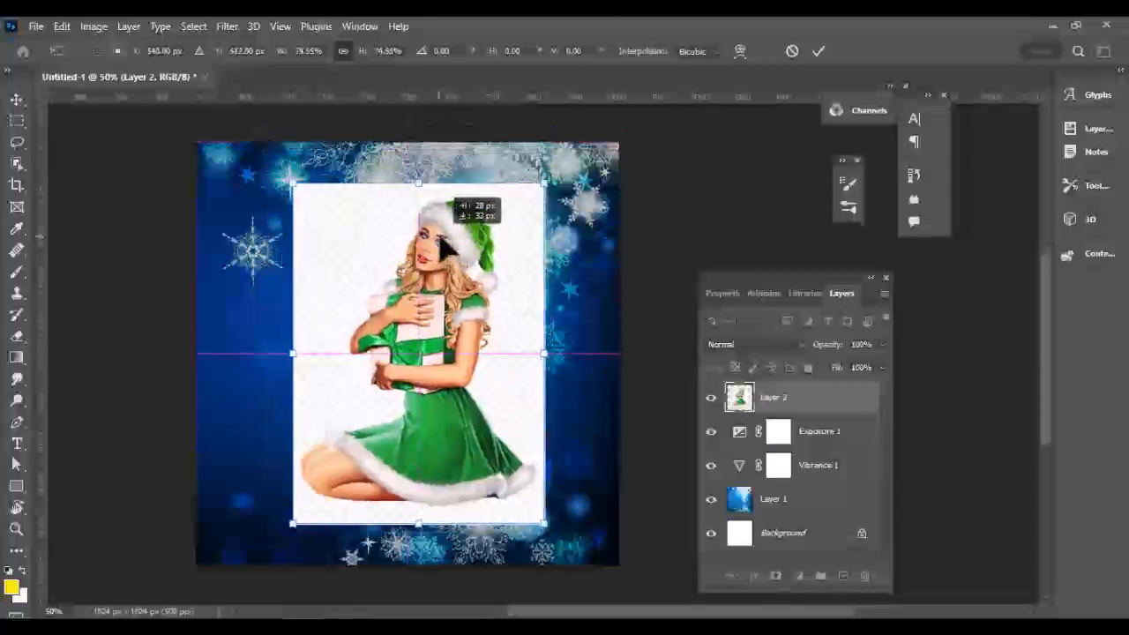
pyautogui.moveTo(422, 184); pyautogui.dragTo(424, 153)
pyautogui.moveTo(446, 227)
pyautogui.mouseDown()
pyautogui.moveTo(434, 216)
pyautogui.moveTo(439, 232)
pyautogui.mouseUp()
# Step: Commit the transform and remove the background from the woman's photo
pyautogui.click(724, 293)
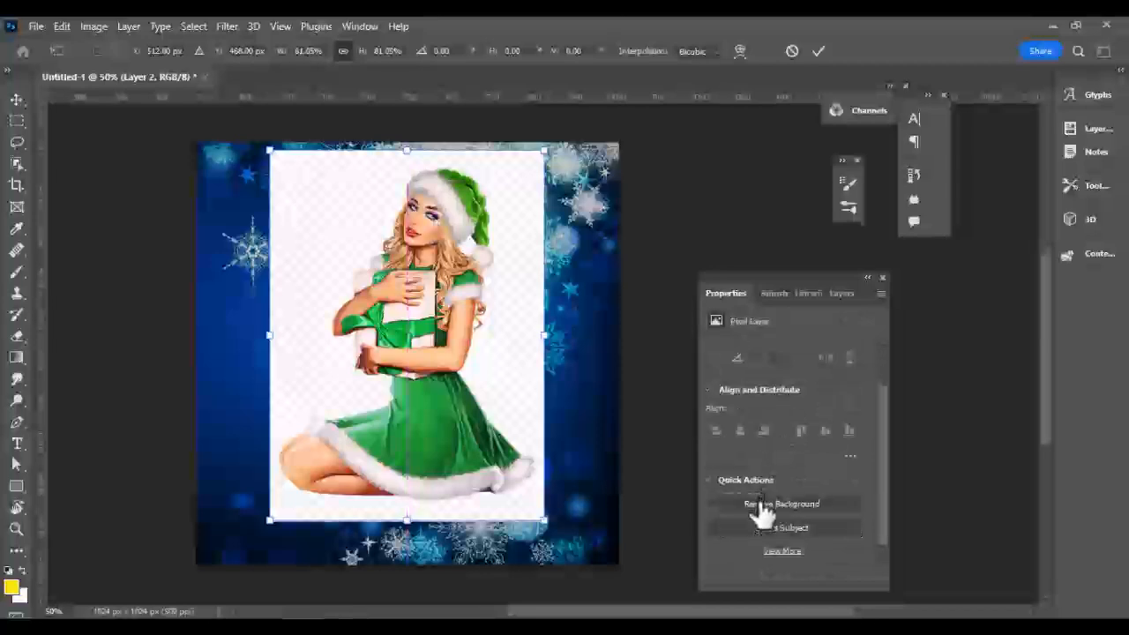
pyautogui.press('Return')
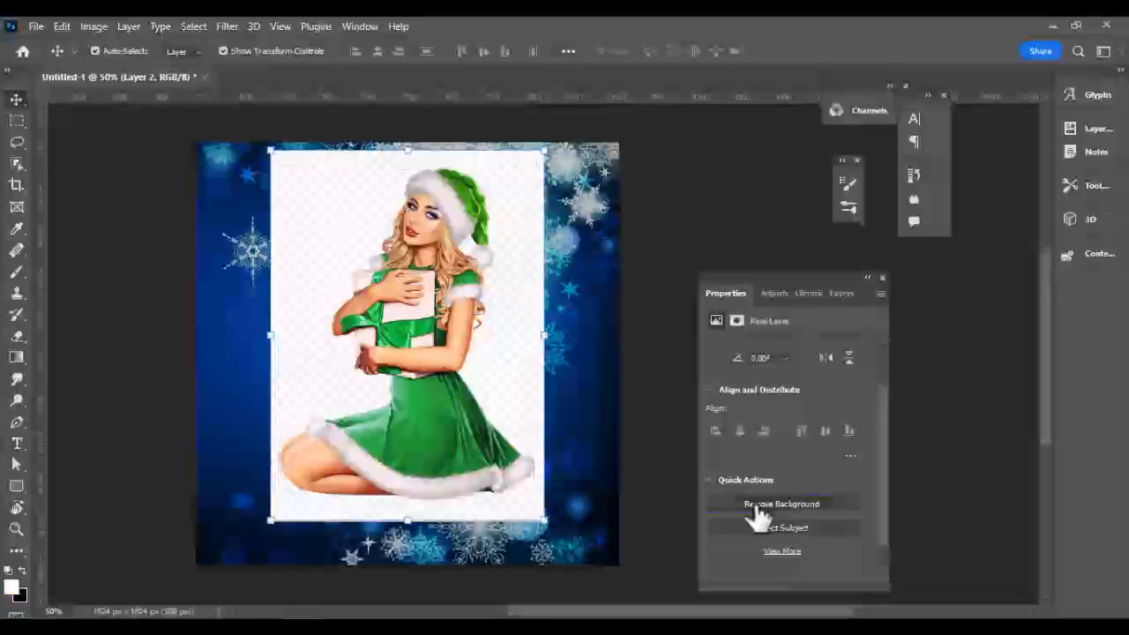
pyautogui.click(842, 293)
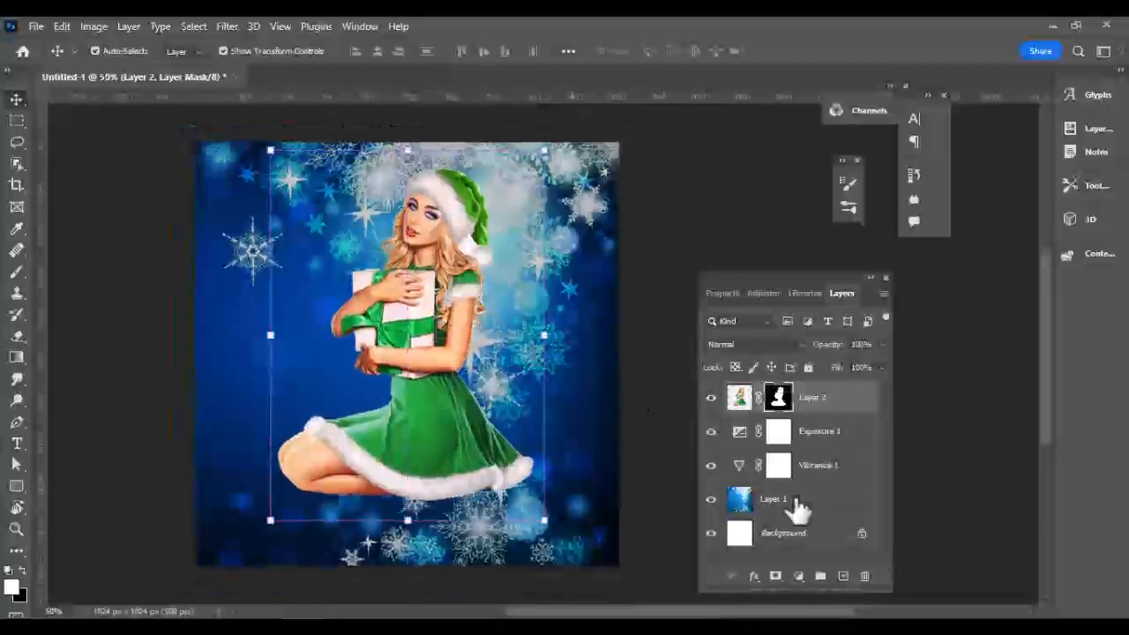
# Step: Add a second Exposure adjustment directly above the snowflake layer with reduced exposure and an offset of -0.0244
pyautogui.click(797, 505)
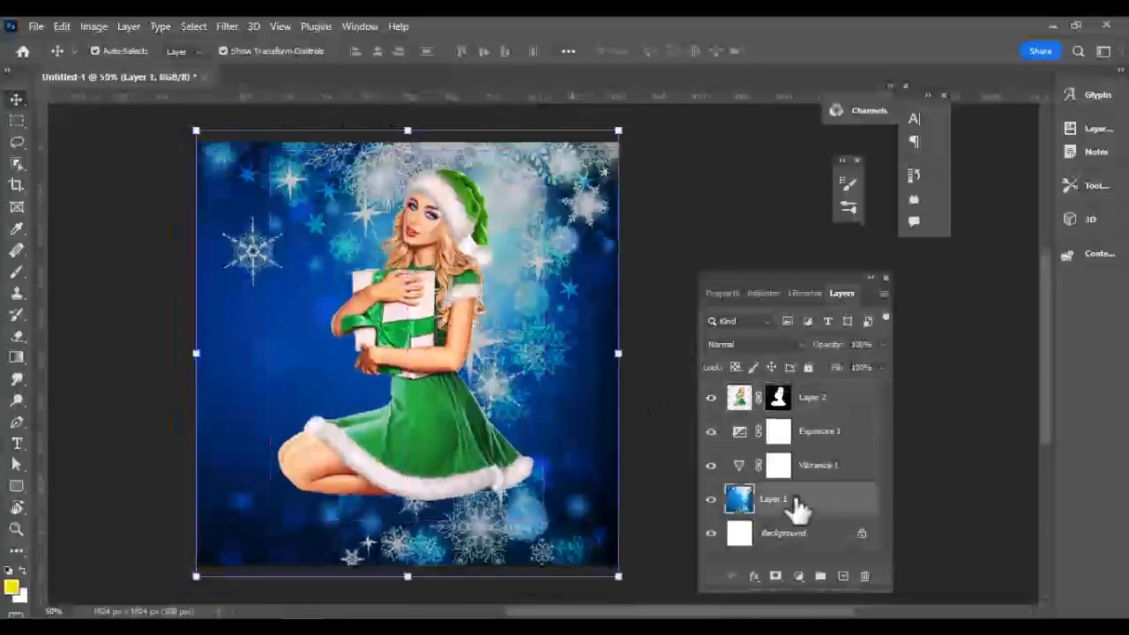
pyautogui.rightClick(797, 507)
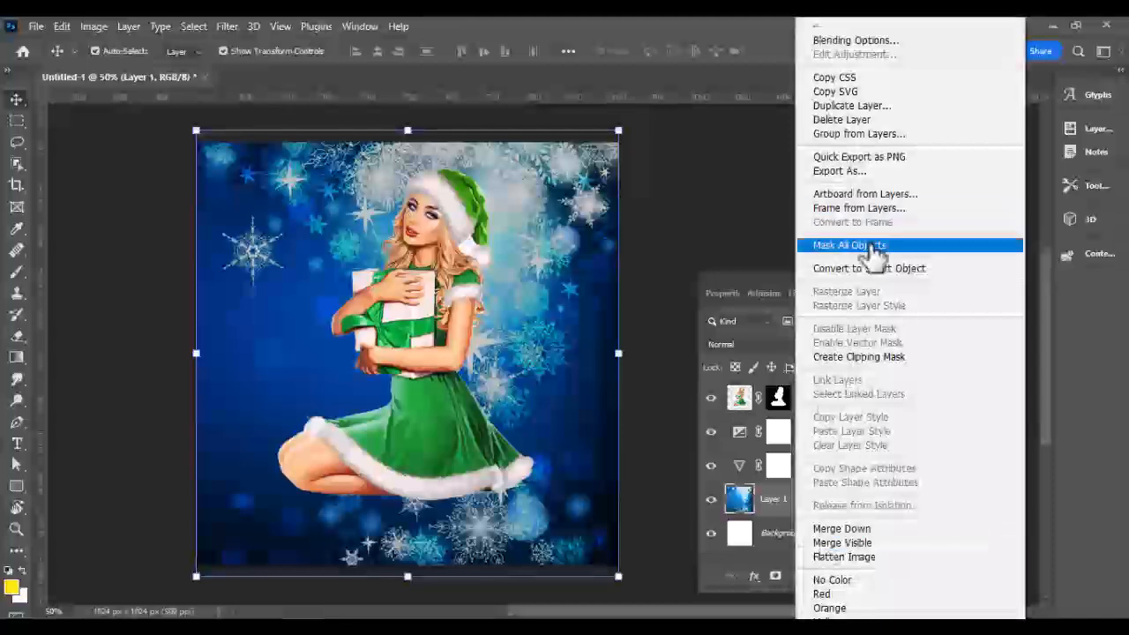
pyautogui.click(780, 526)
pyautogui.click(799, 576)
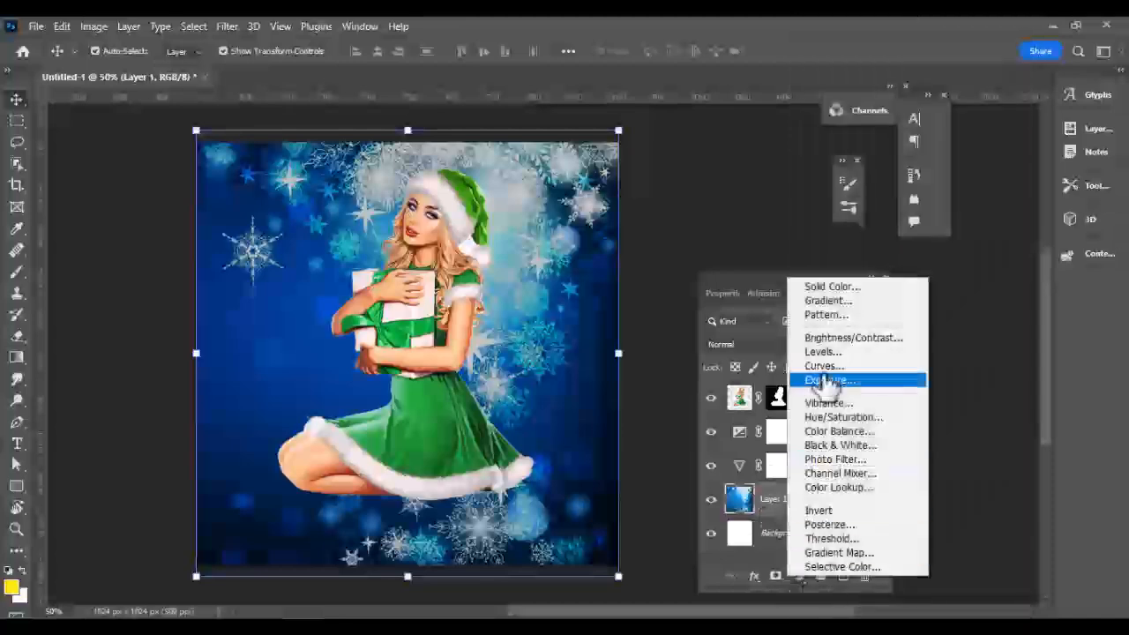
pyautogui.click(828, 381)
pyautogui.moveTo(794, 391); pyautogui.dragTo(782, 428)
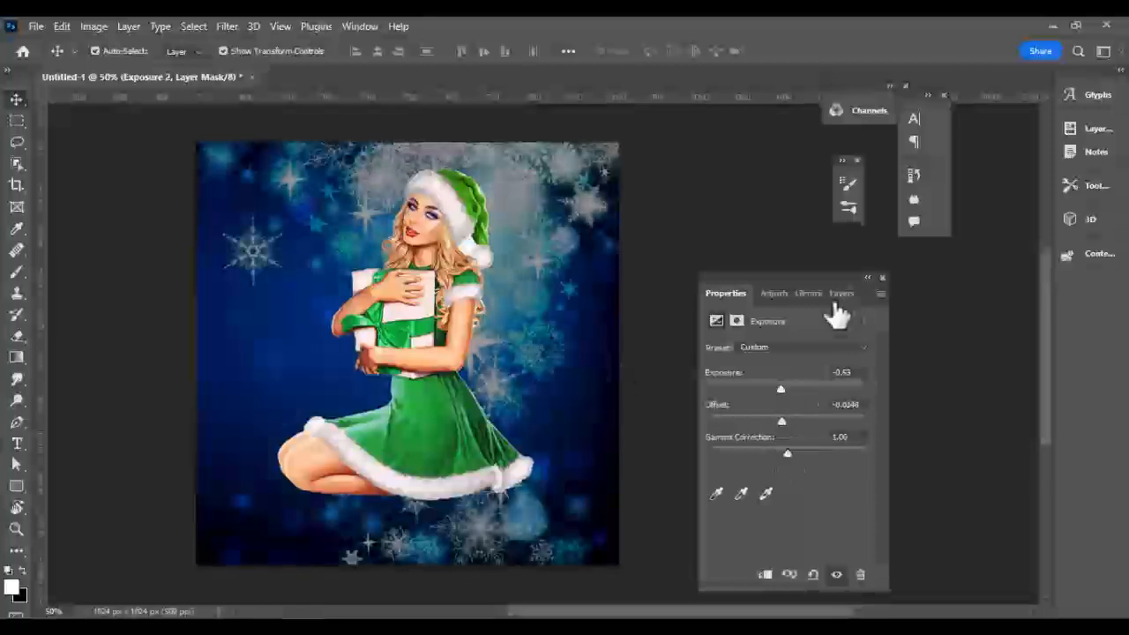
pyautogui.click(842, 293)
# Step: Open the christmas_tree PNG and bring it into the composition as a new layer above the woman
pyautogui.scroll(3, 492, 341)
pyautogui.scroll(-3, 491, 341)
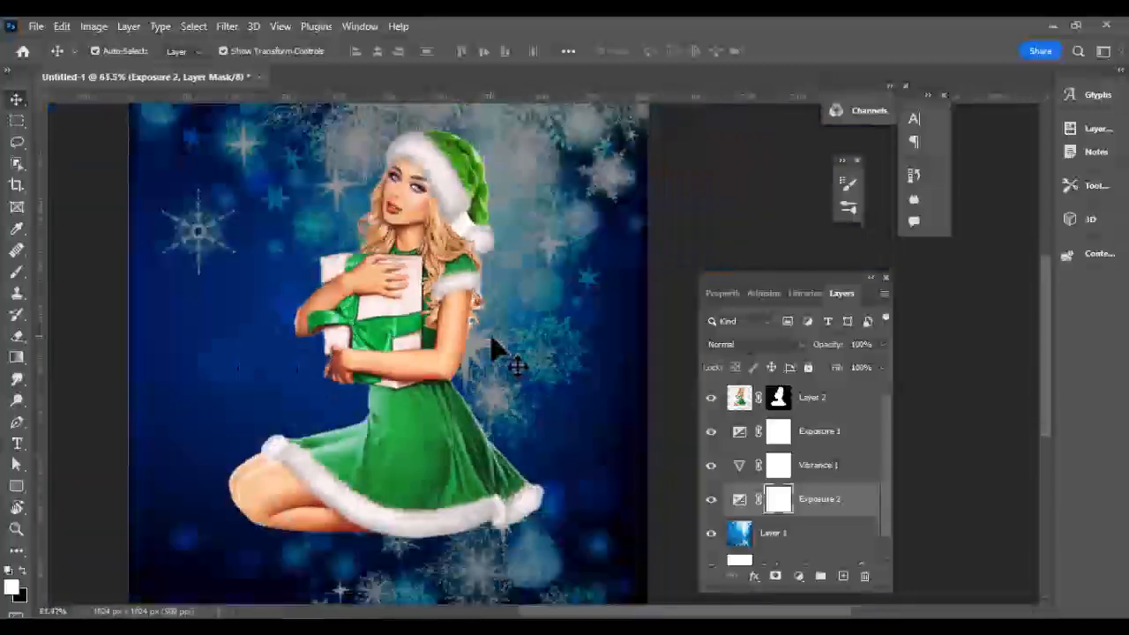
pyautogui.scroll(-2, 492, 342)
pyautogui.click(805, 401)
pyautogui.click(36, 26)
pyautogui.click(53, 89)
pyautogui.doubleClick(181, 139)
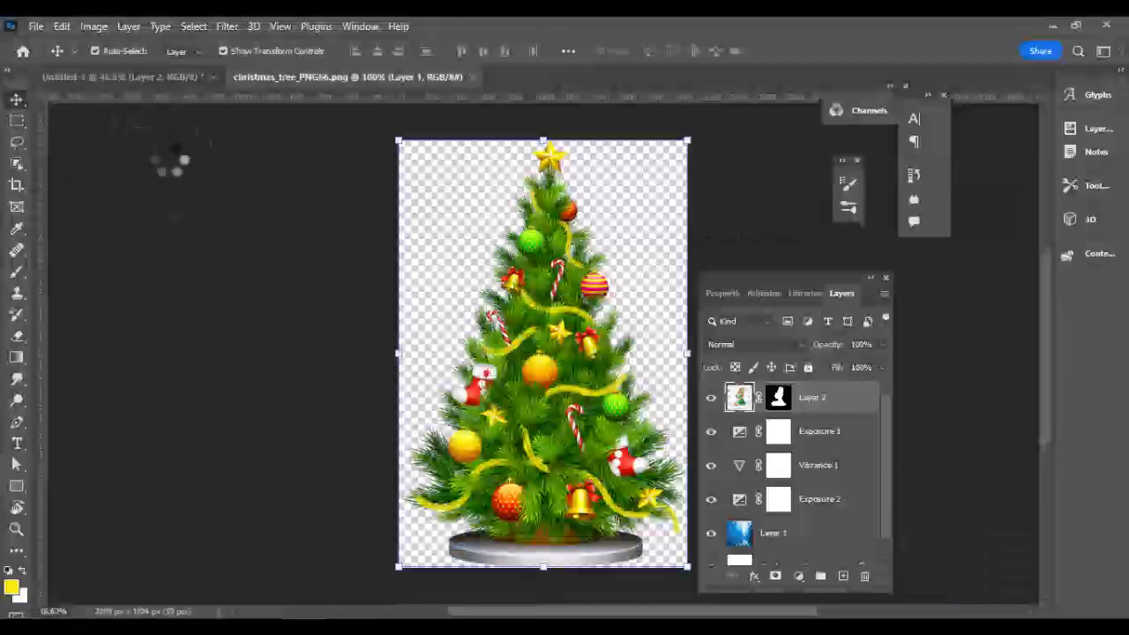
pyautogui.moveTo(311, 77); pyautogui.dragTo(436, 212)
pyautogui.moveTo(503, 335); pyautogui.dragTo(724, 414)
pyautogui.moveTo(437, 431); pyautogui.dragTo(290, 389)
pyautogui.click(643, 205)
# Step: Scale the Christmas tree down to about 31.8% so it fits the canvas
pyautogui.scroll(-6, 487, 263)
pyautogui.moveTo(382, 503); pyautogui.dragTo(382, 237)
pyautogui.moveTo(392, 184); pyautogui.dragTo(406, 294)
pyautogui.moveTo(396, 191); pyautogui.dragTo(397, 248)
pyautogui.scroll(3, 399, 274)
pyautogui.scroll(5, 399, 271)
pyautogui.moveTo(391, 210); pyautogui.dragTo(388, 106)
# Step: Position the scaled Christmas tree along the right edge of the canvas, partly beyond the border
pyautogui.moveTo(431, 227); pyautogui.dragTo(356, 239)
pyautogui.scroll(-2, 361, 239)
pyautogui.moveTo(1046, 371); pyautogui.dragTo(1029, 335)
pyautogui.scroll(2, 374, 330)
pyautogui.moveTo(339, 348); pyautogui.dragTo(621, 352)
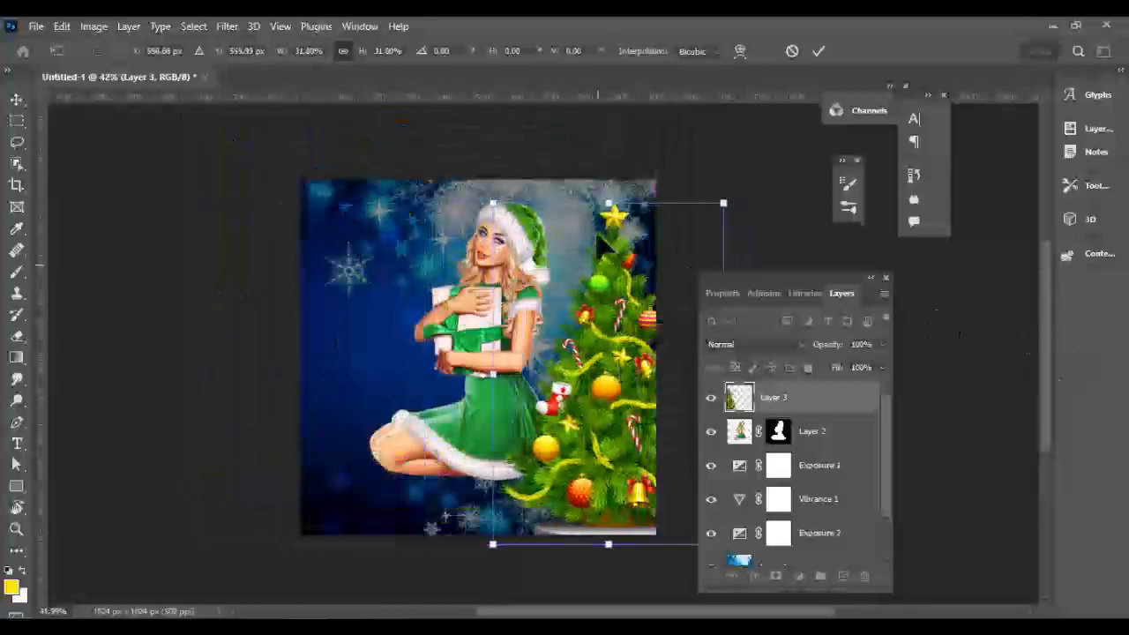
pyautogui.moveTo(618, 284); pyautogui.dragTo(620, 288)
pyautogui.scroll(3, 619, 340)
pyautogui.scroll(2, 620, 341)
pyautogui.moveTo(1044, 387); pyautogui.dragTo(1044, 463)
pyautogui.scroll(4, 594, 351)
pyautogui.moveTo(597, 374)
pyautogui.mouseDown()
pyautogui.moveTo(596, 334)
pyautogui.moveTo(601, 378)
pyautogui.mouseUp()
pyautogui.scroll(-4, 601, 377)
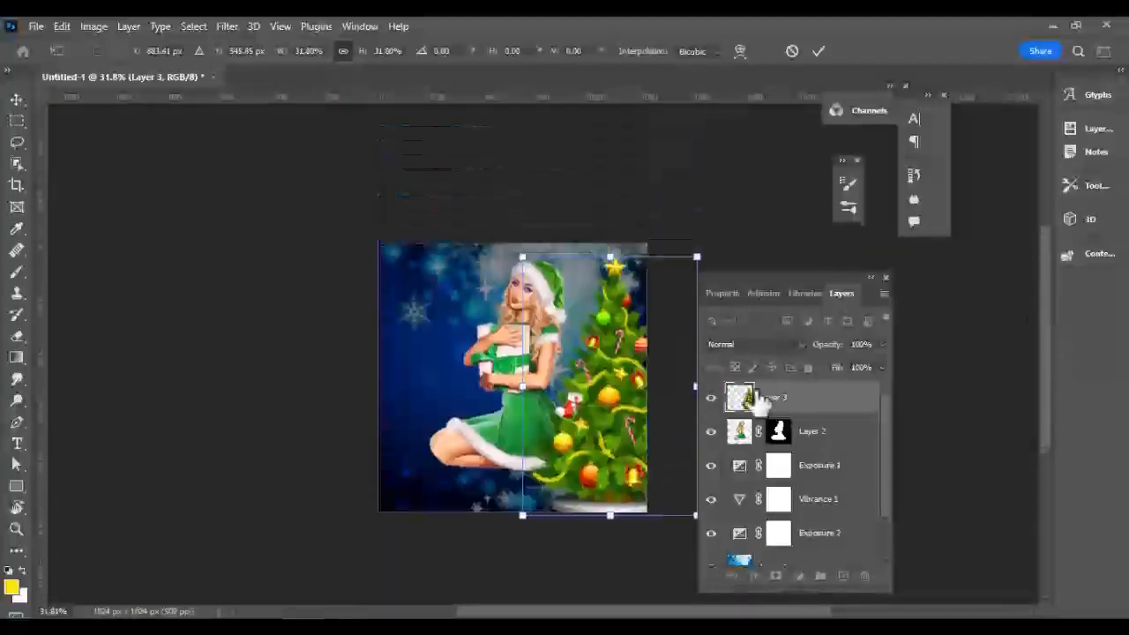
# Step: Try a Gaussian Blur with a 1.9 pixel radius on the tree, and undo it together with the tree's scaling
pyautogui.click(765, 399)
pyautogui.click(227, 26)
pyautogui.moveTo(344, 238)
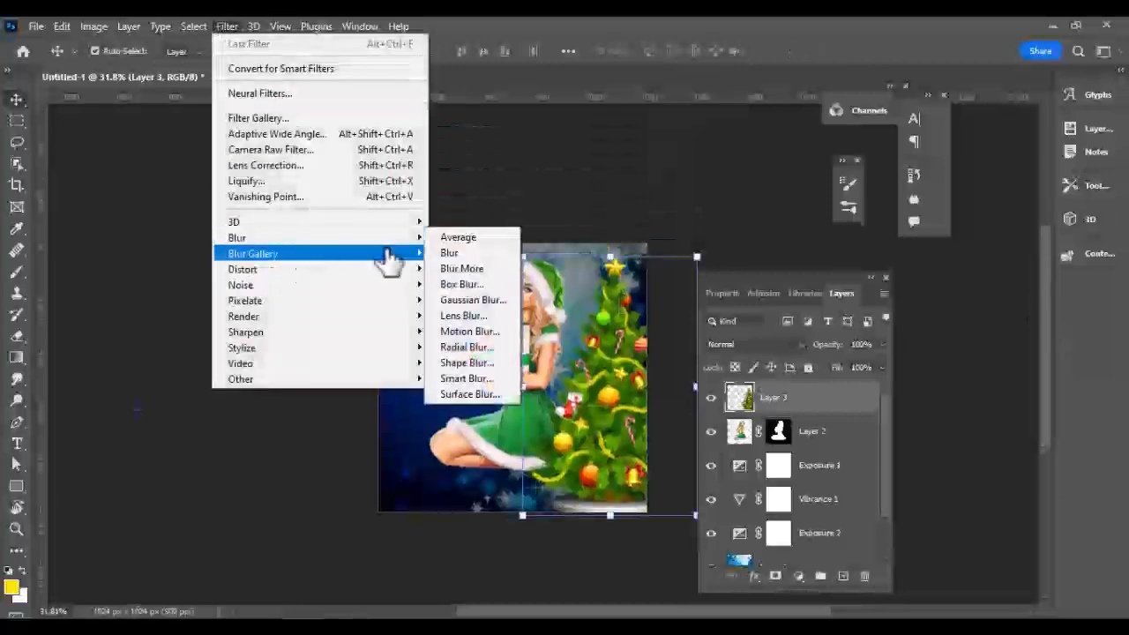
pyautogui.click(468, 301)
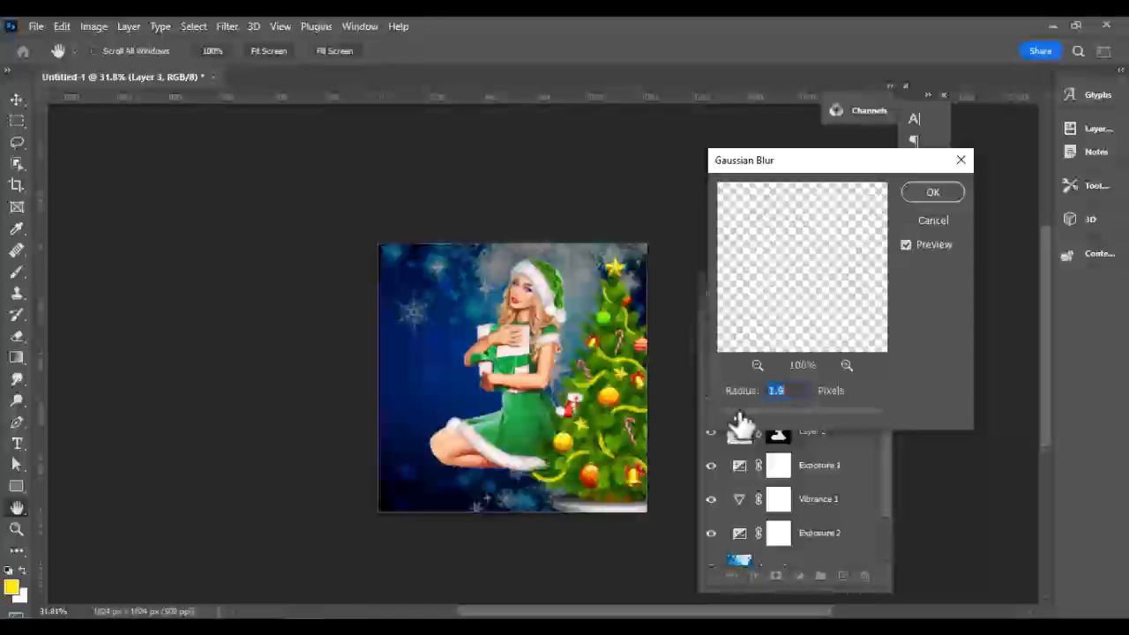
pyautogui.click(918, 194)
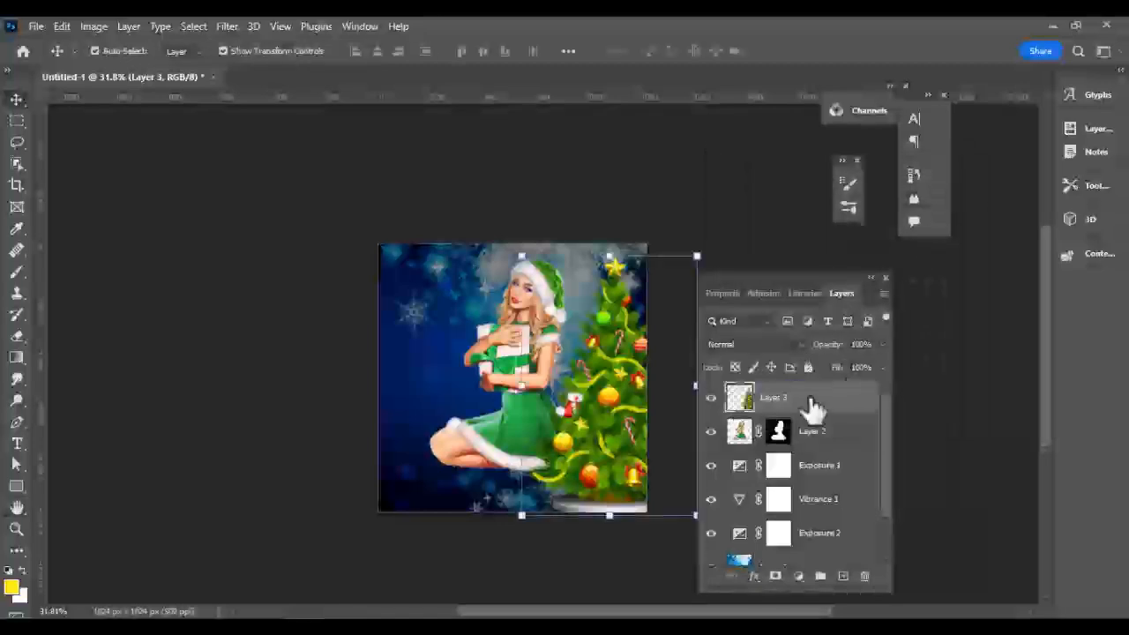
pyautogui.hotkey('ctrl', 'z')
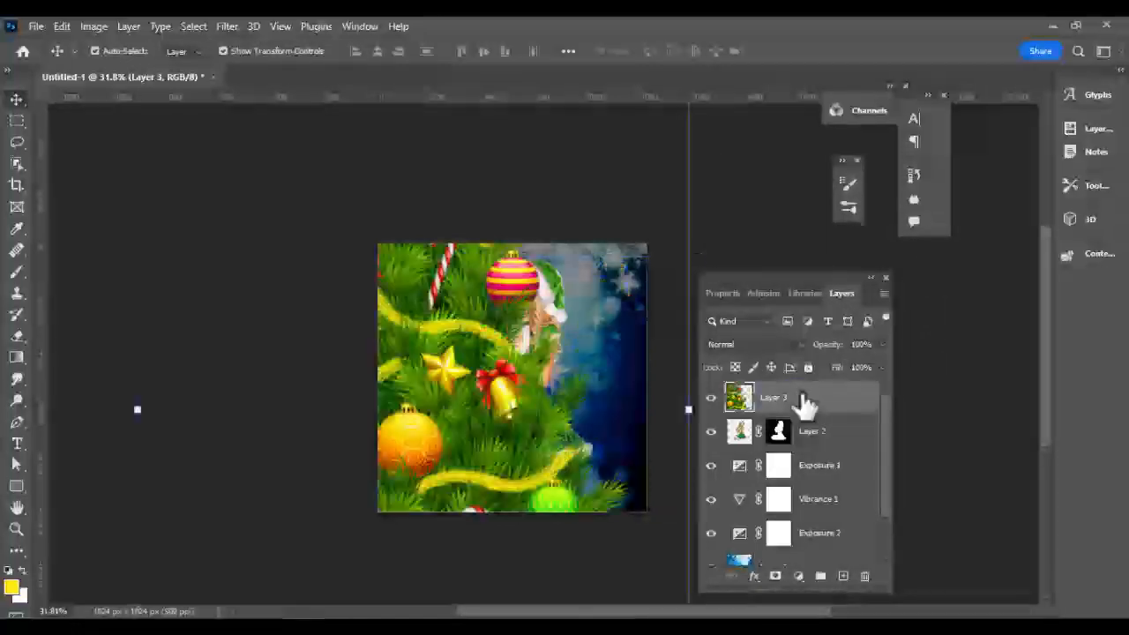
# Step: Scale the Christmas tree down and place it in the lower-right corner of the canvas
pyautogui.scroll(-6, 587, 350)
pyautogui.moveTo(498, 168); pyautogui.dragTo(603, 370)
pyautogui.scroll(8, 586, 367)
pyautogui.press('Return')
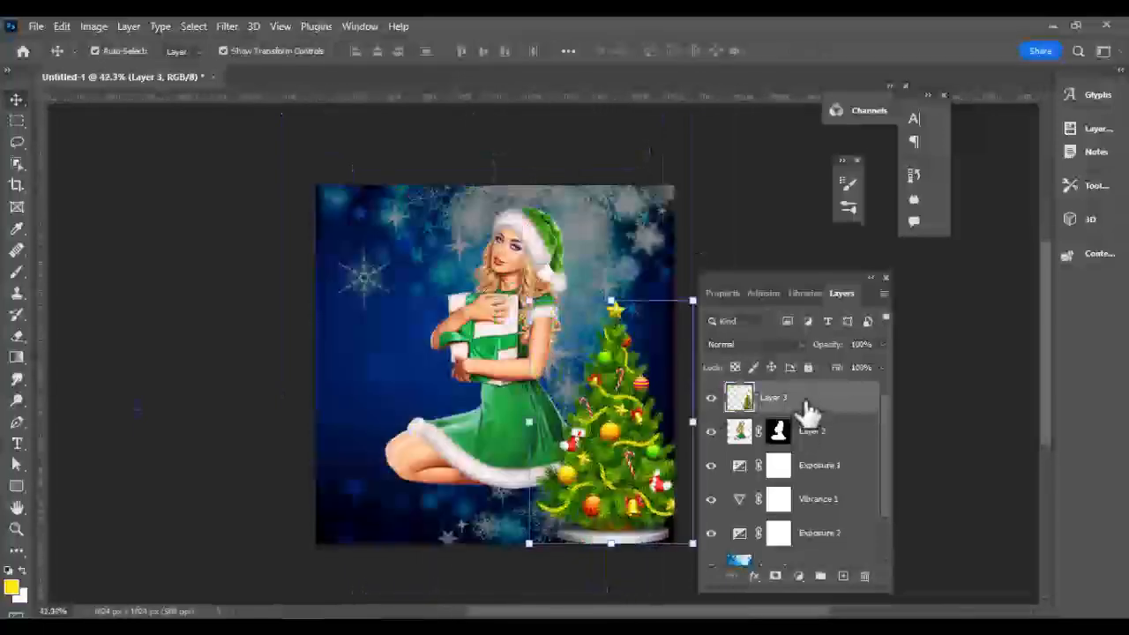
# Step: Duplicate the tree layer, keeping the copy hidden and the original selected
pyautogui.hotkey('ctrl', 'j')
pyautogui.click(711, 398)
pyautogui.click(776, 432)
# Step: Enlarge the original tree to about 138% at the canvas's right edge and apply a Gaussian Blur to it
pyautogui.hotkey('ctrl', 't')
pyautogui.moveTo(611, 301); pyautogui.dragTo(628, 221)
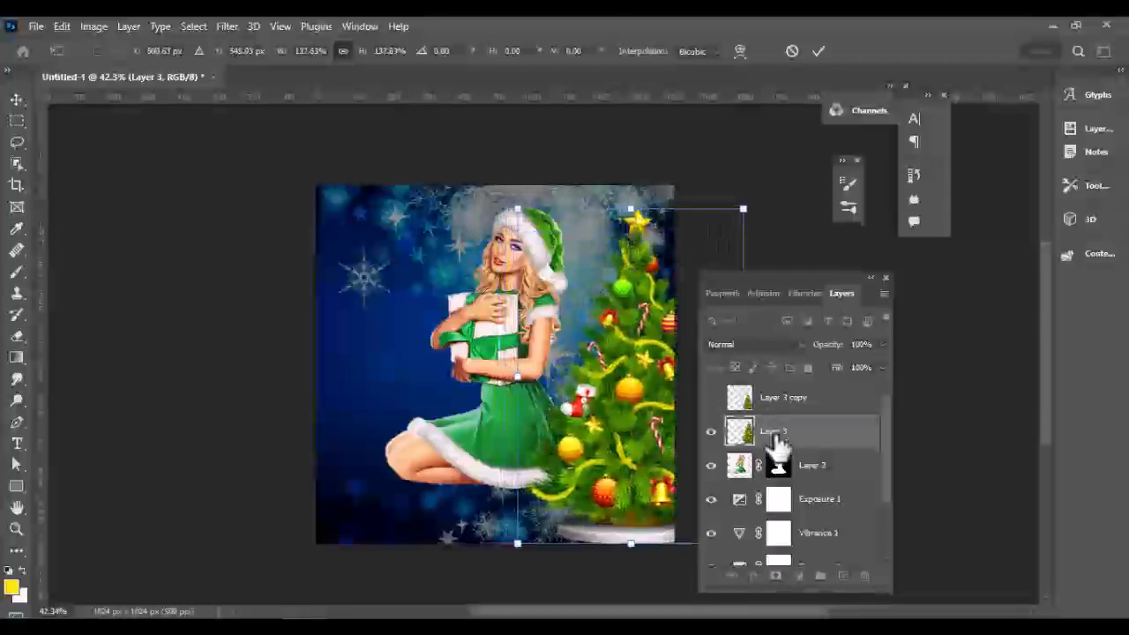
pyautogui.press('Return')
pyautogui.click(229, 28)
pyautogui.click(498, 300)
pyautogui.click(933, 196)
# Step: Show the tree copy, enlarge it at the canvas's left edge, and place its layer beneath the woman
pyautogui.click(794, 401)
pyautogui.click(711, 399)
pyautogui.moveTo(626, 420); pyautogui.dragTo(433, 420)
pyautogui.moveTo(418, 301); pyautogui.dragTo(347, 314)
pyautogui.moveTo(353, 164); pyautogui.dragTo(404, 176)
pyautogui.press('Return')
pyautogui.moveTo(799, 404); pyautogui.dragTo(766, 473)
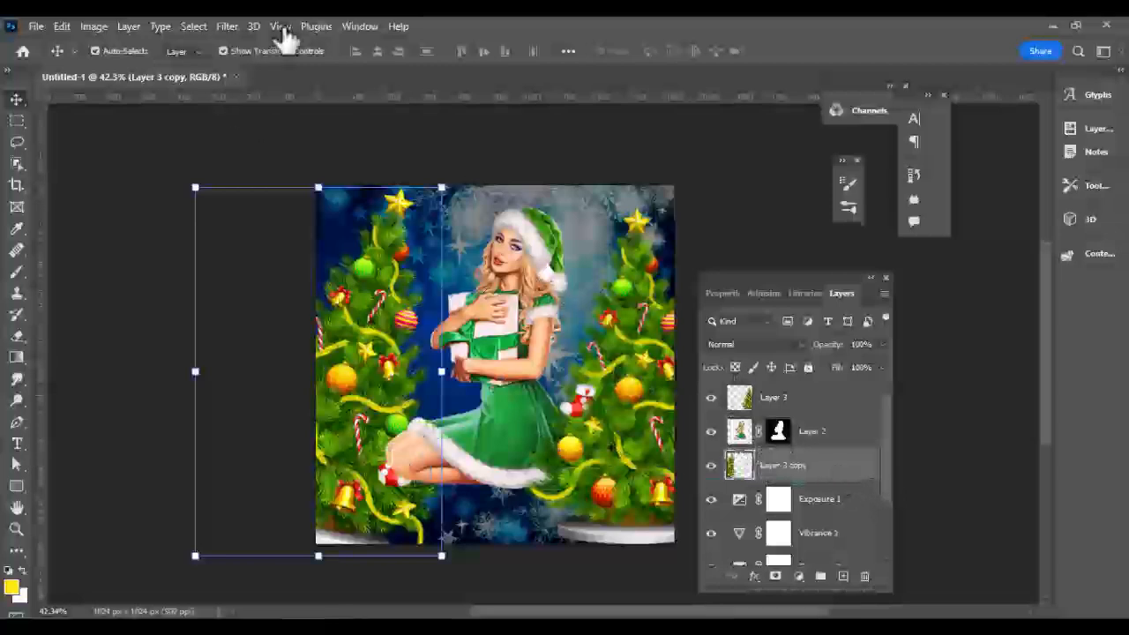
# Step: Try a Radial Blur on the left tree with amount 10, Spin method and Draft quality
pyautogui.click(227, 26)
pyautogui.moveTo(264, 232)
pyautogui.click(472, 328)
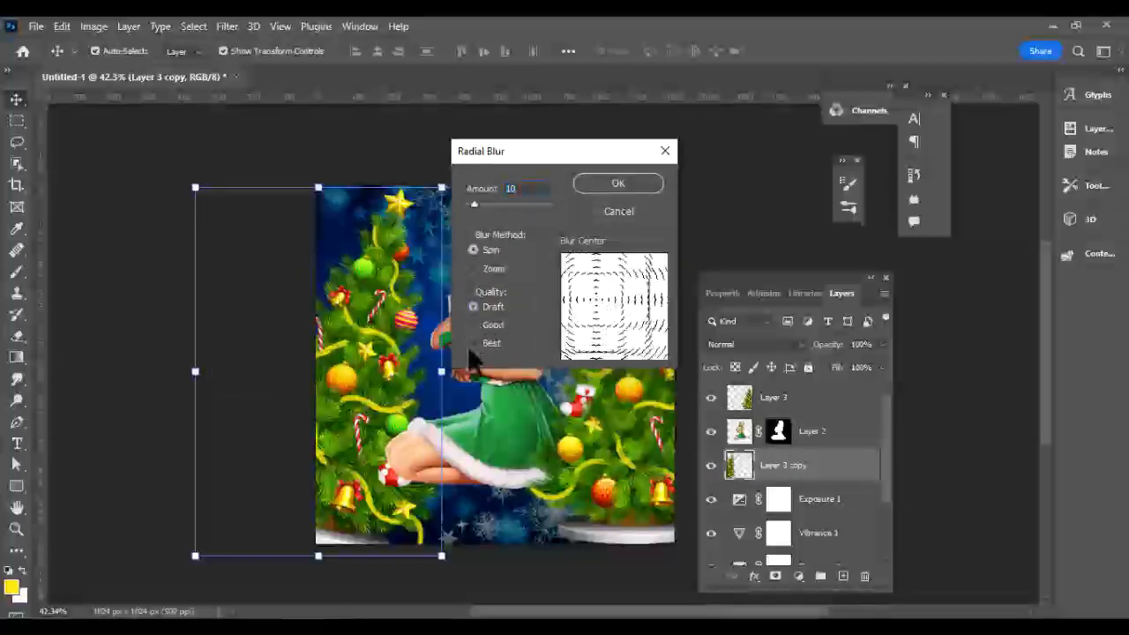
pyautogui.click(597, 184)
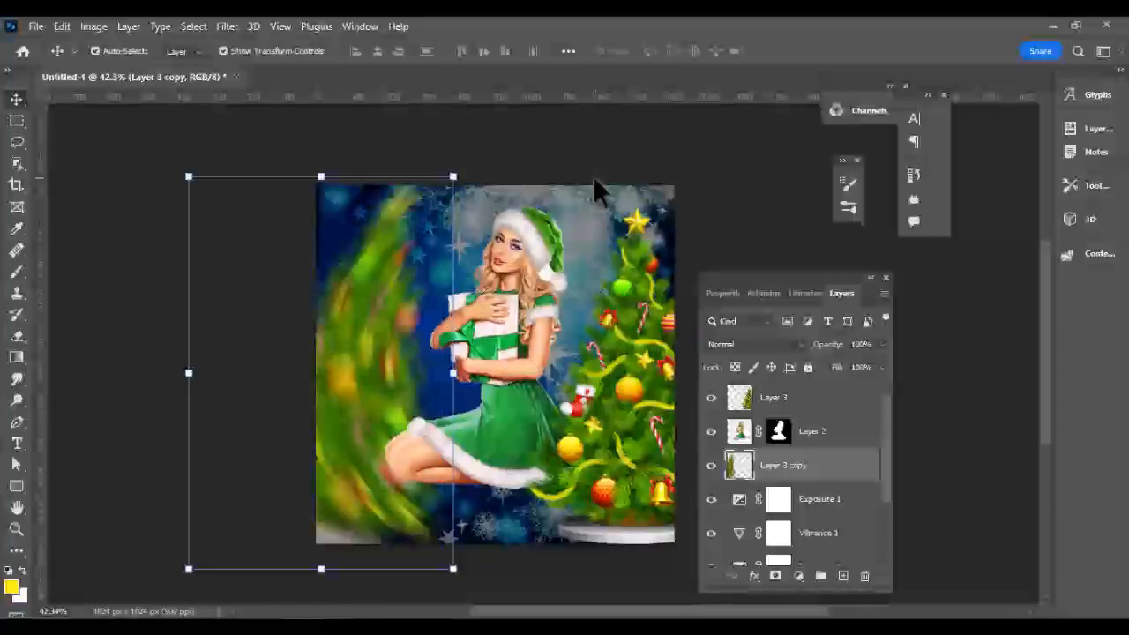
# Step: Apply a Radial Blur to the left tree with the blur centre shifted right and below the middle
pyautogui.click(226, 26)
pyautogui.moveTo(282, 239)
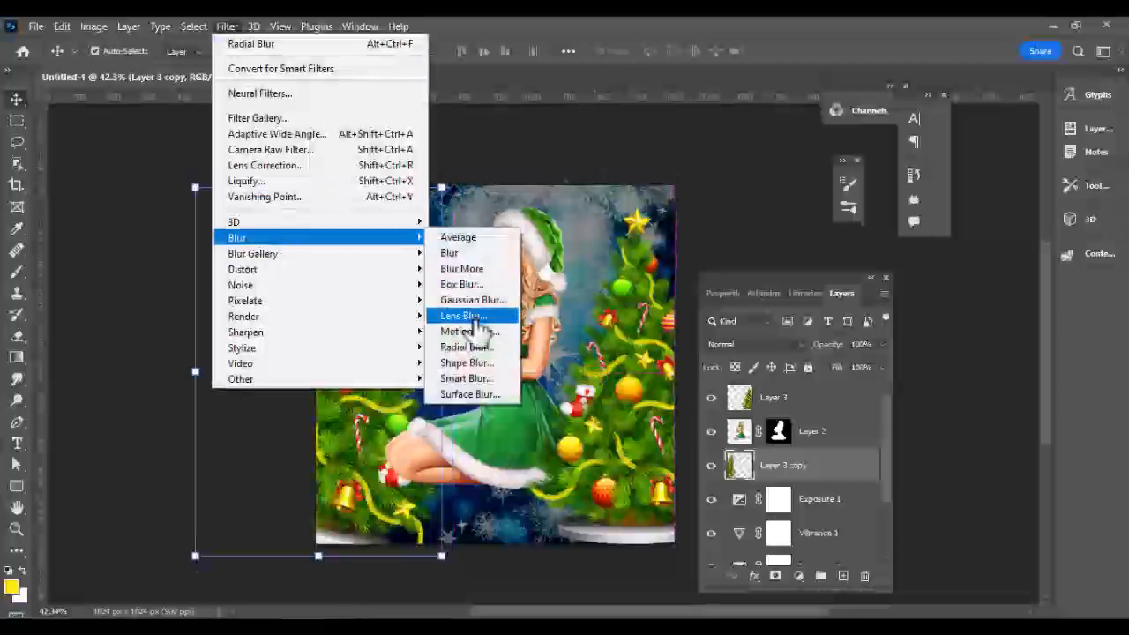
pyautogui.click(477, 345)
pyautogui.click(636, 323)
pyautogui.click(649, 185)
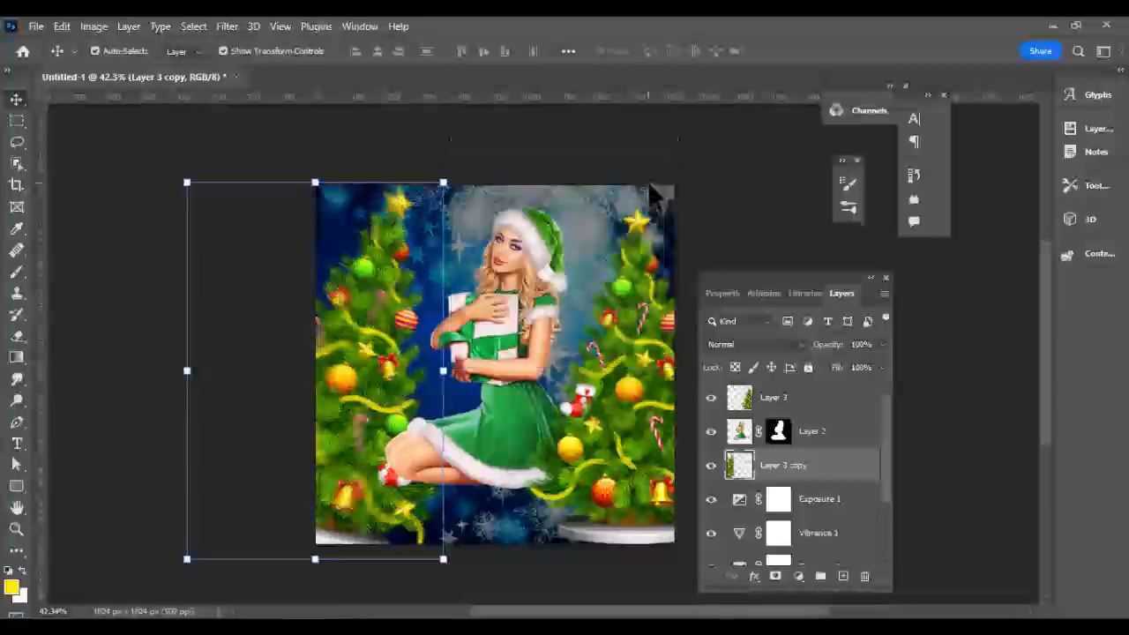
pyautogui.scroll(1, 573, 247)
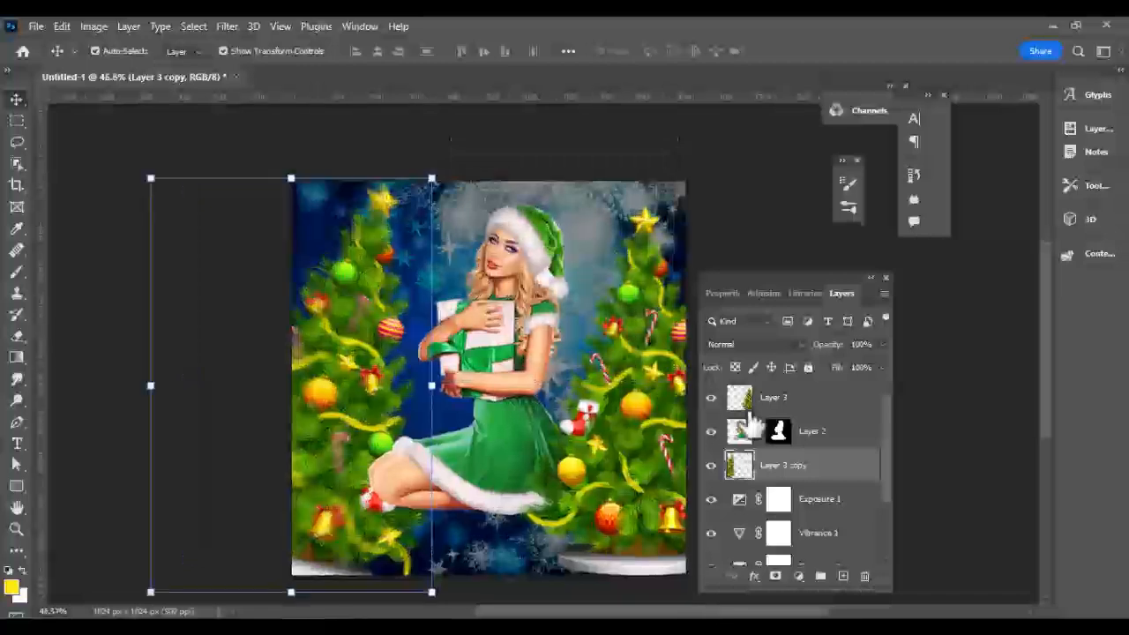
pyautogui.click(768, 405)
pyautogui.scroll(-2, 616, 403)
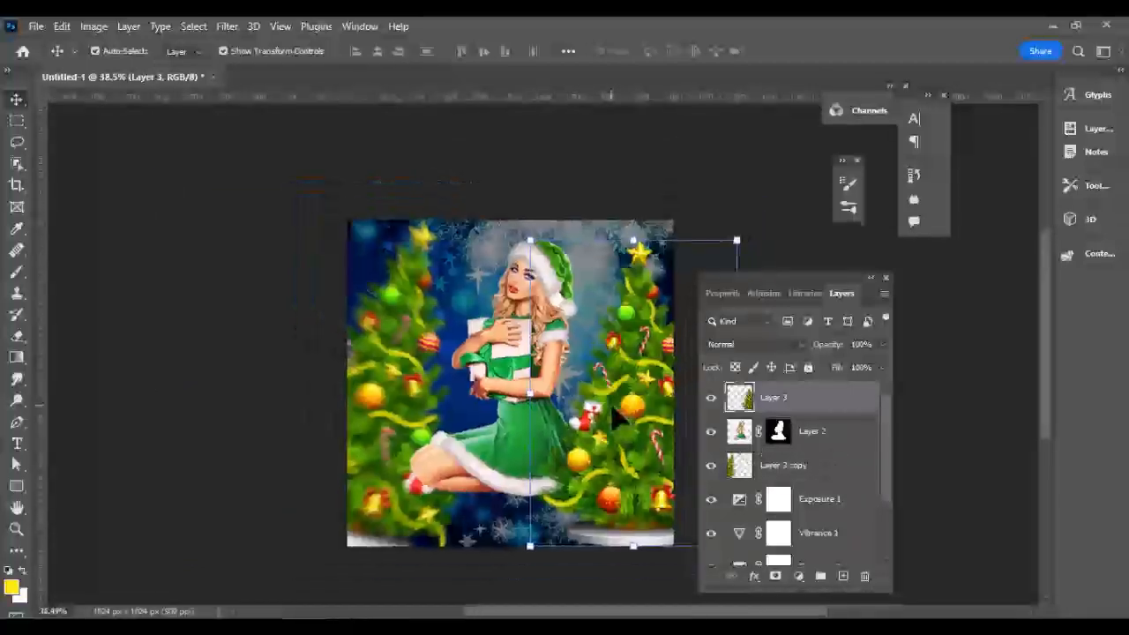
pyautogui.scroll(1, 616, 402)
pyautogui.click(800, 576)
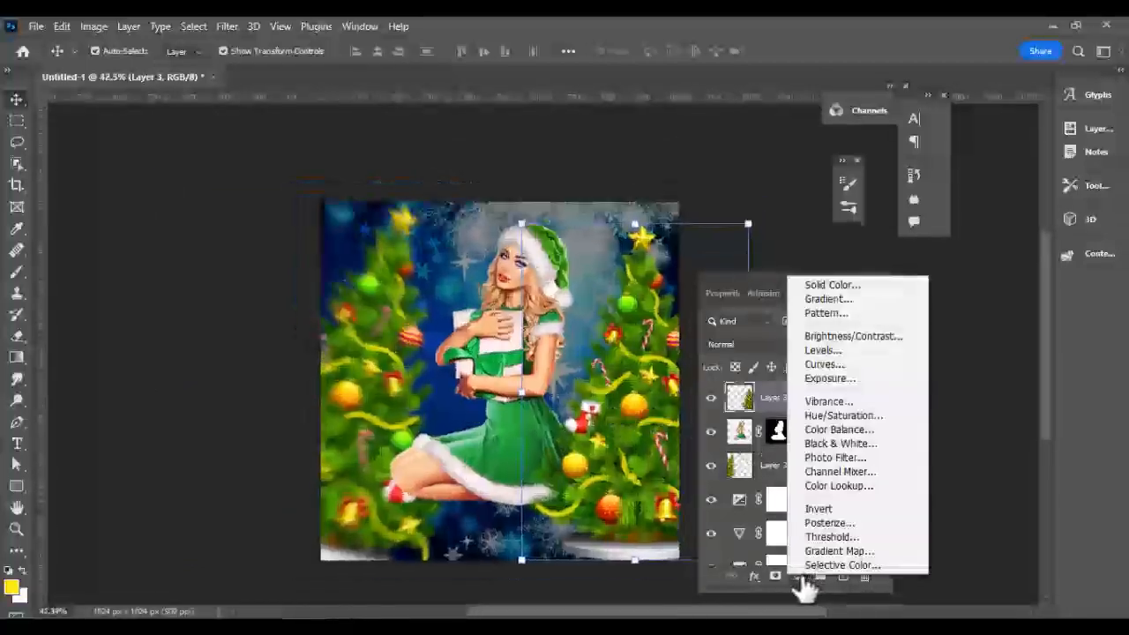
pyautogui.click(842, 305)
pyautogui.moveTo(596, 613); pyautogui.dragTo(629, 613)
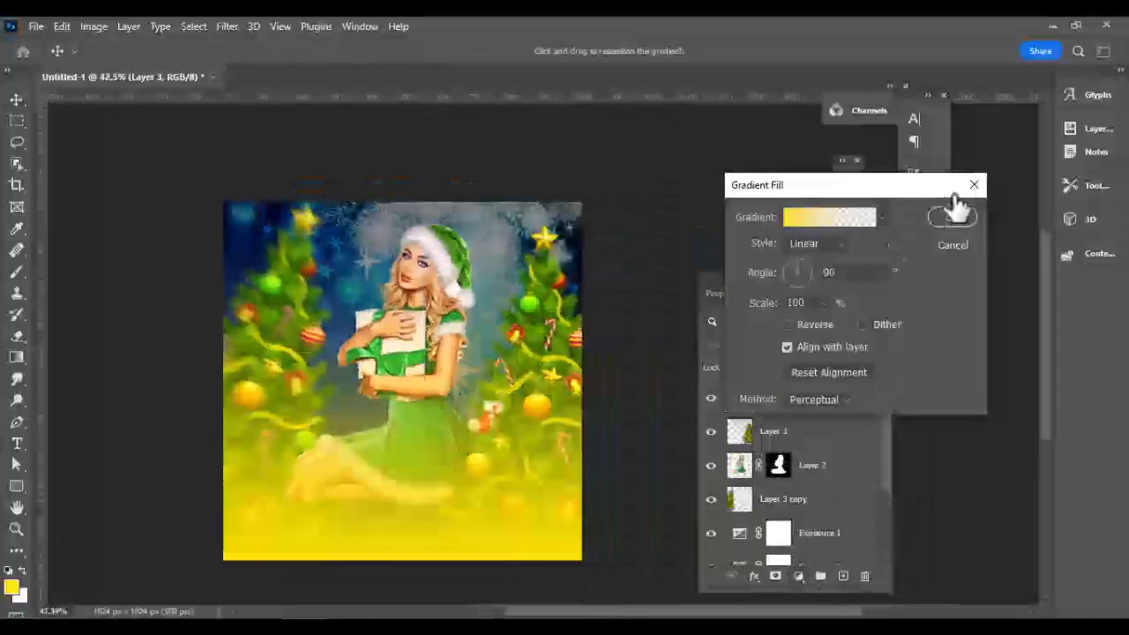
pyautogui.click(953, 244)
# Step: Try a custom transparent gradient for the Gradient tool, with both colour stops sampled from the dark lower part of the image
pyautogui.click(17, 358)
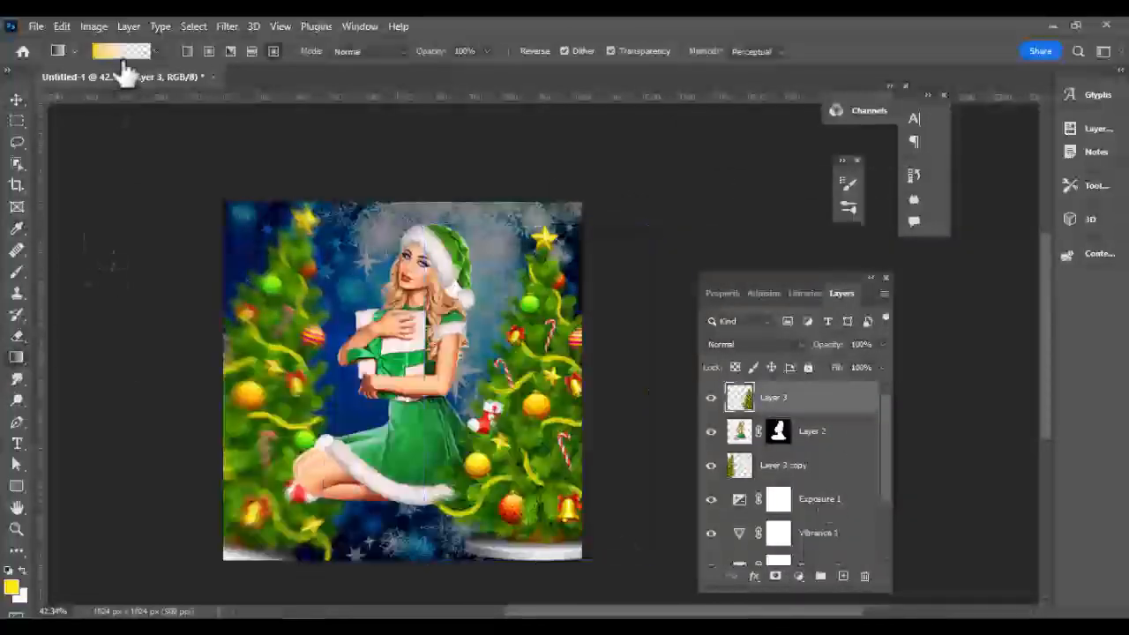
pyautogui.click(117, 55)
pyautogui.click(699, 428)
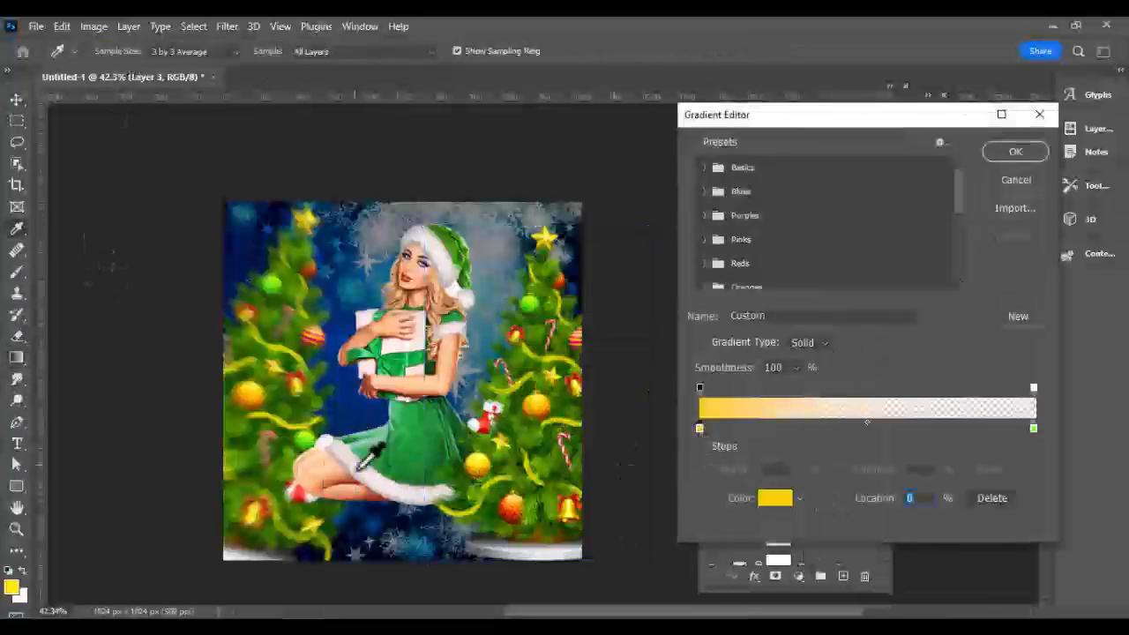
pyautogui.click(315, 538)
pyautogui.click(1032, 430)
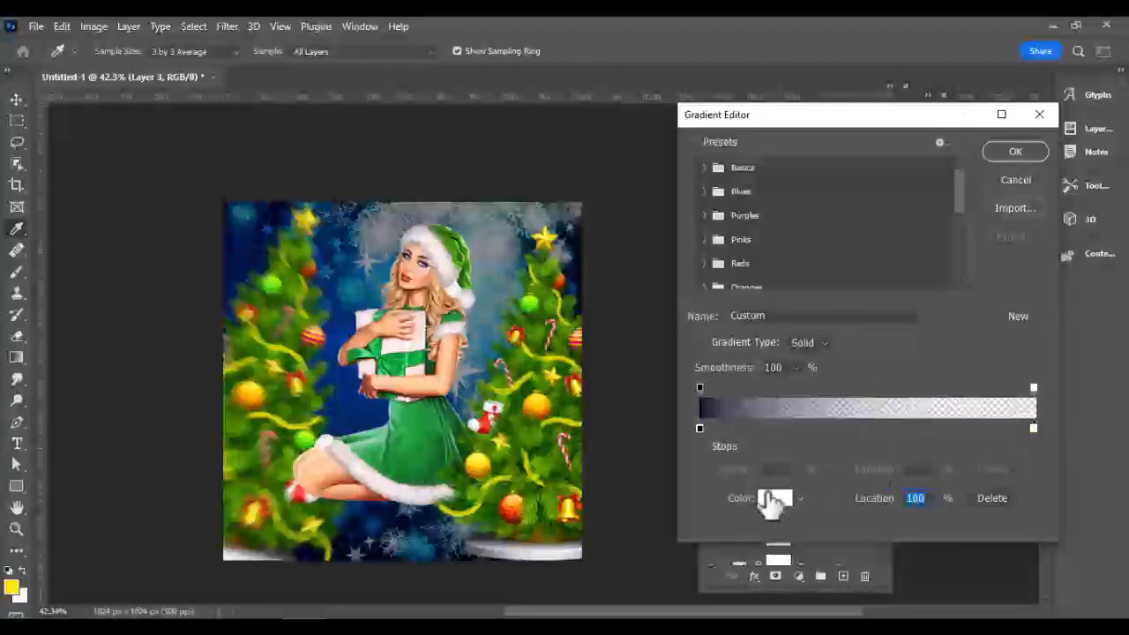
pyautogui.click(775, 497)
pyautogui.click(393, 519)
pyautogui.click(1065, 283)
pyautogui.click(1016, 151)
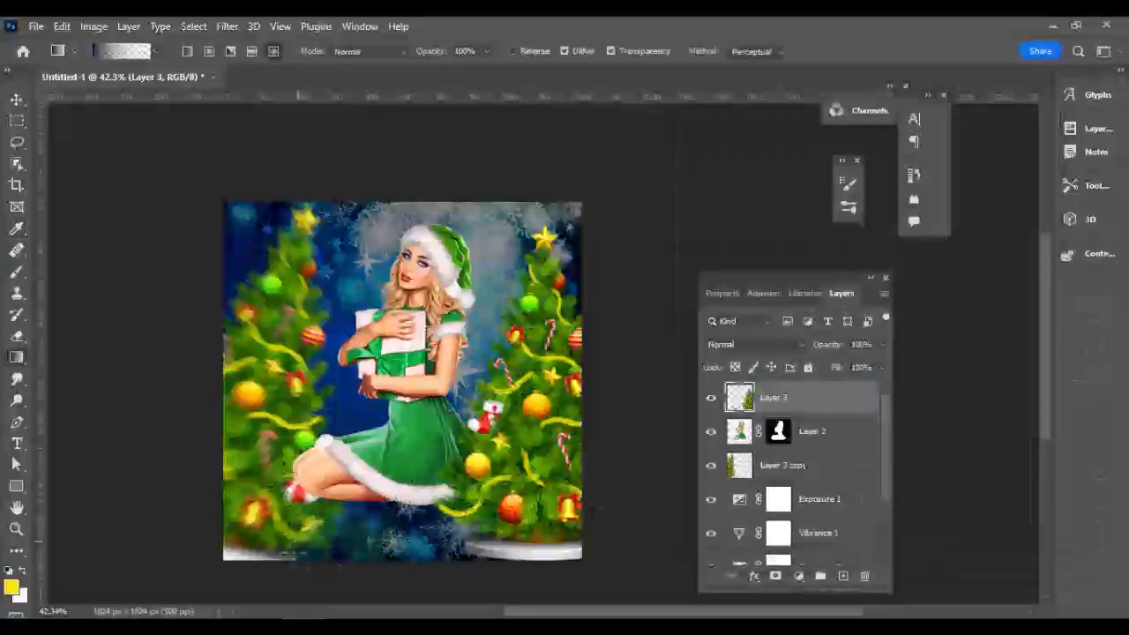
# Step: Try diamond gradients with the dark colours over the lower canvas, and undo them
pyautogui.moveTo(429, 534); pyautogui.dragTo(304, 438)
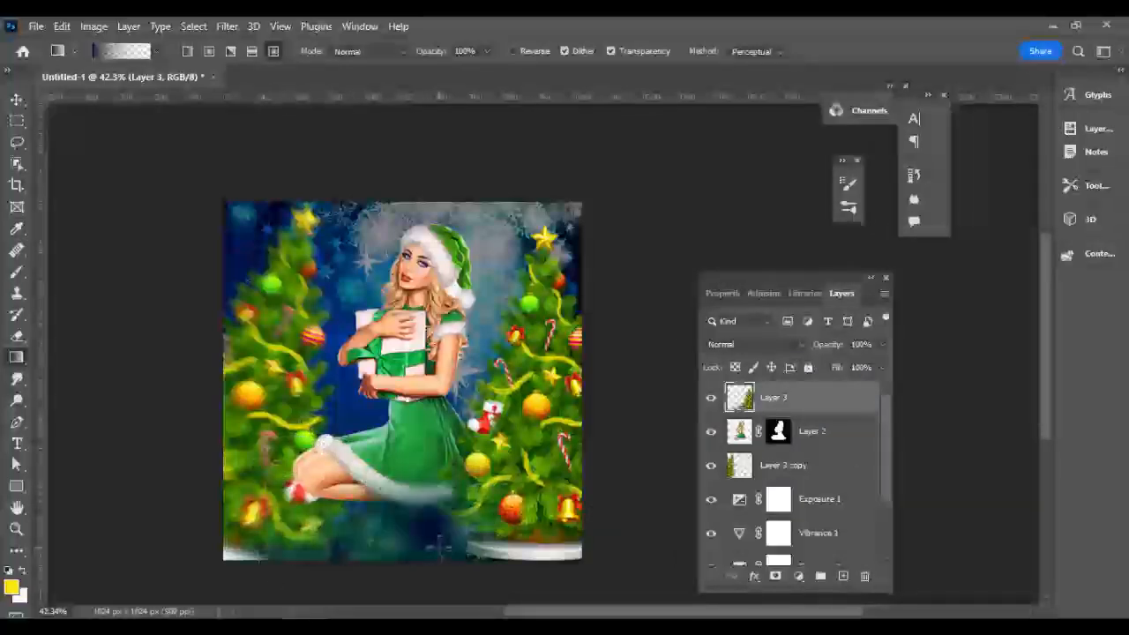
pyautogui.moveTo(444, 521)
pyautogui.mouseDown()
pyautogui.moveTo(512, 457)
pyautogui.moveTo(500, 389)
pyautogui.mouseUp()
pyautogui.hotkey('ctrl', 'z')
pyautogui.hotkey('ctrl', 'z')
pyautogui.hotkey('ctrl', 'z')
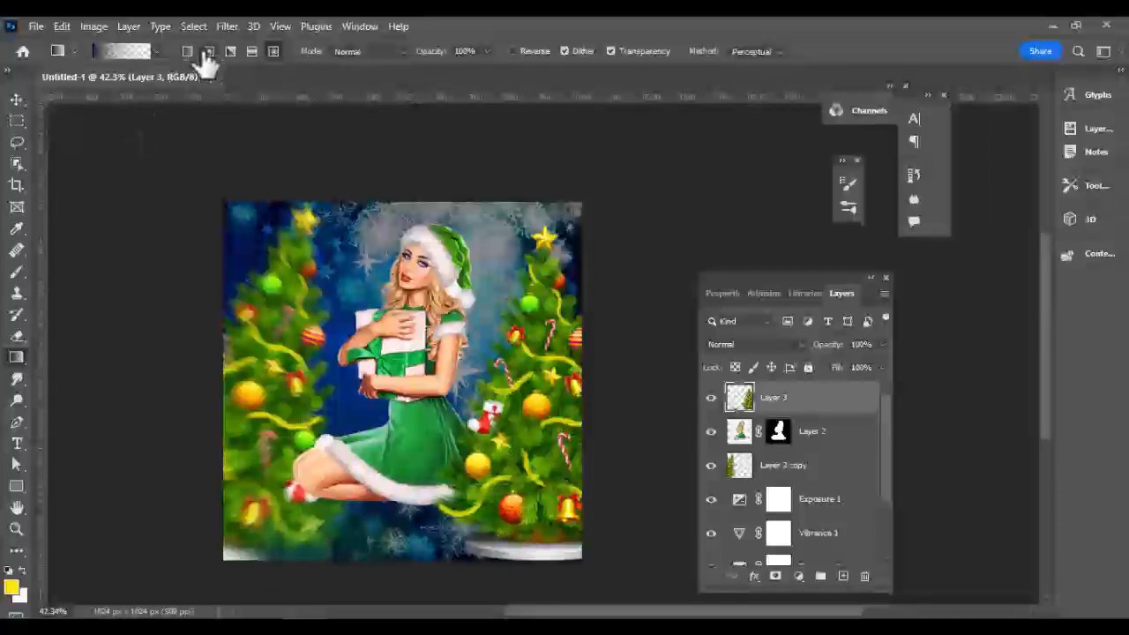
# Step: Try a linear and a radial dark gradient from the lower edge towards the woman's legs, undoing each
pyautogui.moveTo(351, 563); pyautogui.dragTo(309, 467)
pyautogui.hotkey('ctrl', 'z')
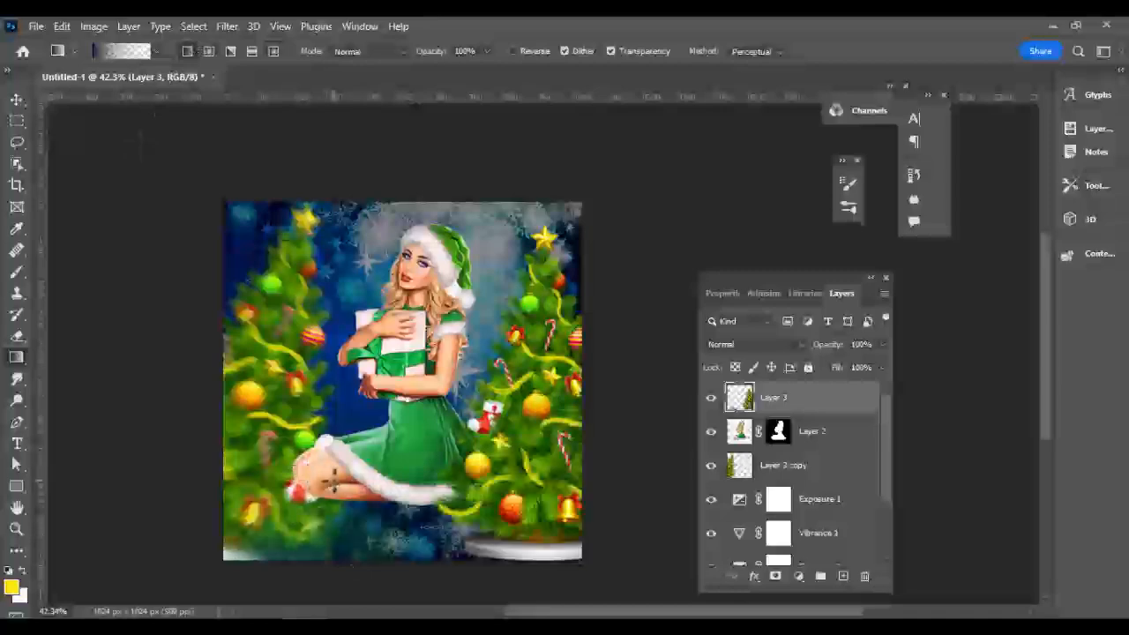
pyautogui.click(152, 50)
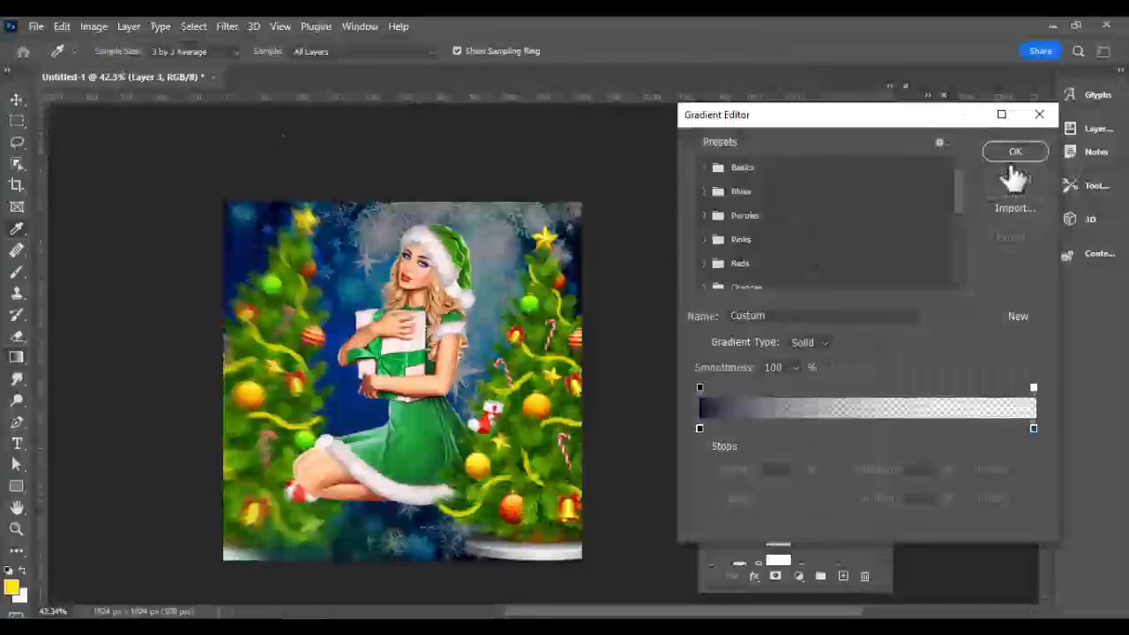
pyautogui.click(1015, 154)
pyautogui.moveTo(367, 538); pyautogui.dragTo(315, 457)
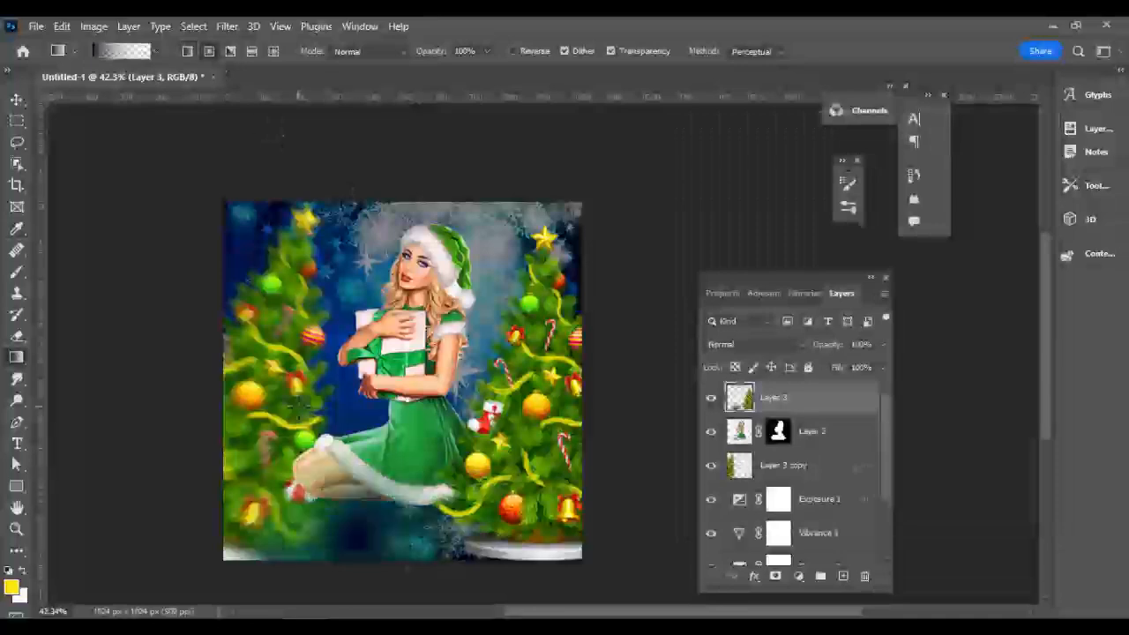
pyautogui.hotkey('ctrl', 'z')
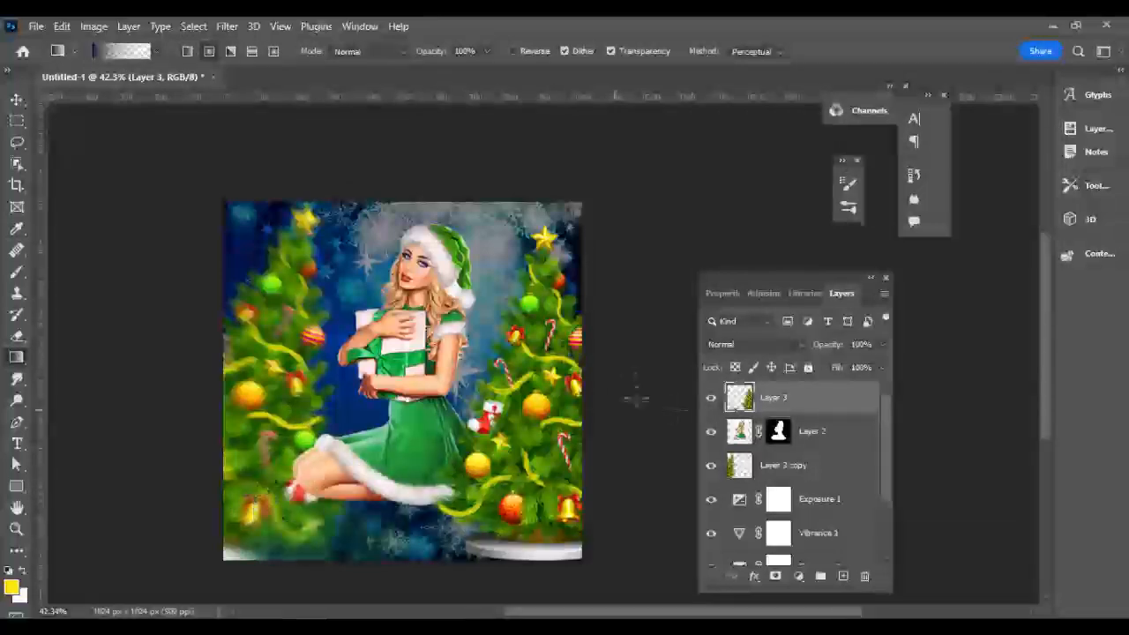
# Step: Add a Gradient Fill layer, reposition its gradient lower and set its starting colour stop to the background blue 012d74
pyautogui.click(16, 100)
pyautogui.click(800, 576)
pyautogui.click(870, 298)
pyautogui.moveTo(547, 337); pyautogui.dragTo(446, 421)
pyautogui.click(794, 217)
pyautogui.click(703, 429)
pyautogui.doubleClick(703, 429)
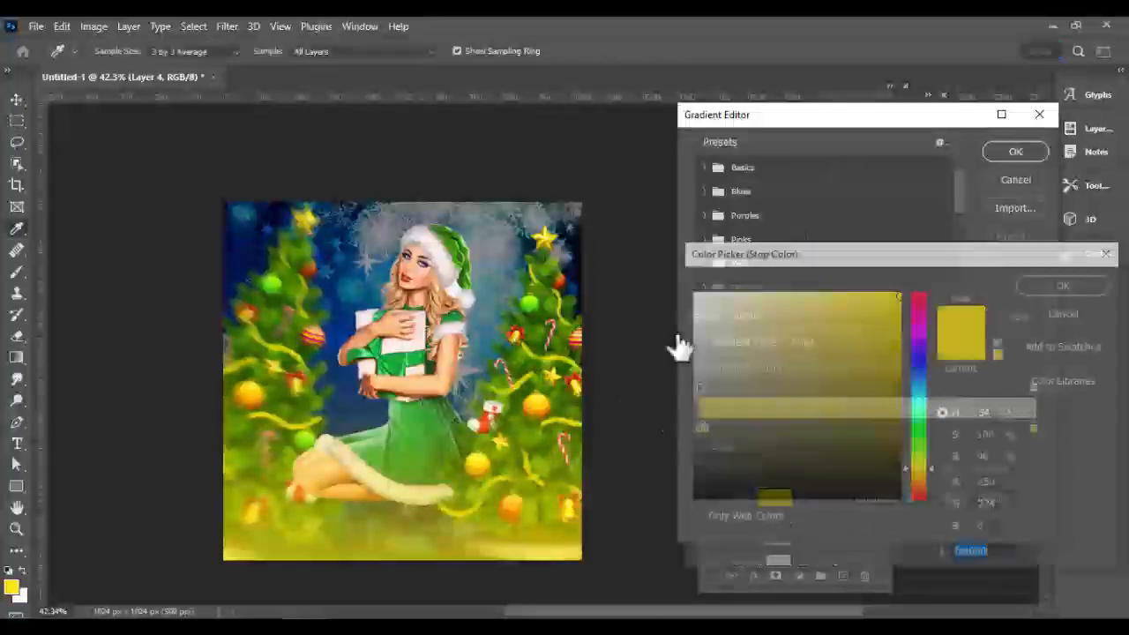
pyautogui.click(586, 283)
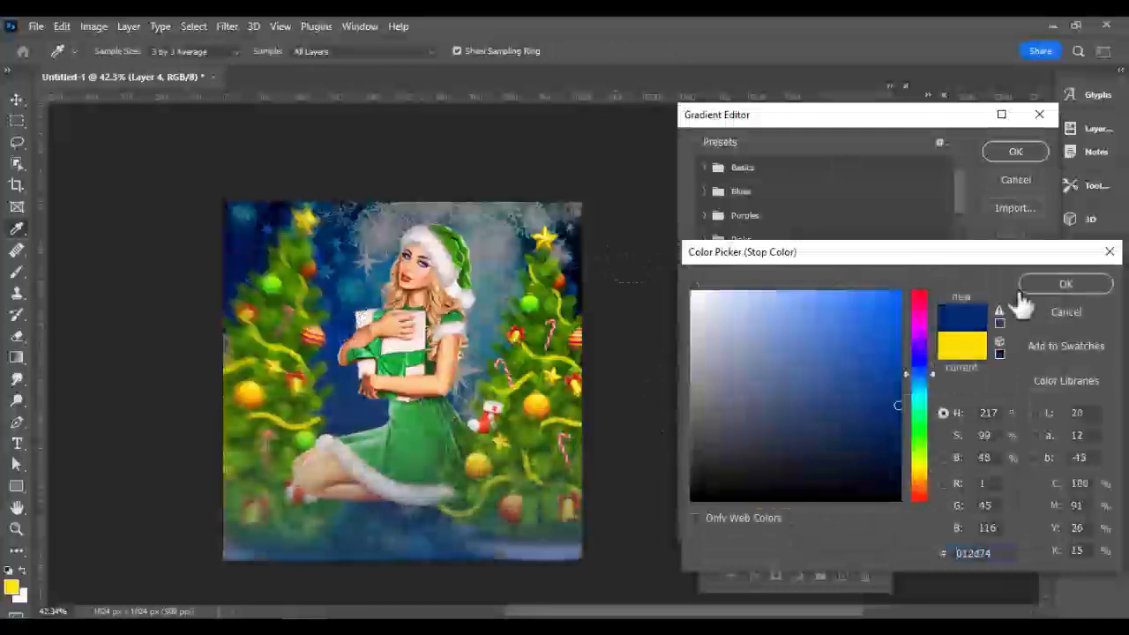
pyautogui.click(1066, 283)
# Step: Set the gradient's end stop to blue 014071 and recolour the remaining yellow stop with a sampled dark blue
pyautogui.click(1030, 429)
pyautogui.doubleClick(1031, 429)
pyautogui.click(346, 271)
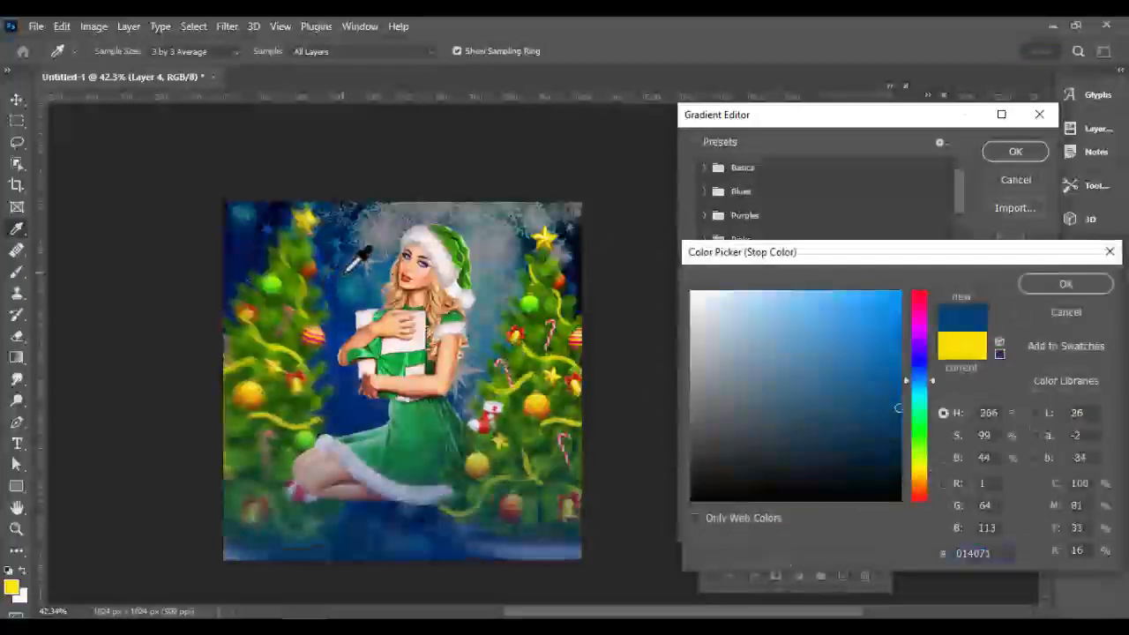
pyautogui.click(1031, 285)
pyautogui.click(702, 428)
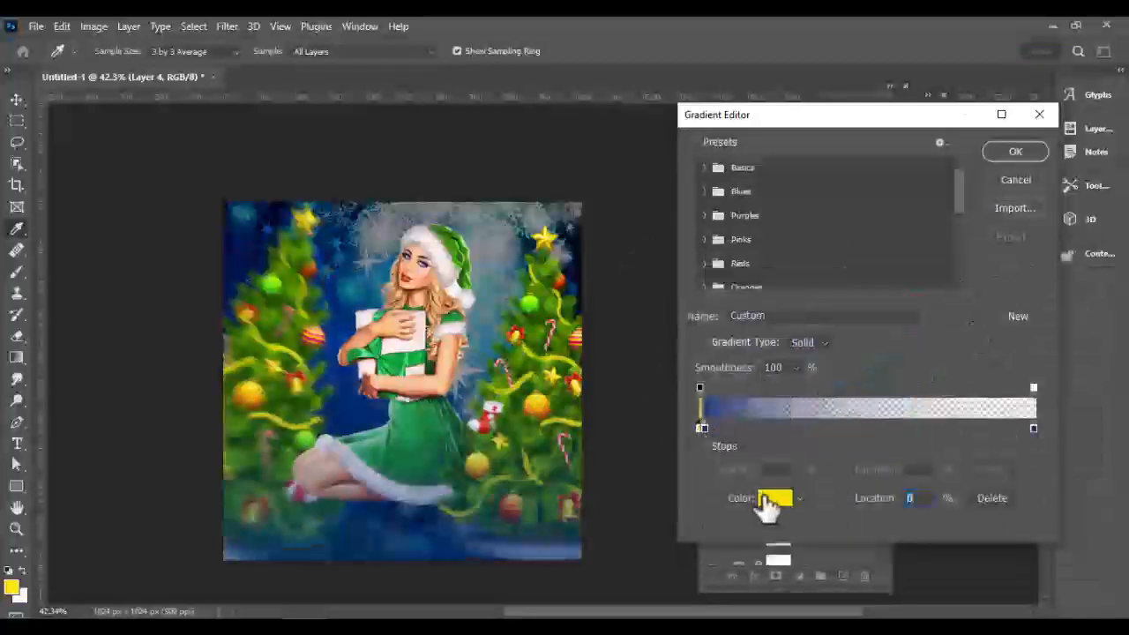
pyautogui.click(763, 499)
pyautogui.click(439, 498)
pyautogui.click(1066, 285)
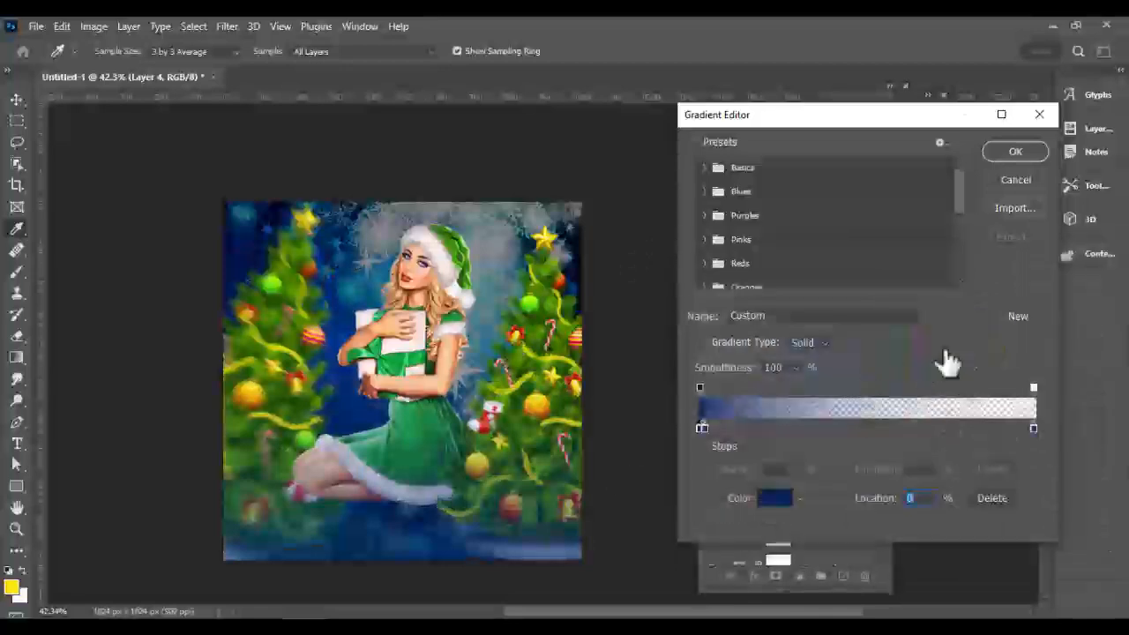
pyautogui.click(1016, 157)
# Step: Angle the gradient fill at 54.5°, reposition it over the lower part of the image and accept it
pyautogui.click(805, 272)
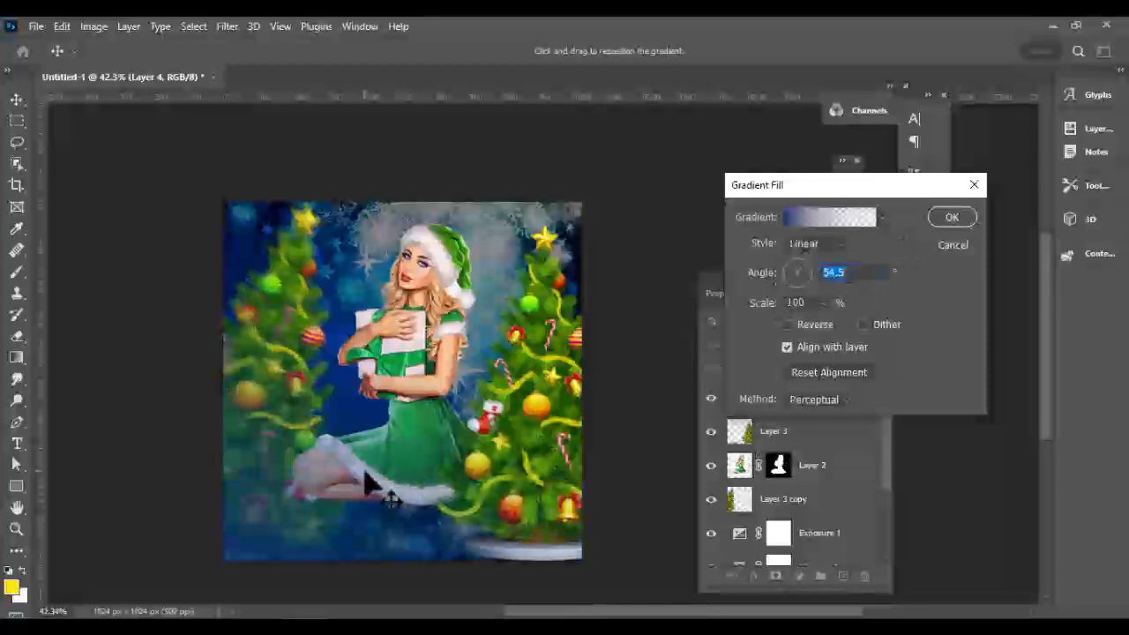
pyautogui.moveTo(390, 445); pyautogui.dragTo(399, 437)
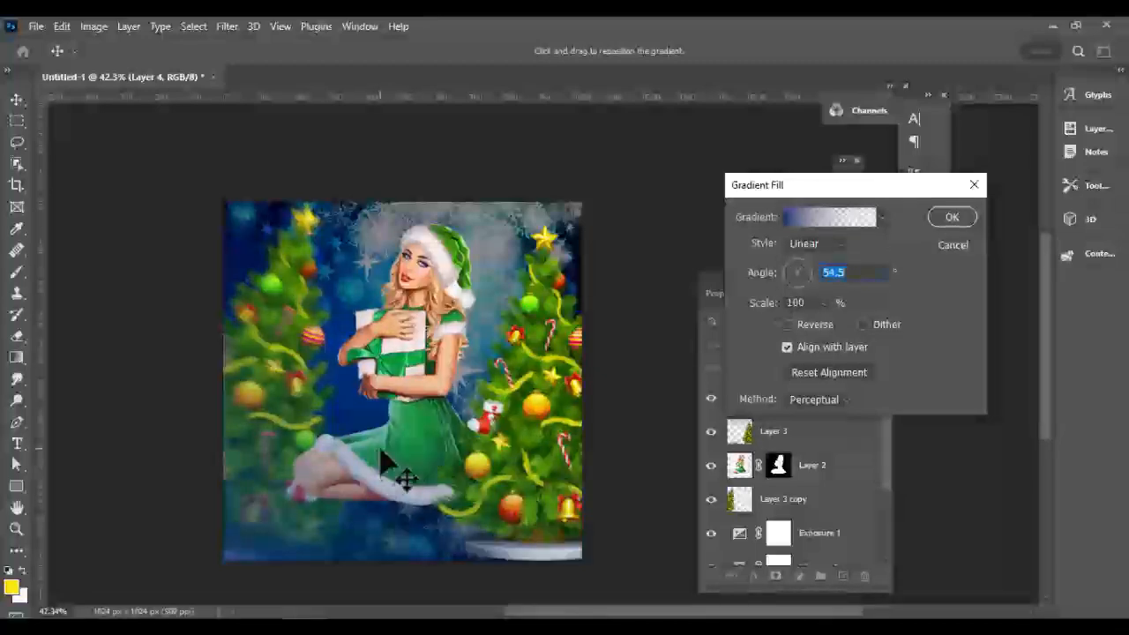
pyautogui.click(944, 224)
# Step: Rasterize the gradient layer and try erasing it over the woman's skirt and legs with a 40 px soft round eraser
pyautogui.scroll(3, 478, 468)
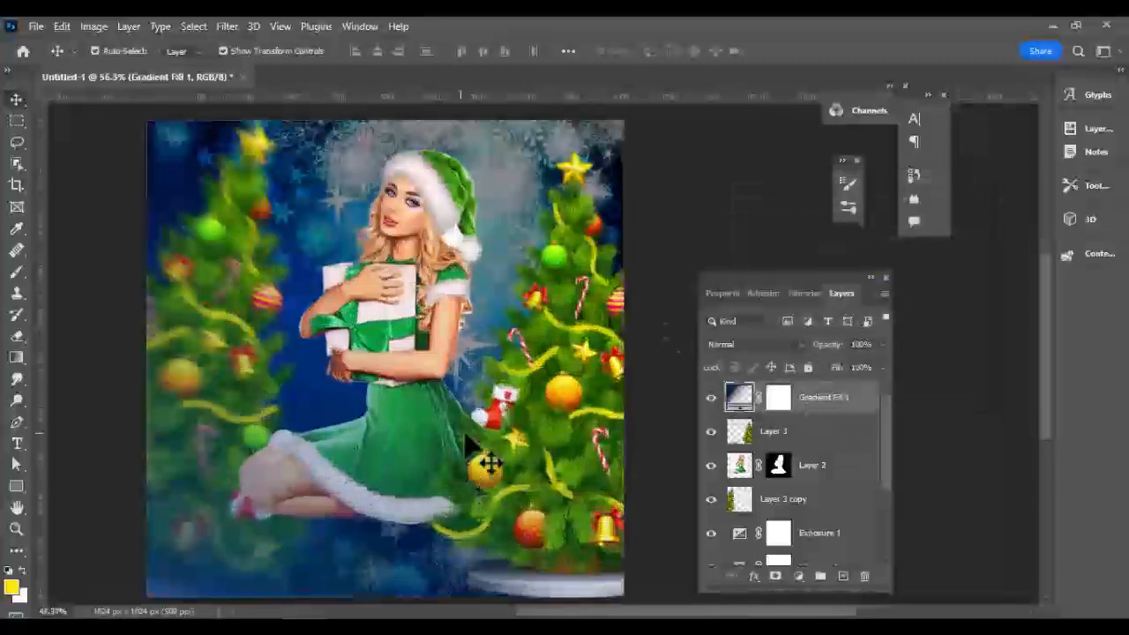
pyautogui.hscroll(-3, 1048, 351)
pyautogui.scroll(4, 537, 297)
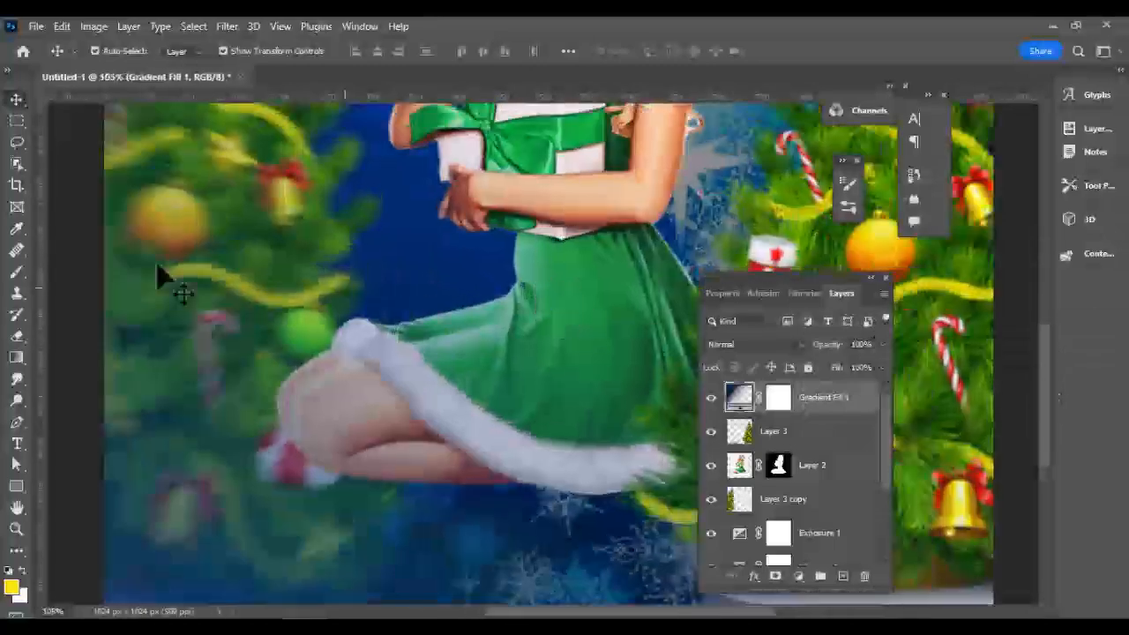
pyautogui.click(16, 336)
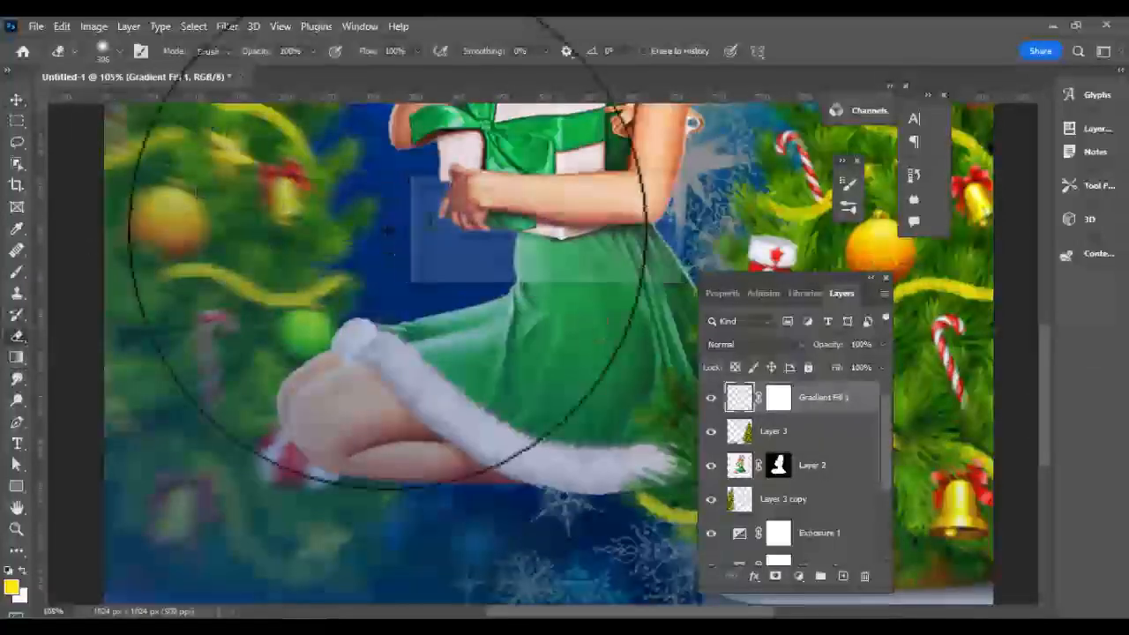
pyautogui.click(105, 51)
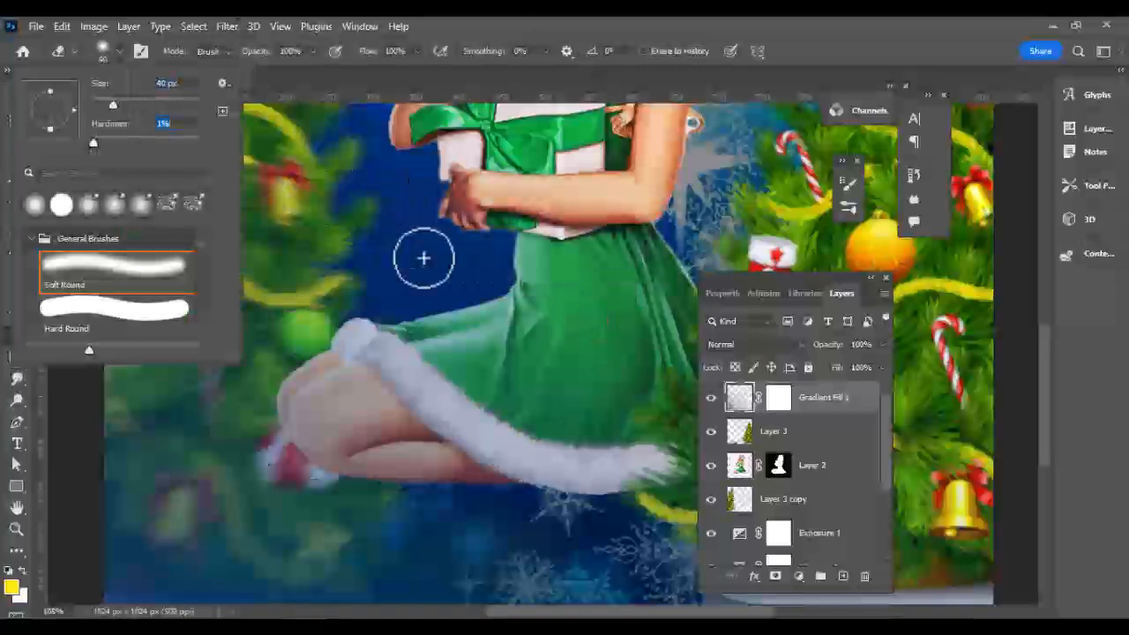
pyautogui.moveTo(544, 267)
pyautogui.mouseDown()
pyautogui.moveTo(427, 387)
pyautogui.moveTo(382, 365)
pyautogui.moveTo(384, 347)
pyautogui.moveTo(359, 352)
pyautogui.moveTo(375, 375)
pyautogui.moveTo(337, 376)
pyautogui.moveTo(355, 363)
pyautogui.moveTo(307, 387)
pyautogui.moveTo(365, 431)
pyautogui.moveTo(561, 353)
pyautogui.mouseUp()
pyautogui.scroll(-3, 596, 334)
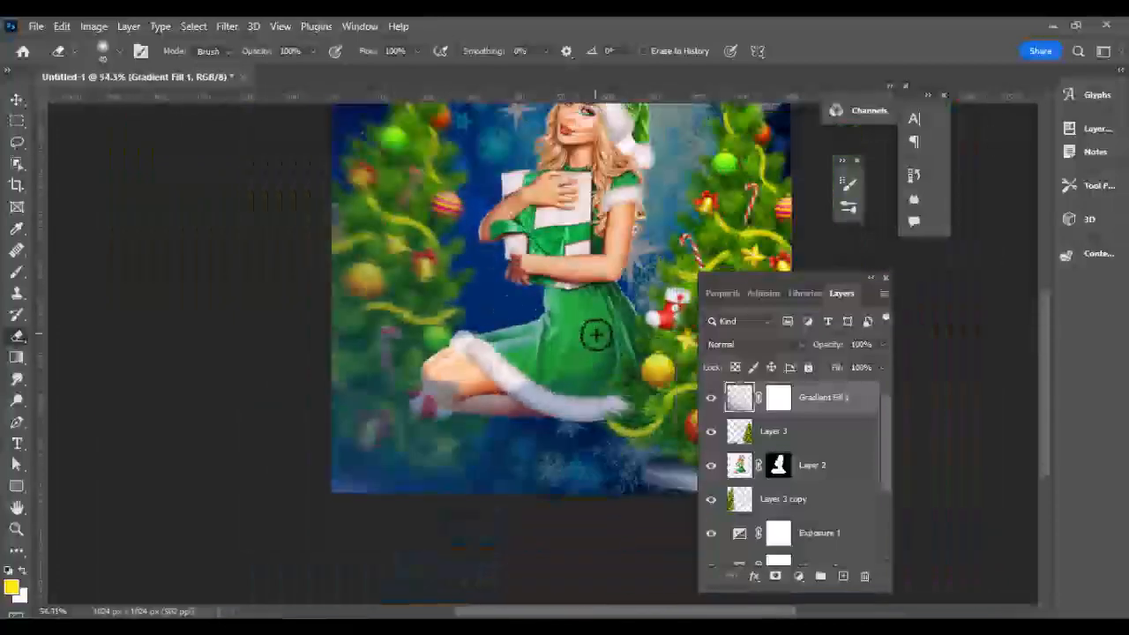
pyautogui.scroll(2, 555, 323)
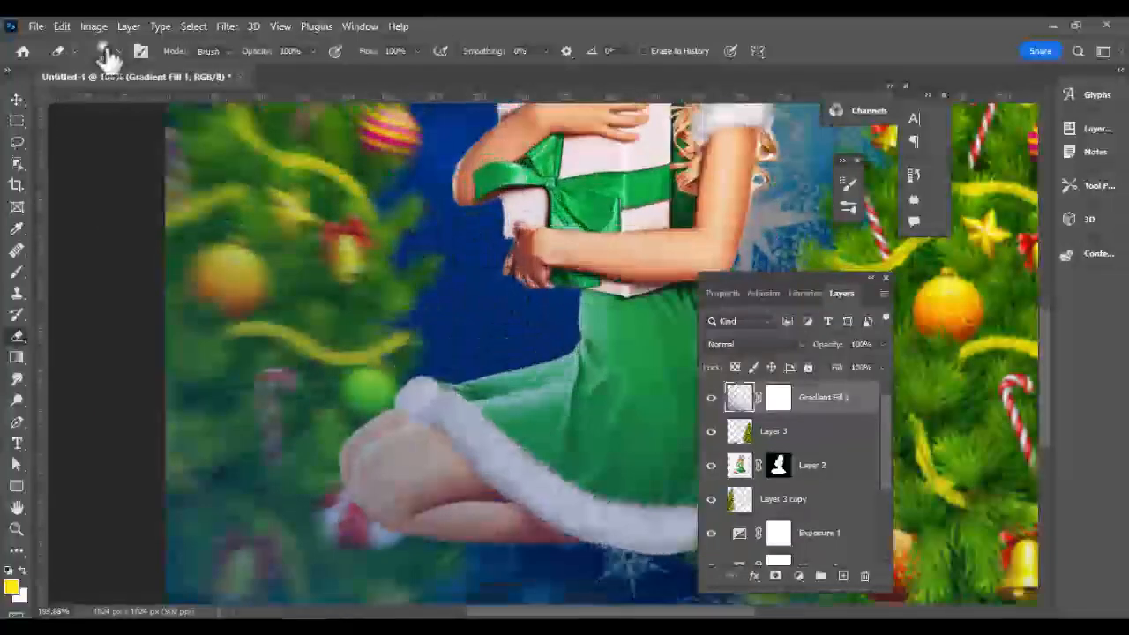
# Step: Enlarge the eraser and clear the blue gradient from the woman's skirt and legs
pyautogui.click(107, 51)
pyautogui.click(137, 103)
pyautogui.click(149, 105)
pyautogui.click(607, 419)
pyautogui.moveTo(608, 420)
pyautogui.mouseDown()
pyautogui.moveTo(472, 450)
pyautogui.moveTo(450, 417)
pyautogui.moveTo(390, 461)
pyautogui.moveTo(417, 434)
pyautogui.moveTo(458, 428)
pyautogui.moveTo(463, 414)
pyautogui.moveTo(602, 356)
pyautogui.moveTo(379, 445)
pyautogui.moveTo(517, 416)
pyautogui.mouseUp()
pyautogui.scroll(-1, 618, 341)
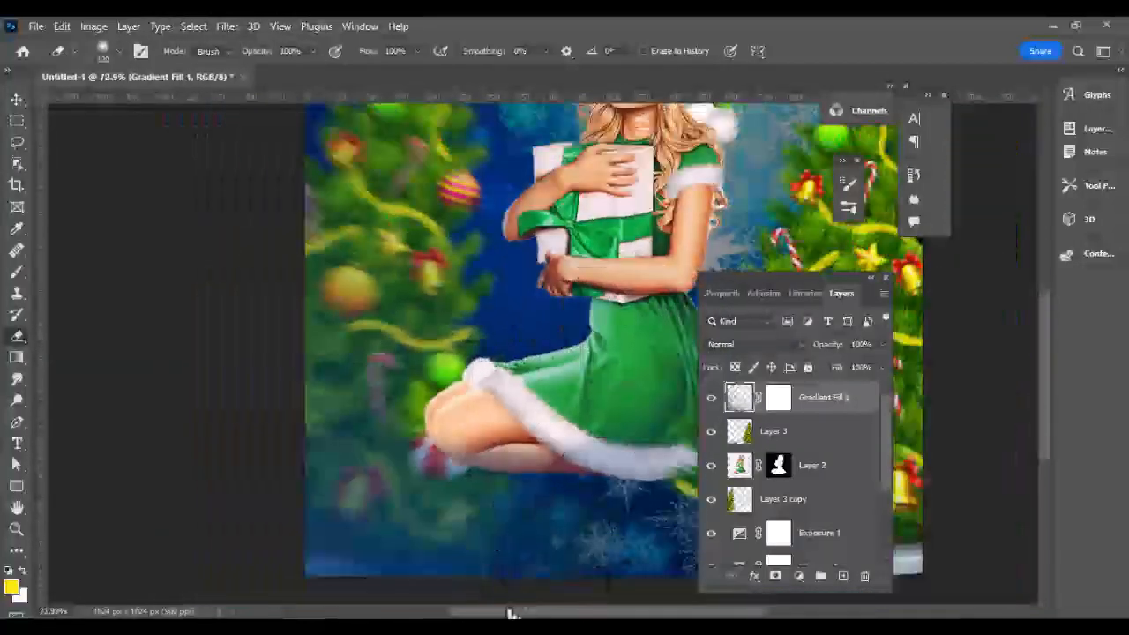
pyautogui.moveTo(512, 613); pyautogui.dragTo(604, 613)
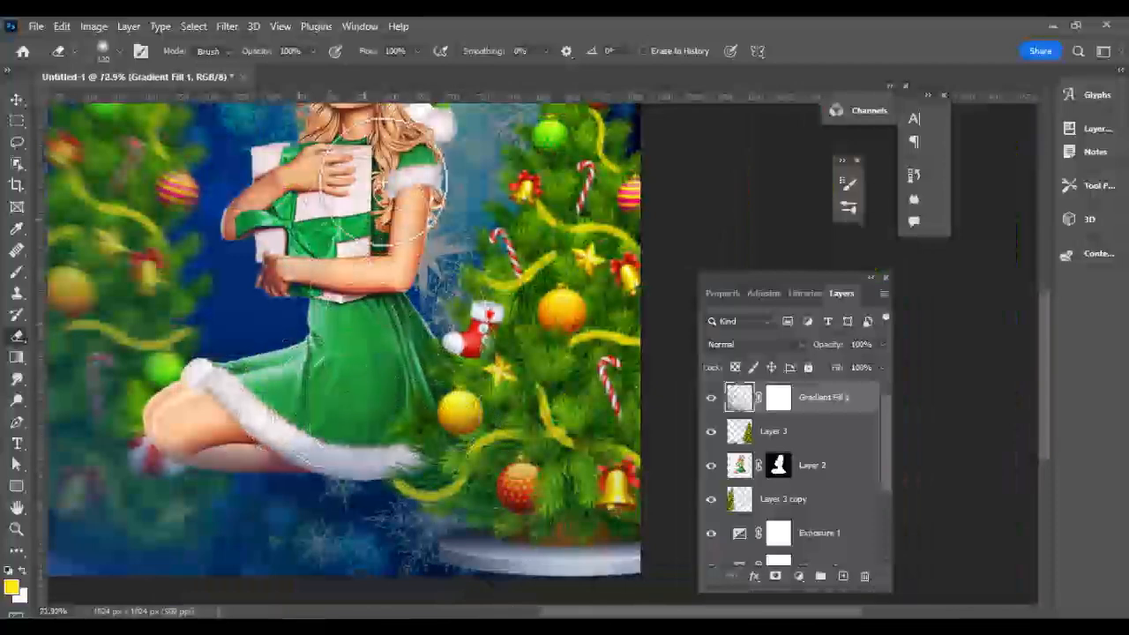
pyautogui.scroll(-2, 425, 151)
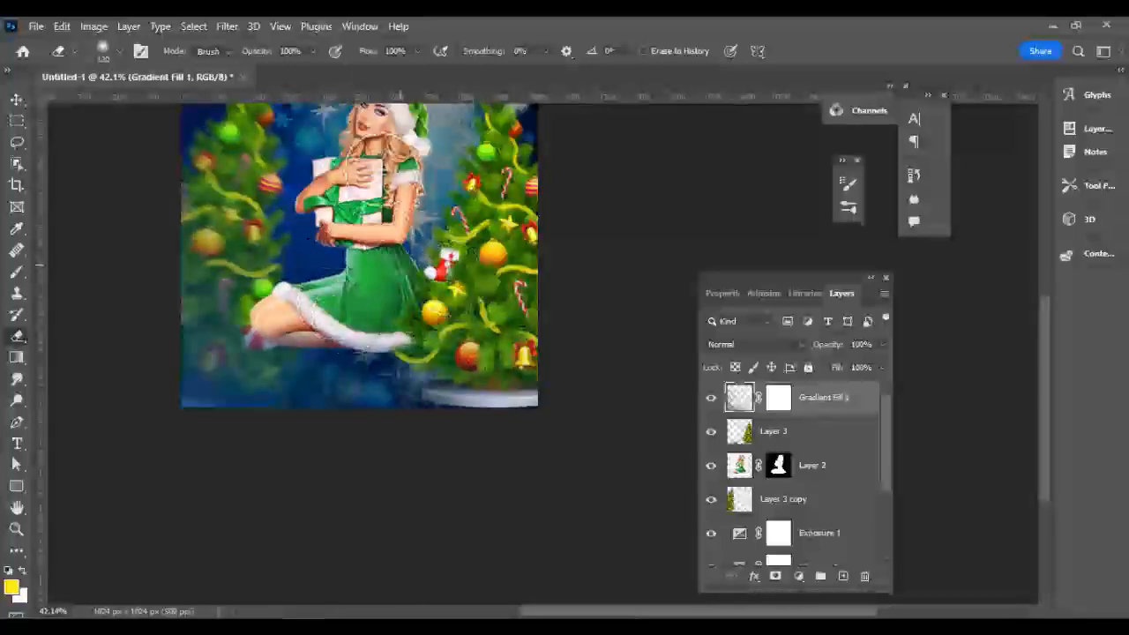
pyautogui.click(19, 102)
pyautogui.moveTo(1046, 416); pyautogui.dragTo(1091, 364)
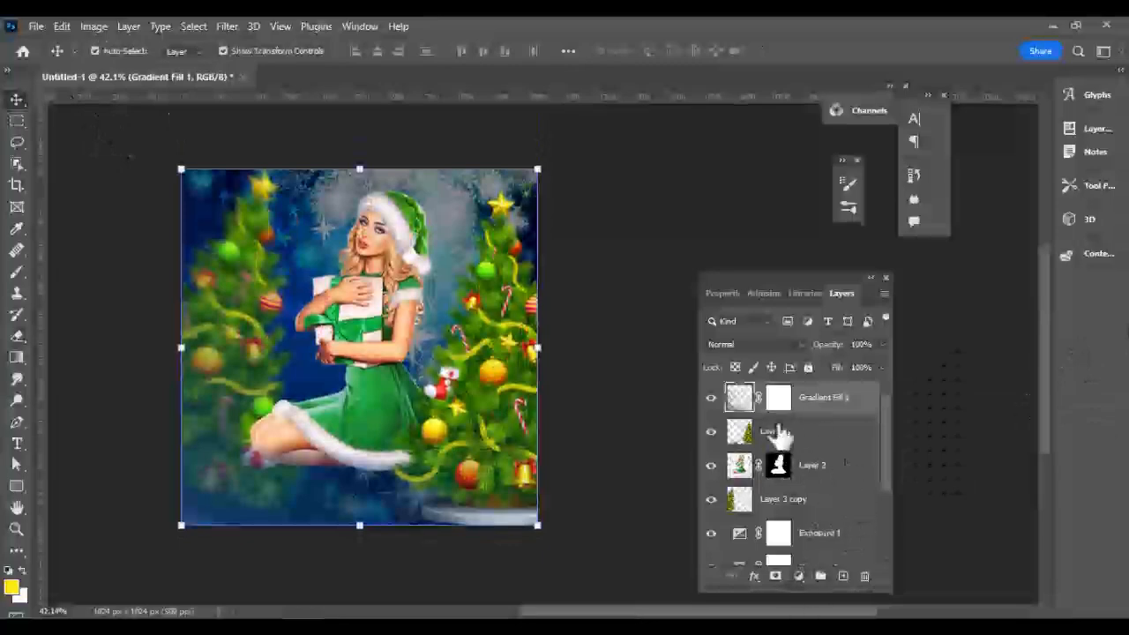
# Step: Create a new layer above the gradient and set up a Soft Round brush at about 385 px
pyautogui.scroll(1, 454, 269)
pyautogui.scroll(1, 324, 374)
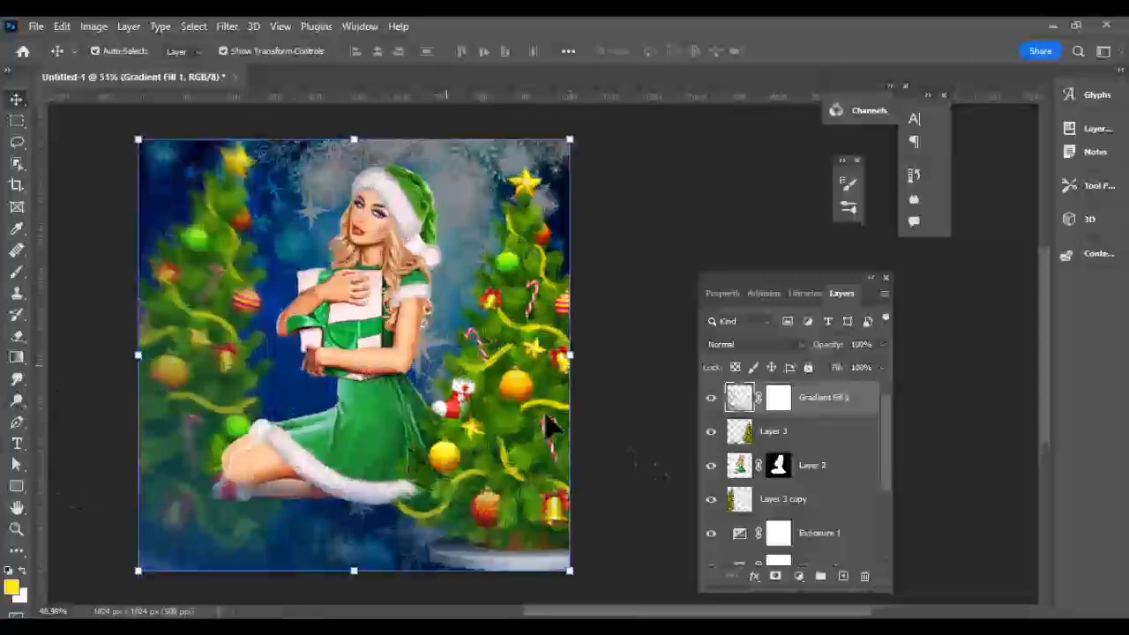
pyautogui.click(843, 576)
pyautogui.click(17, 272)
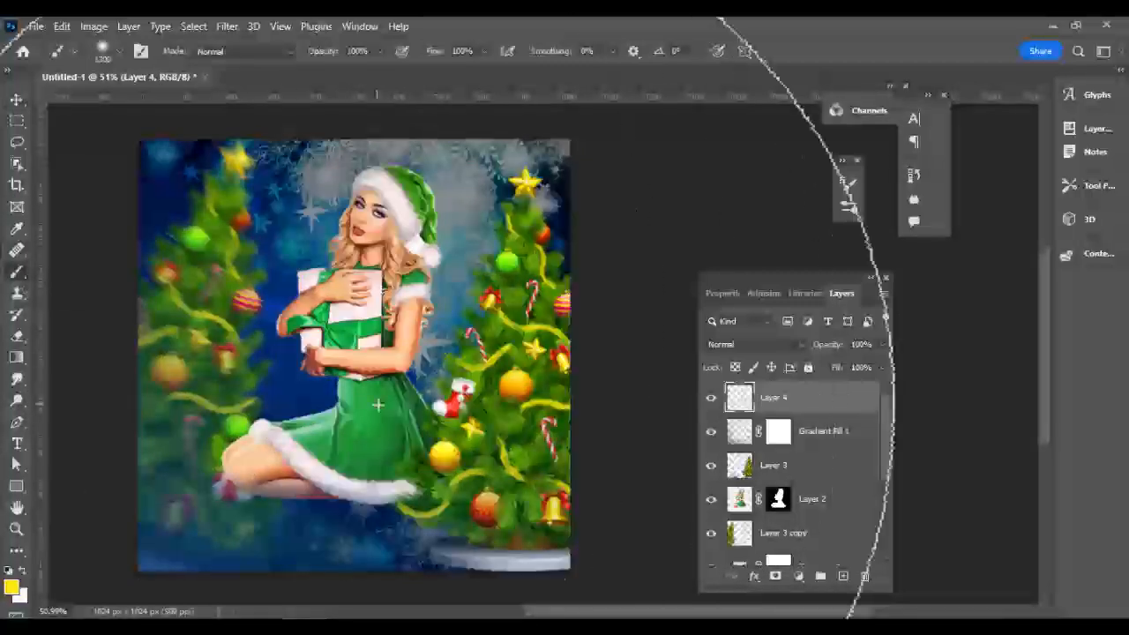
pyautogui.click(120, 52)
pyautogui.click(148, 101)
pyautogui.moveTo(148, 101); pyautogui.dragTo(181, 101)
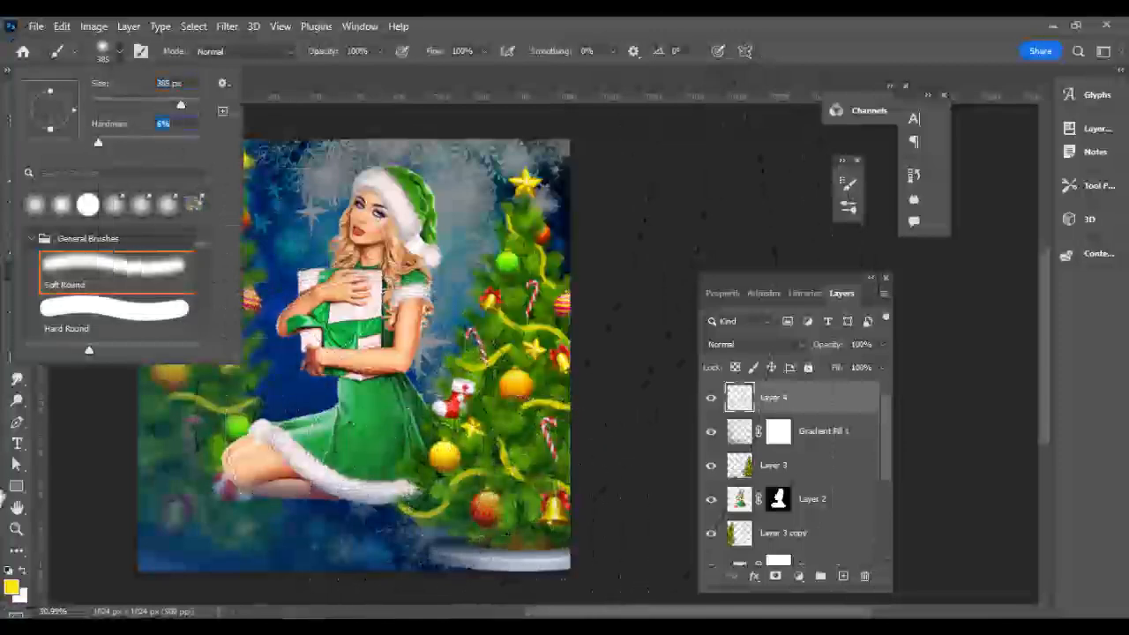
# Step: Paint the lower part of the canvas dark navy blue and set the painted layer's opacity to 83%
pyautogui.click(12, 588)
pyautogui.click(1066, 284)
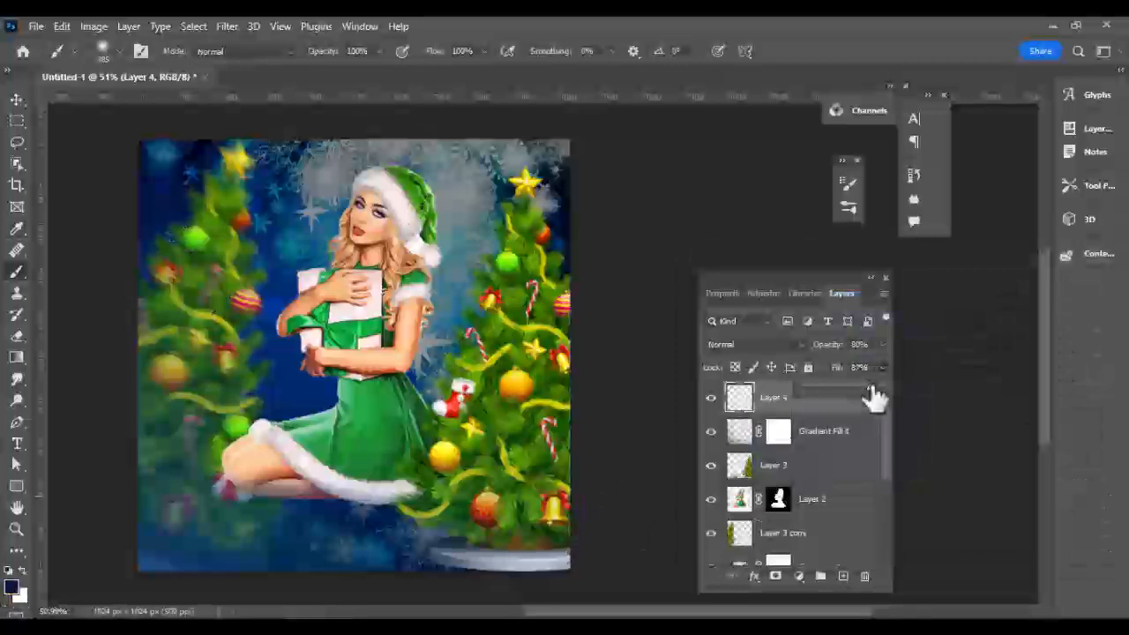
pyautogui.moveTo(391, 550)
pyautogui.mouseDown()
pyautogui.moveTo(312, 525)
pyautogui.moveTo(182, 530)
pyautogui.moveTo(97, 550)
pyautogui.moveTo(413, 613)
pyautogui.moveTo(573, 560)
pyautogui.moveTo(562, 586)
pyautogui.mouseUp()
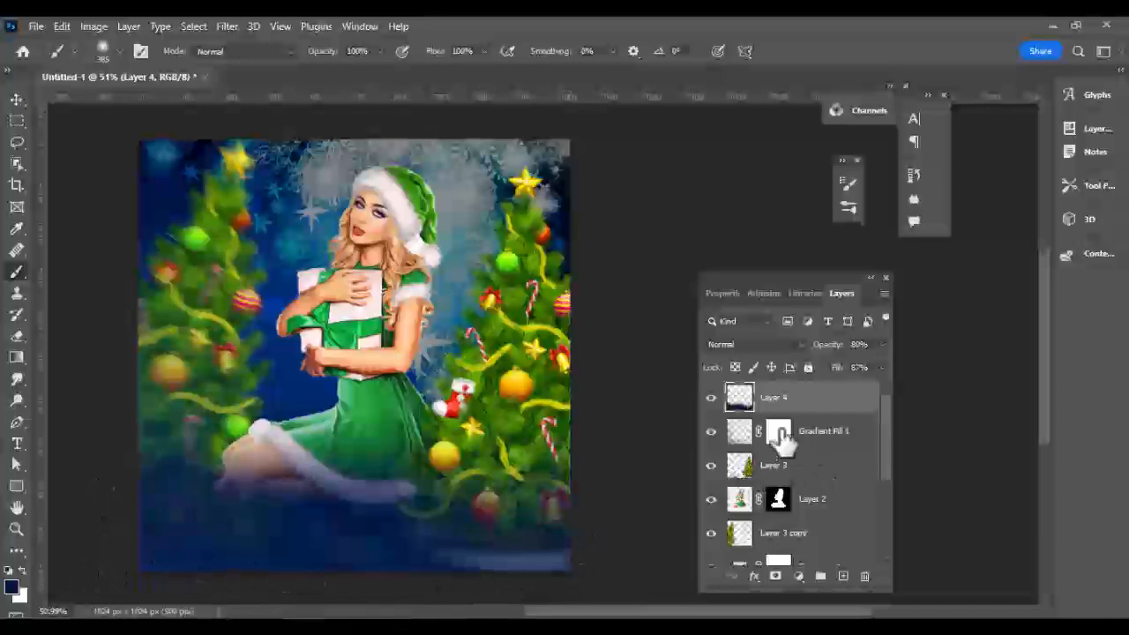
pyautogui.moveTo(883, 345); pyautogui.dragTo(869, 375)
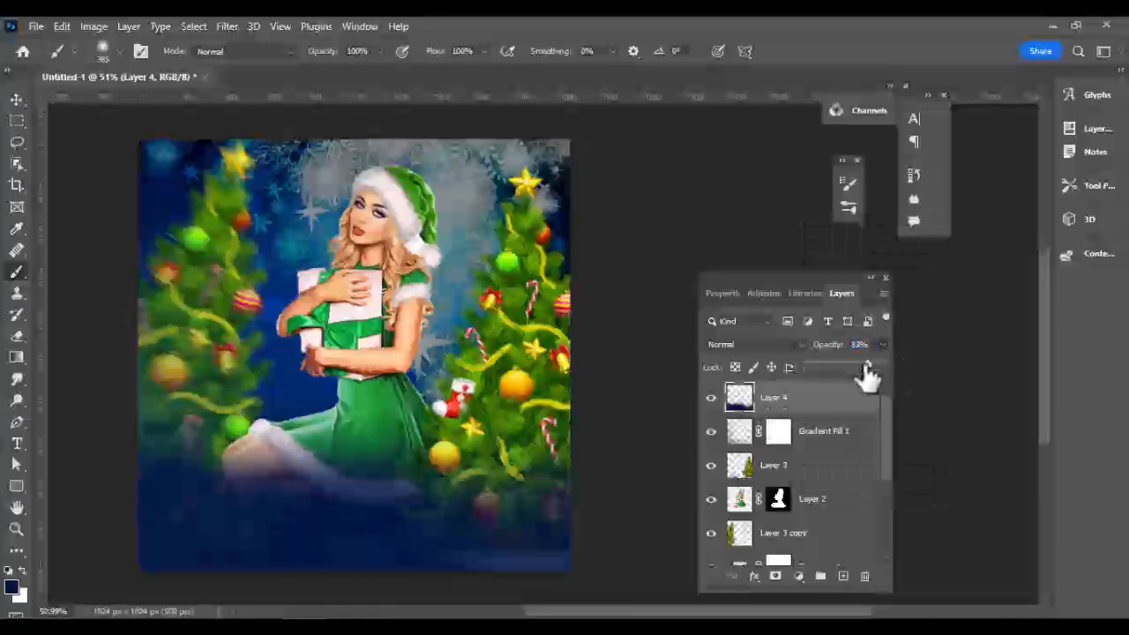
# Step: Move the painted blue layer beneath the woman's layer, directly above the left tree, and leave it selected
pyautogui.click(17, 98)
pyautogui.moveTo(734, 398); pyautogui.dragTo(777, 502)
pyautogui.moveTo(775, 453); pyautogui.dragTo(782, 503)
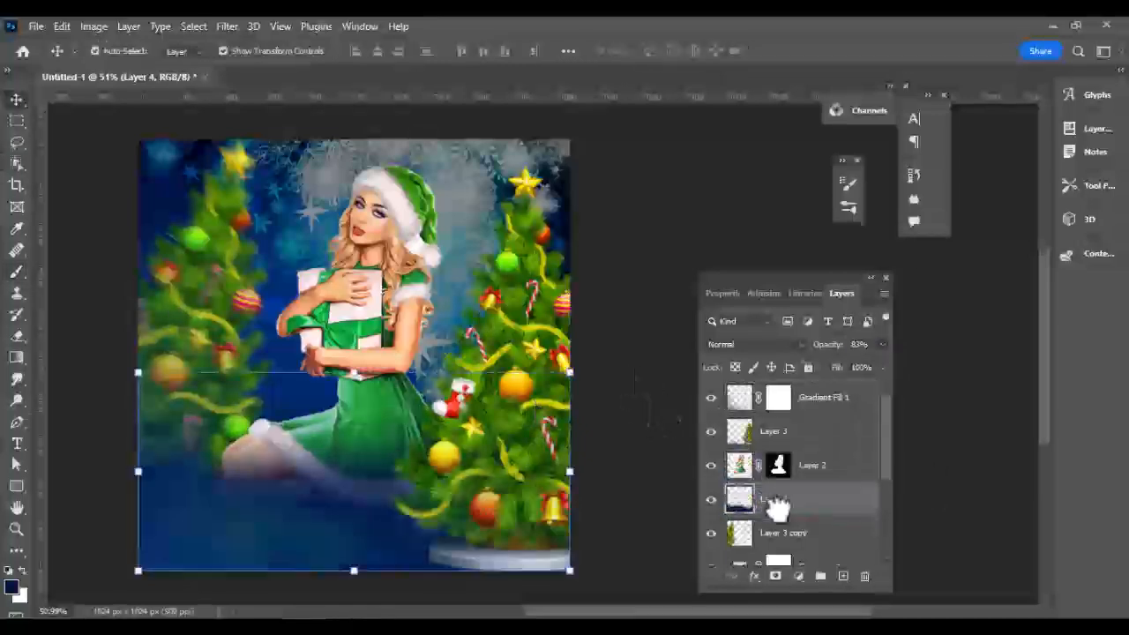
pyautogui.scroll(3, 284, 467)
pyautogui.moveTo(559, 612); pyautogui.dragTo(545, 611)
pyautogui.click(808, 470)
pyautogui.click(796, 510)
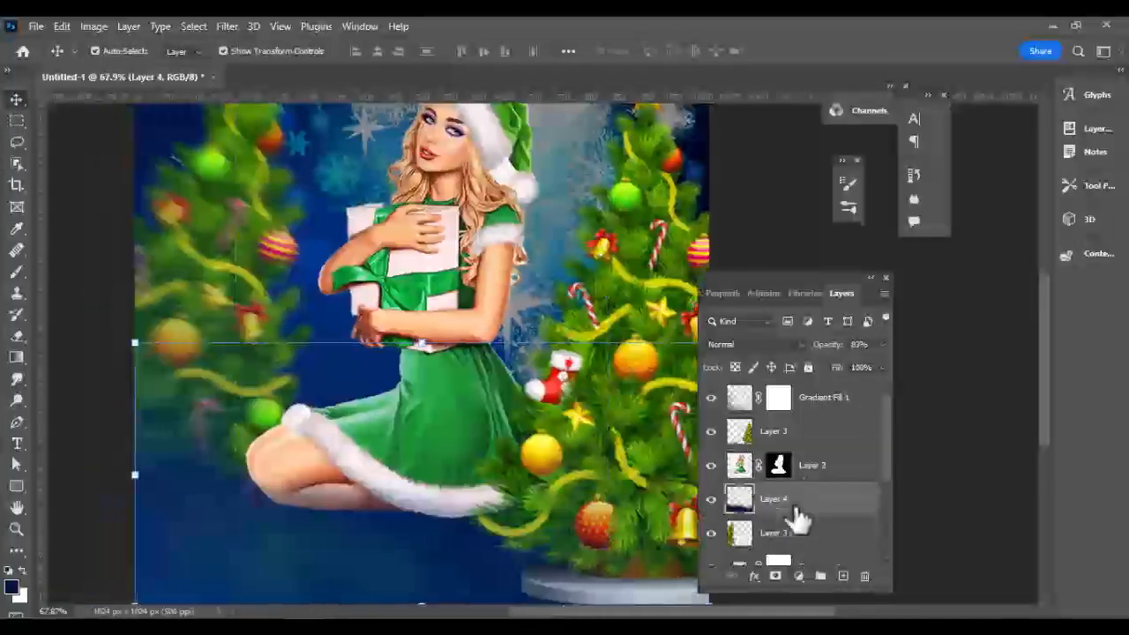
# Step: Duplicate the painted dark blue layer above the woman's layer and shrink the copy to under half size beneath her legs
pyautogui.hotkey('ctrl', 'j')
pyautogui.moveTo(799, 516); pyautogui.dragTo(797, 477)
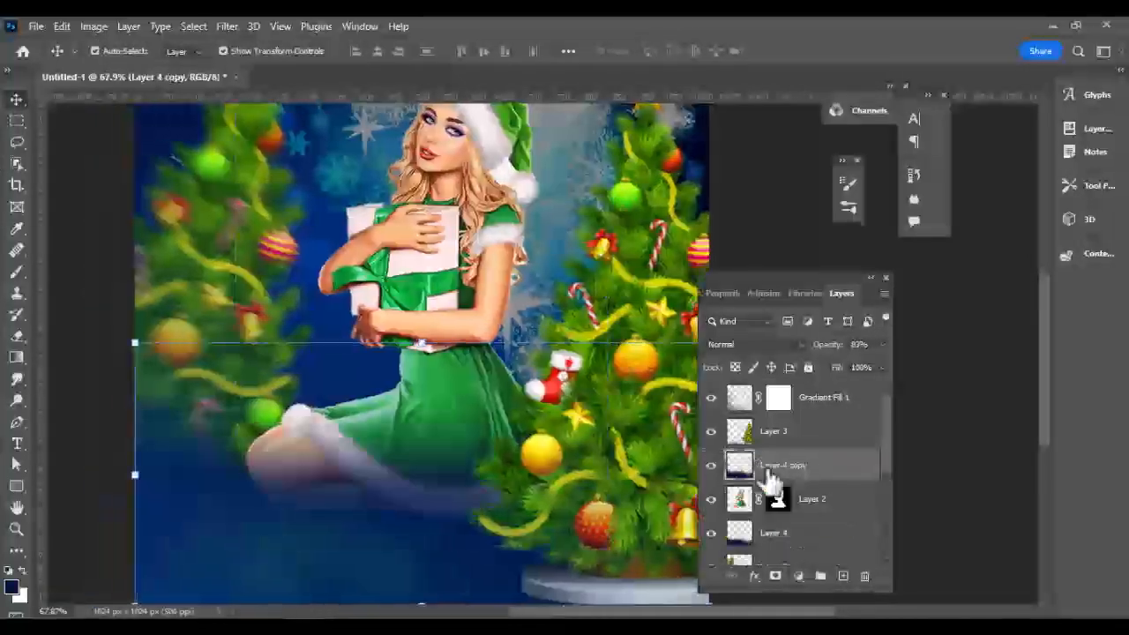
pyautogui.scroll(-3, 503, 495)
pyautogui.hotkey('ctrl', 't')
pyautogui.moveTo(446, 575); pyautogui.dragTo(417, 527)
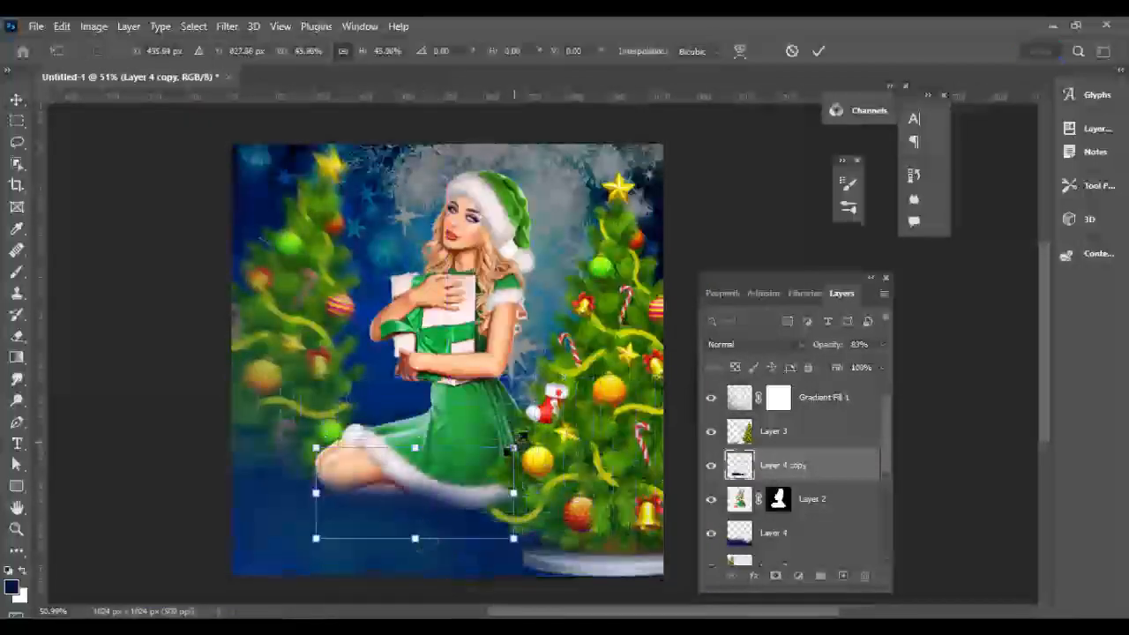
pyautogui.scroll(-3, 513, 445)
pyautogui.moveTo(473, 405)
pyautogui.mouseDown()
pyautogui.moveTo(450, 407)
pyautogui.moveTo(462, 409)
pyautogui.mouseUp()
pyautogui.moveTo(457, 460); pyautogui.dragTo(452, 469)
pyautogui.scroll(3, 453, 477)
pyautogui.click(16, 102)
pyautogui.click(99, 193)
pyautogui.scroll(-2, 287, 284)
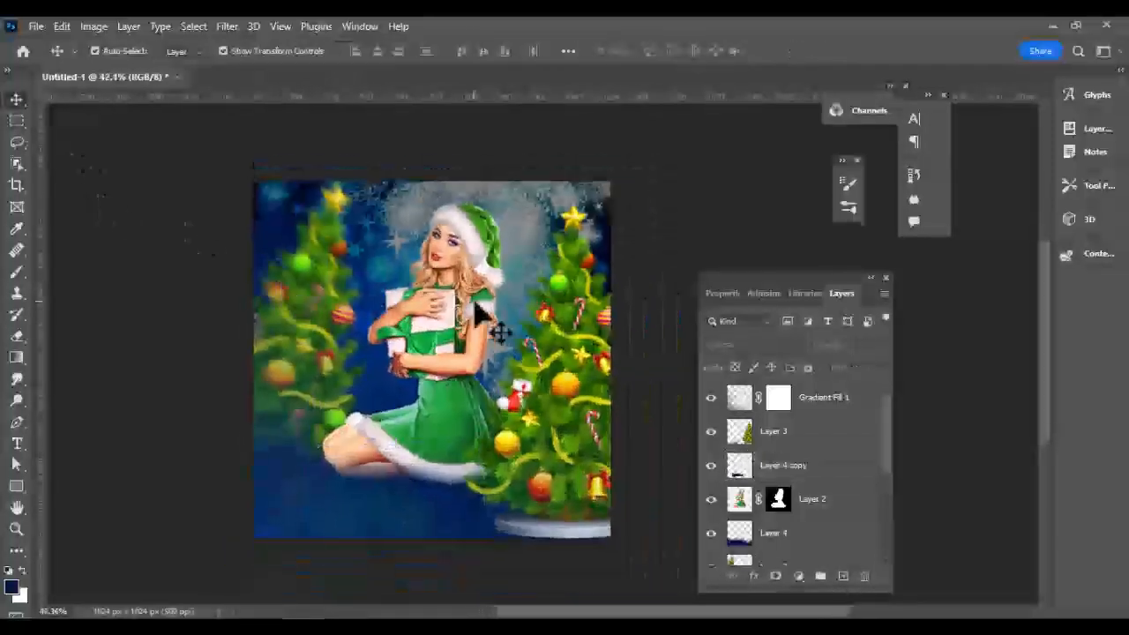
pyautogui.scroll(2, 495, 327)
pyautogui.click(16, 336)
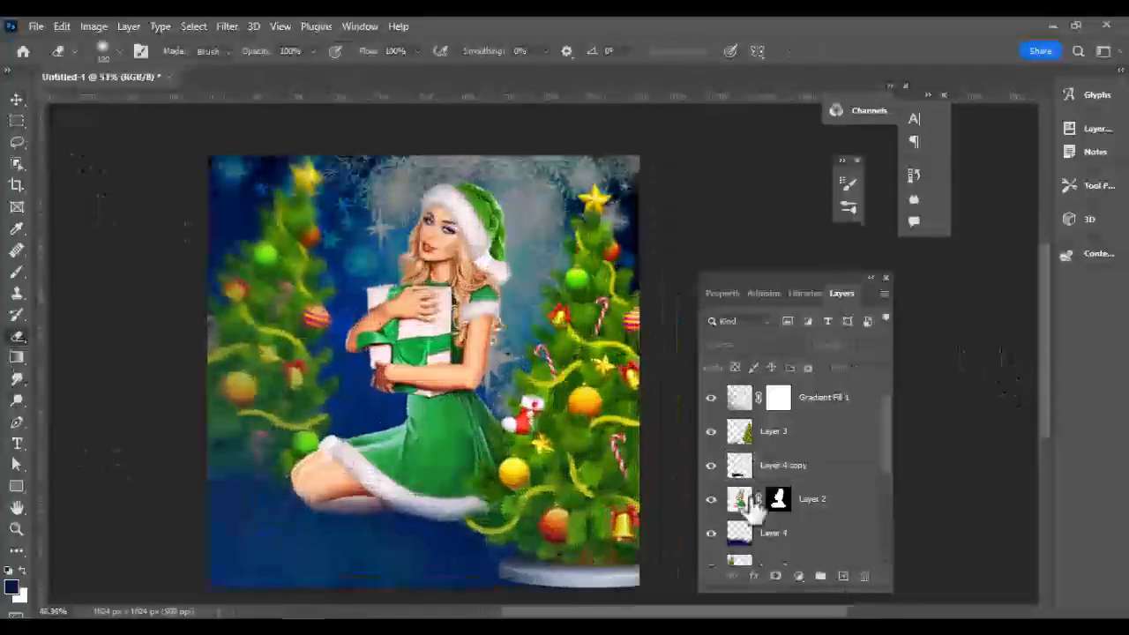
pyautogui.click(776, 465)
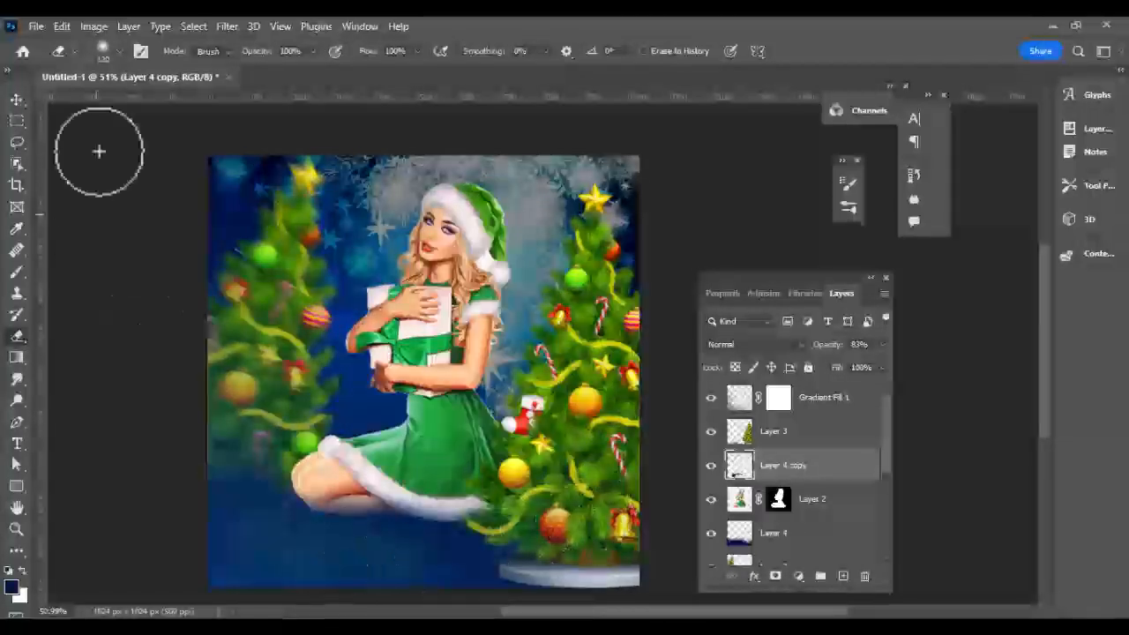
pyautogui.click(16, 99)
pyautogui.scroll(-2, 494, 397)
pyautogui.scroll(1, 598, 444)
pyautogui.scroll(1, 598, 444)
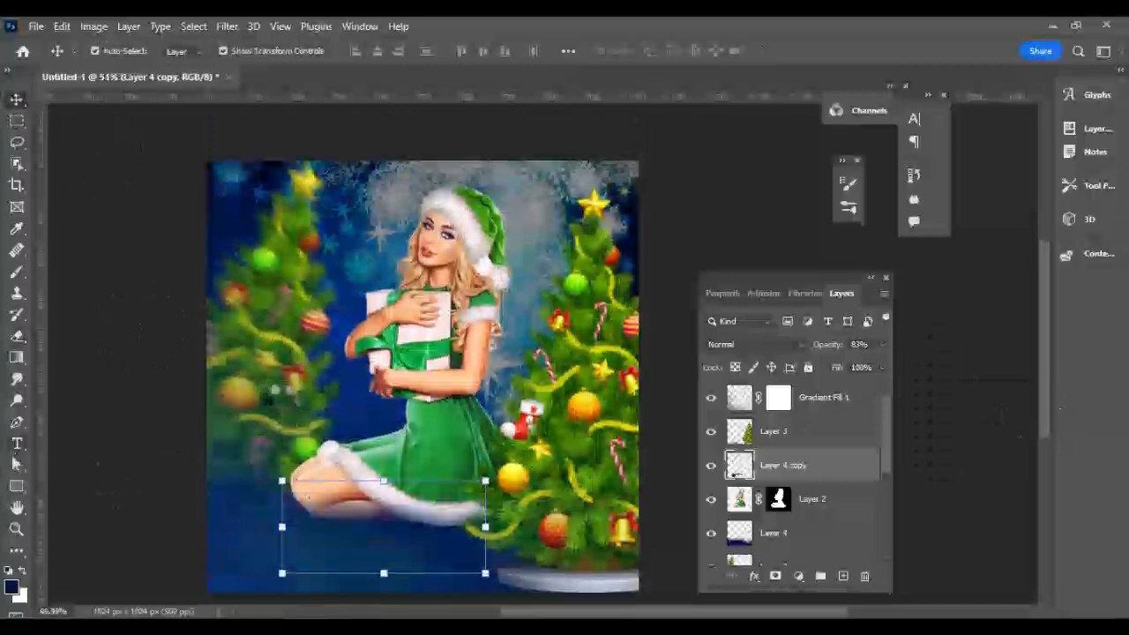
# Step: Add a horizontal text box above the gradient fill layer reading CHRISTMAS, in white 8 pt Franklin Gothic Heavy
pyautogui.rightClick(16, 444)
pyautogui.click(97, 441)
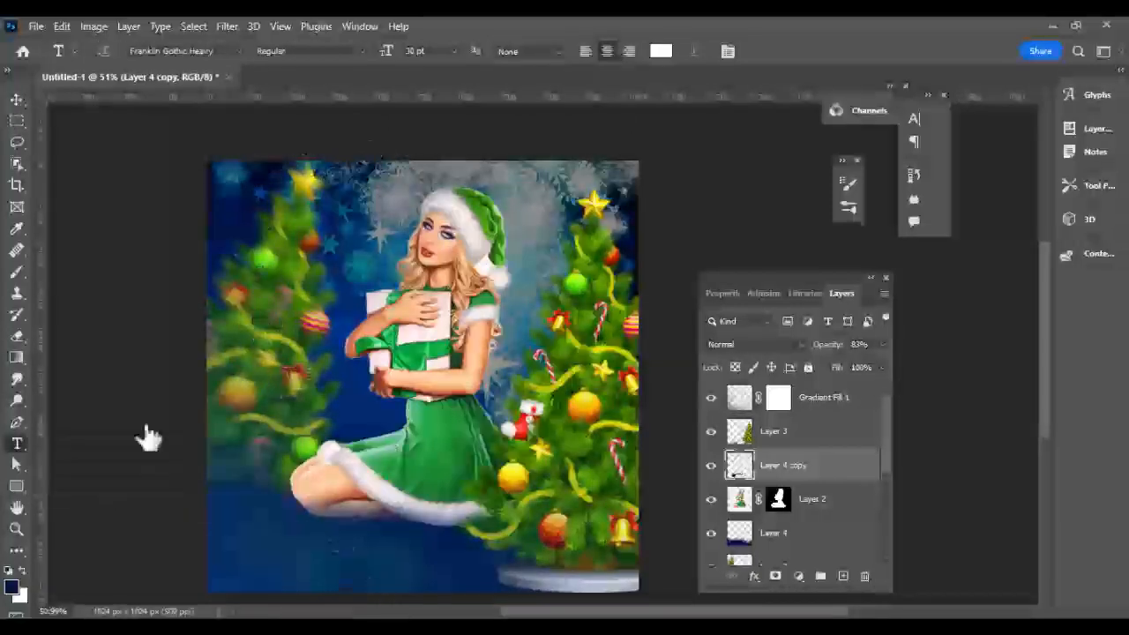
pyautogui.click(810, 406)
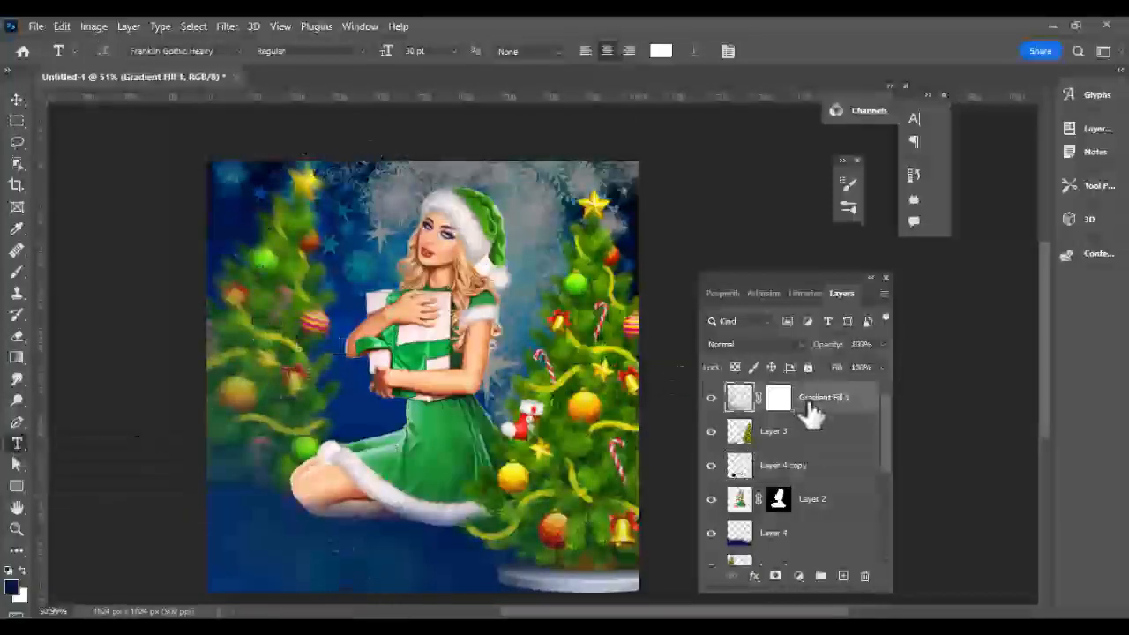
pyautogui.moveTo(238, 377); pyautogui.dragTo(631, 492)
pyautogui.click(453, 51)
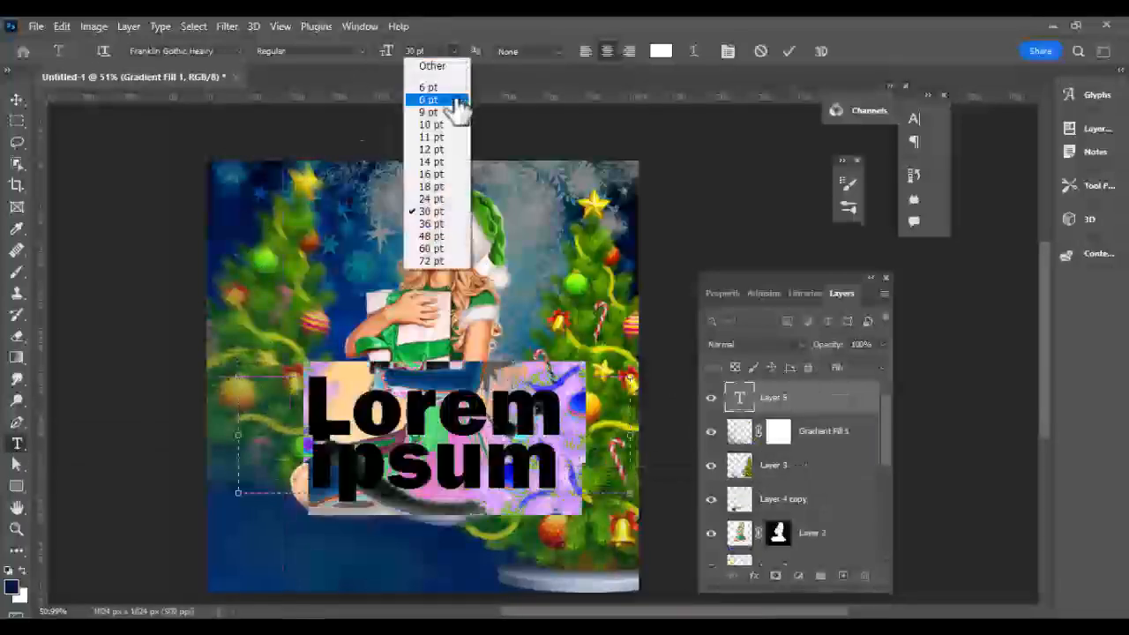
pyautogui.click(460, 104)
pyautogui.press('Delete')
pyautogui.write('CHRISTMAS')
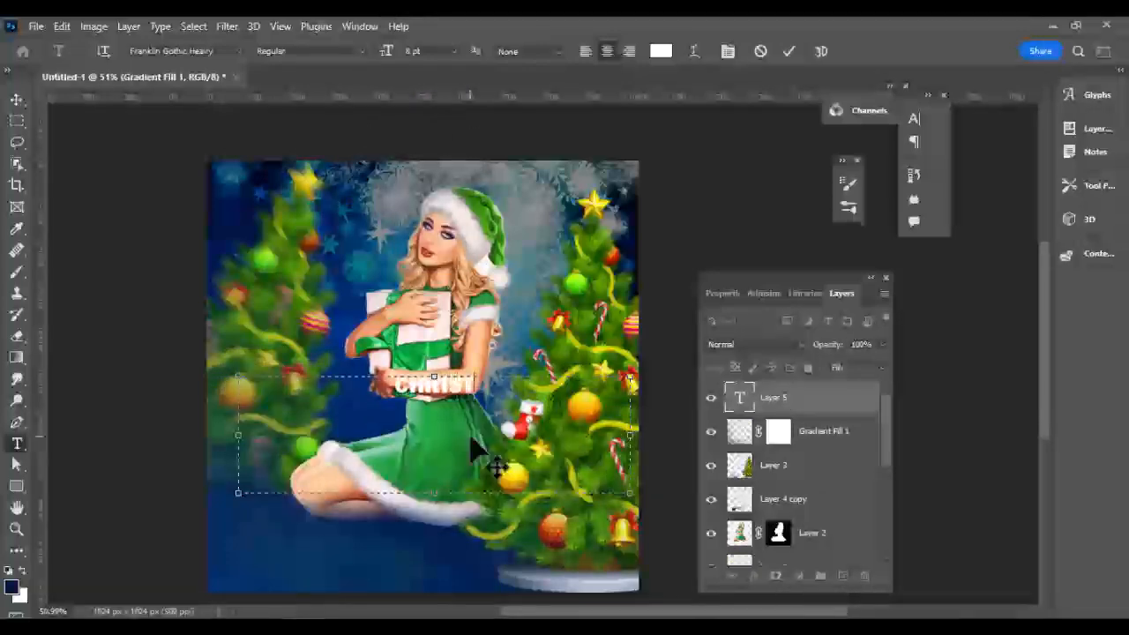
# Step: Set the size of the CHRISTMAS text to 14 pt
pyautogui.doubleClick(454, 395)
pyautogui.click(454, 51)
pyautogui.click(435, 214)
pyautogui.click(454, 51)
pyautogui.click(432, 231)
# Step: Scale the CHRISTMAS text up to about 138% and place it across the hem of the woman's skirt
pyautogui.click(18, 101)
pyautogui.moveTo(238, 435); pyautogui.dragTo(120, 427)
pyautogui.moveTo(376, 415); pyautogui.dragTo(385, 508)
pyautogui.moveTo(389, 451); pyautogui.dragTo(392, 441)
pyautogui.moveTo(405, 468); pyautogui.dragTo(412, 481)
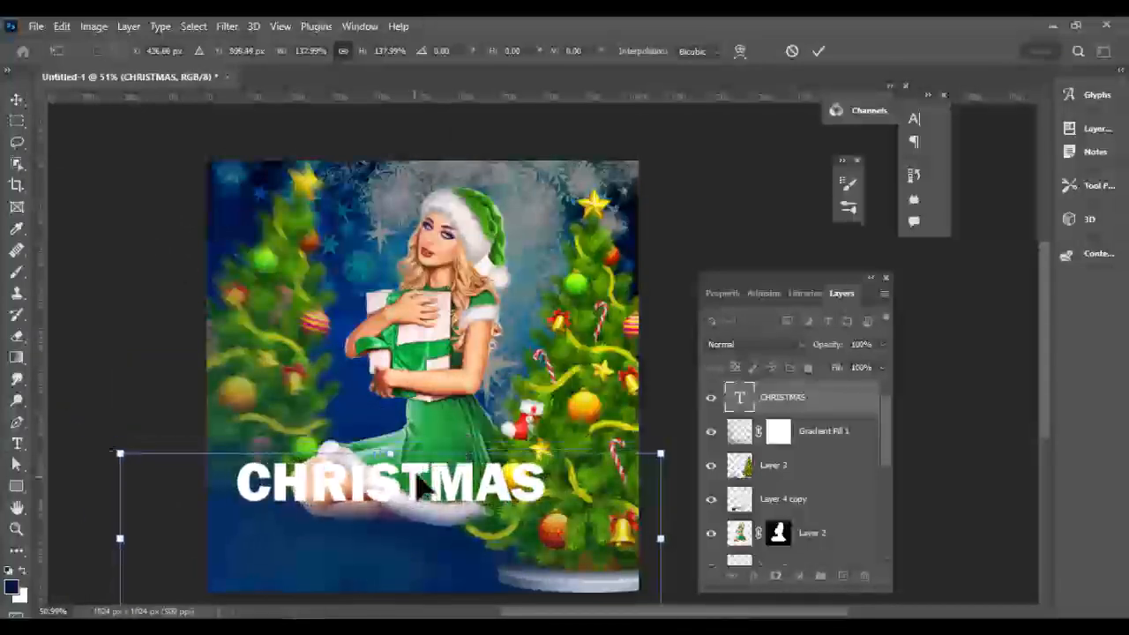
# Step: Warp the CHRISTMAS text with the horizontal Arch style, bend +19%, horizontal distortion +5% and a negative vertical distortion
pyautogui.click(17, 444)
pyautogui.doubleClick(313, 498)
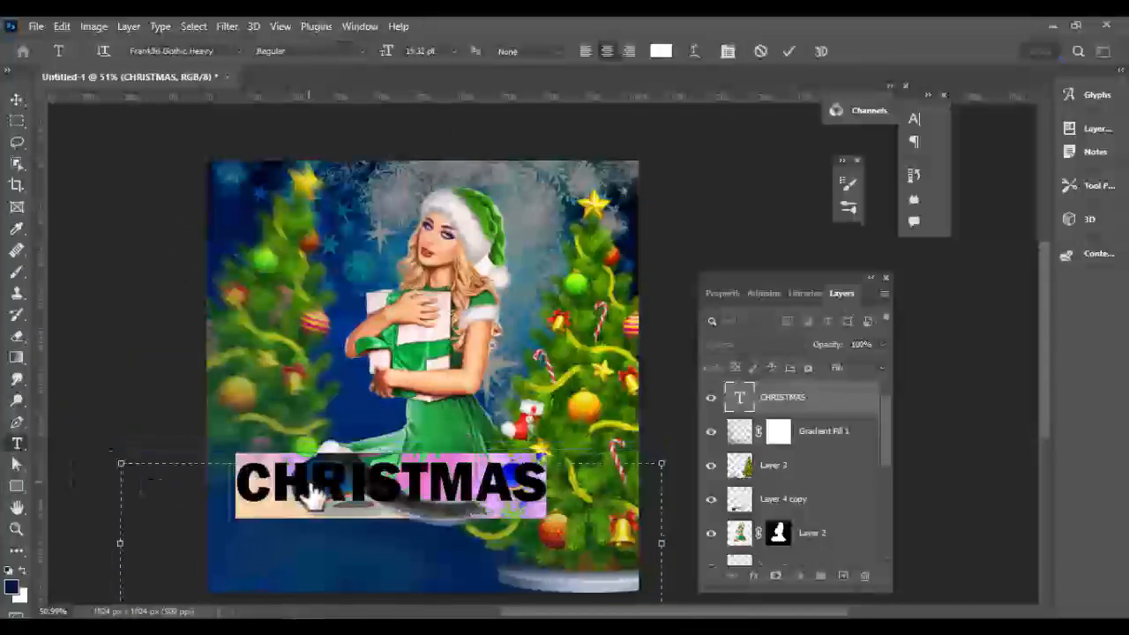
pyautogui.click(695, 51)
pyautogui.click(788, 289)
pyautogui.click(795, 332)
pyautogui.click(810, 288)
pyautogui.click(810, 395)
pyautogui.moveTo(822, 373); pyautogui.dragTo(791, 448)
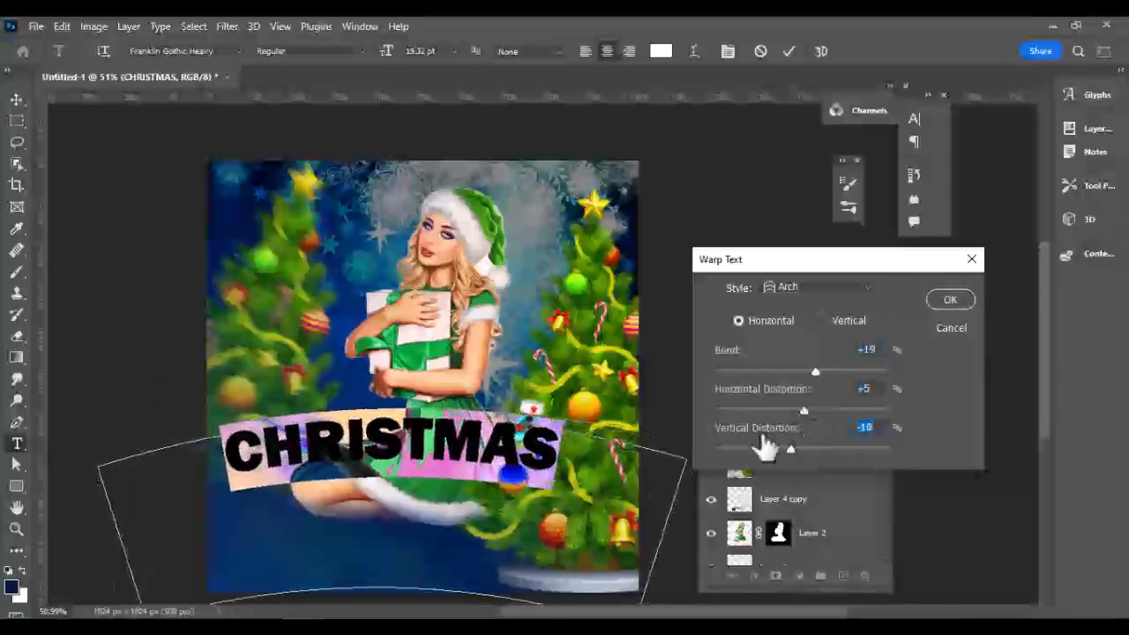
pyautogui.click(948, 302)
pyautogui.hotkey('ctrl', 'Return')
# Step: Move the arched CHRISTMAS text lower, over the woman's knees, and rotate it about 1.4°
pyautogui.press('v')
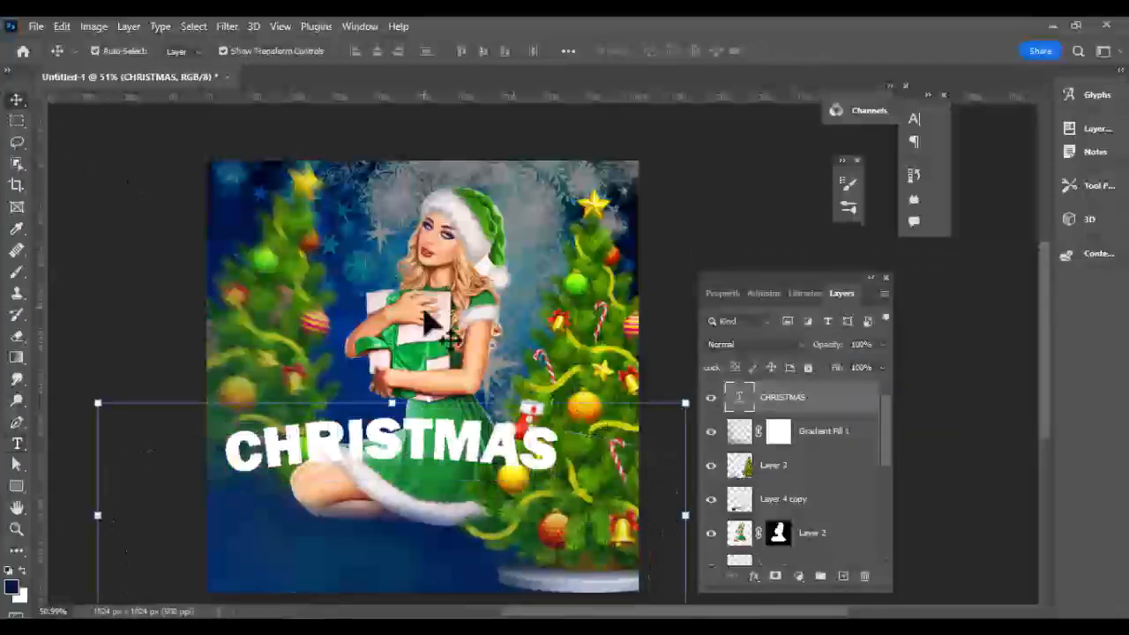
pyautogui.moveTo(388, 400); pyautogui.dragTo(459, 522)
pyautogui.press('Return')
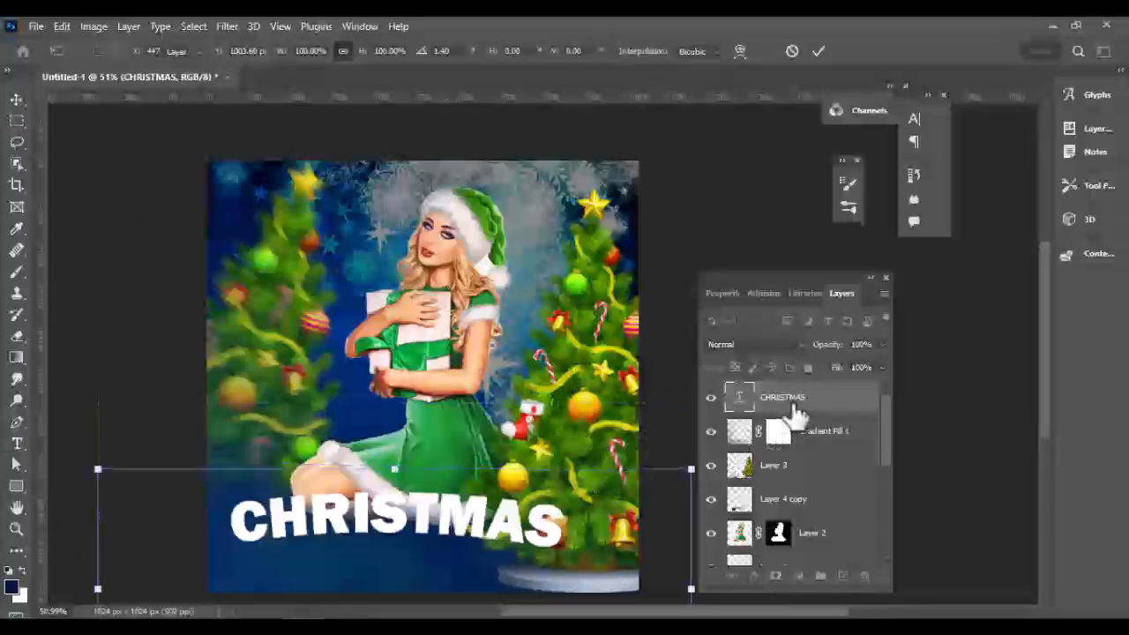
# Step: Add a near-black drop shadow with a 12 px distance to the CHRISTMAS text
pyautogui.rightClick(797, 405)
pyautogui.click(813, 41)
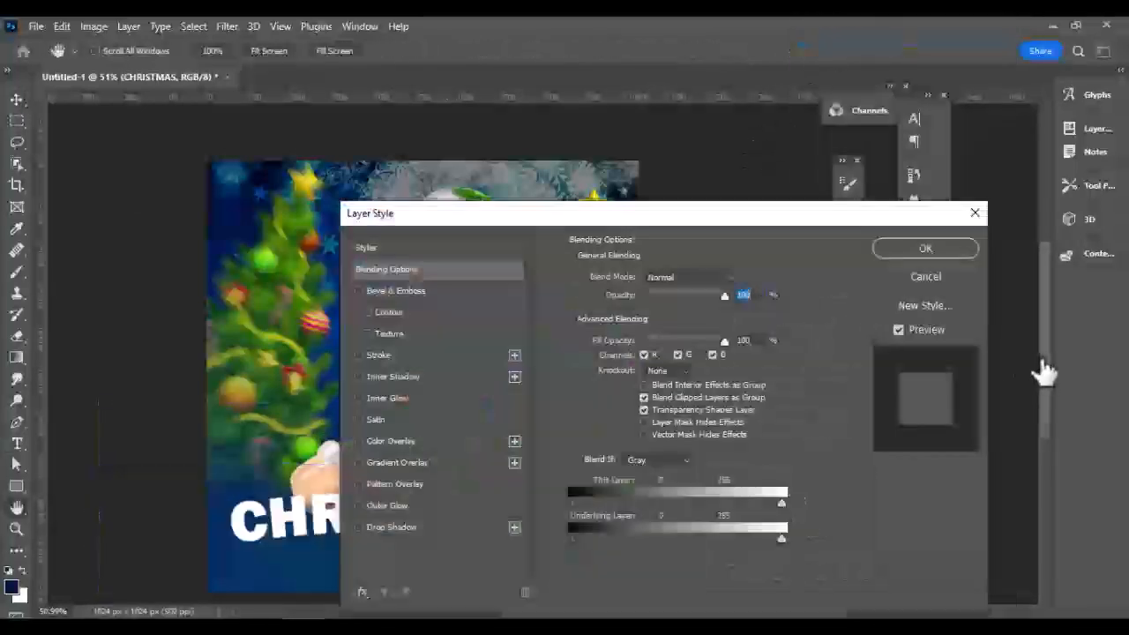
pyautogui.moveTo(1044, 369); pyautogui.dragTo(1044, 413)
pyautogui.moveTo(583, 216); pyautogui.dragTo(766, 228)
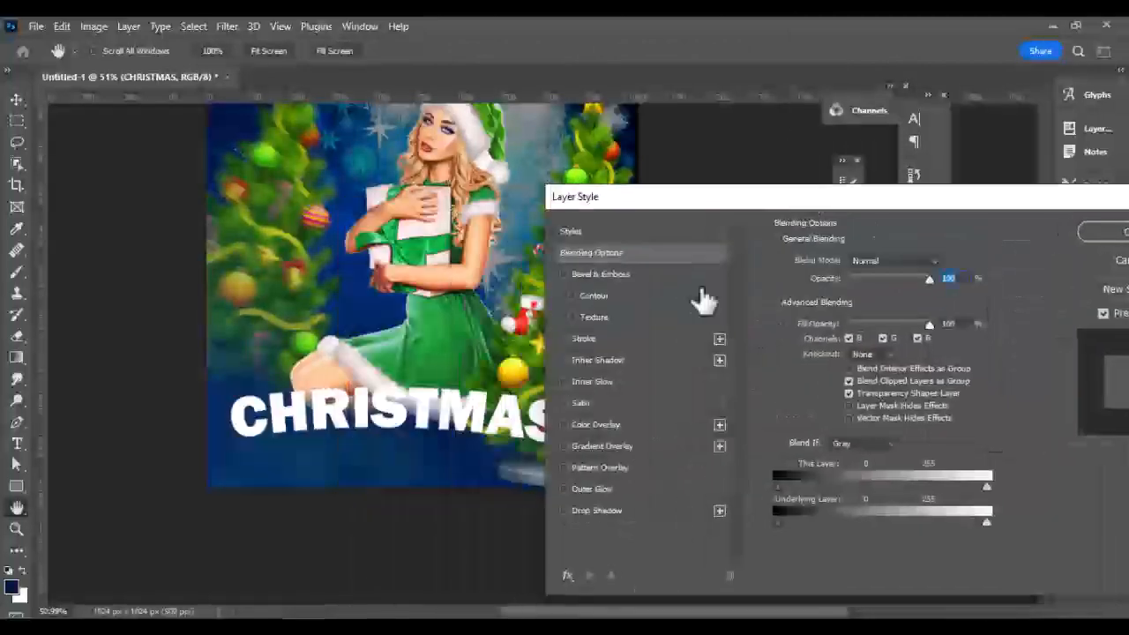
pyautogui.click(565, 512)
pyautogui.click(596, 510)
pyautogui.click(944, 261)
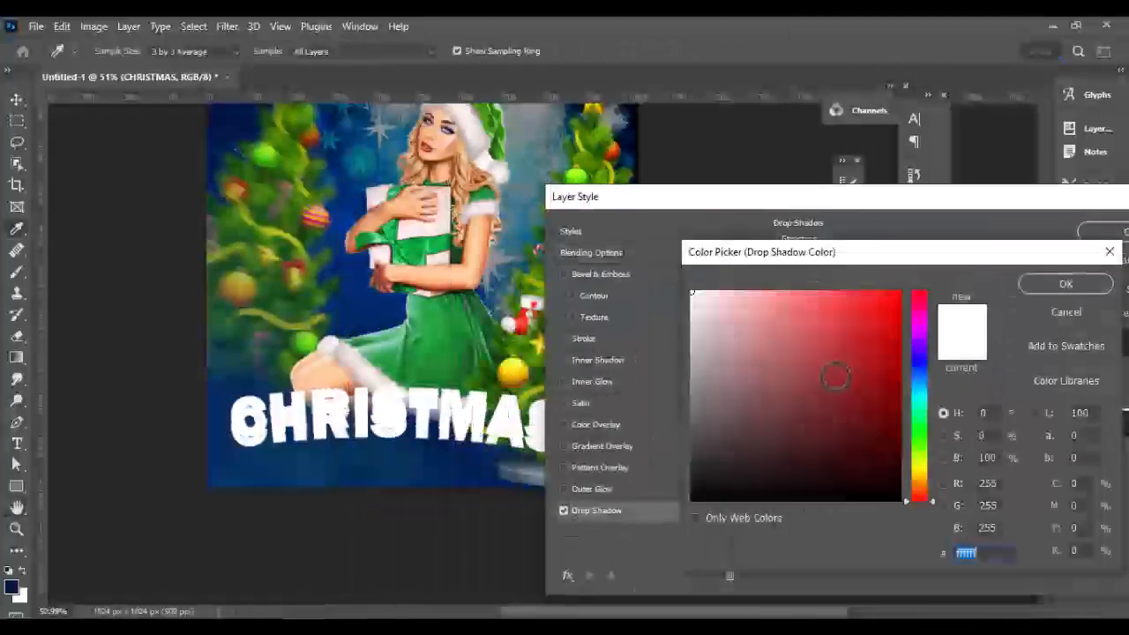
pyautogui.click(693, 487)
pyautogui.click(1050, 282)
pyautogui.moveTo(853, 338); pyautogui.dragTo(845, 336)
# Step: Recolour the drop shadow to dark blue #093760 sampled from the image and set its blend mode to Hard Light
pyautogui.click(946, 261)
pyautogui.click(289, 435)
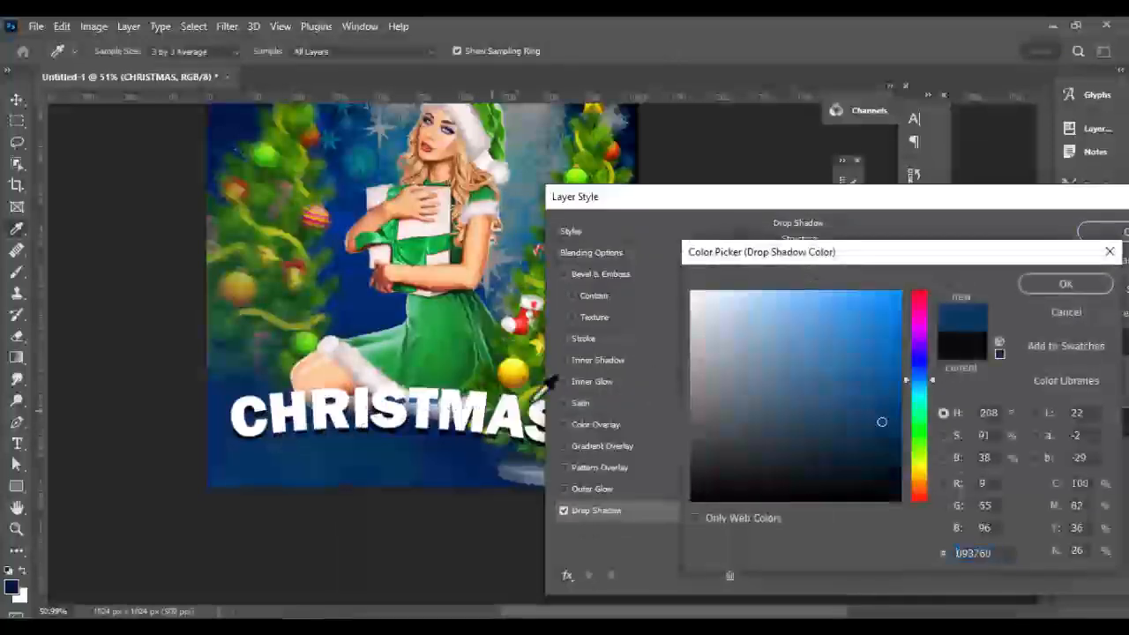
pyautogui.click(1071, 284)
pyautogui.click(882, 263)
pyautogui.click(882, 284)
pyautogui.click(883, 263)
pyautogui.click(870, 353)
pyautogui.click(882, 263)
pyautogui.click(874, 429)
pyautogui.moveTo(735, 208); pyautogui.dragTo(816, 219)
# Step: Enable the Outer Glow, yellow-orange Gradient Overlay and Stroke effects on the CHRISTMAS text
pyautogui.click(645, 500)
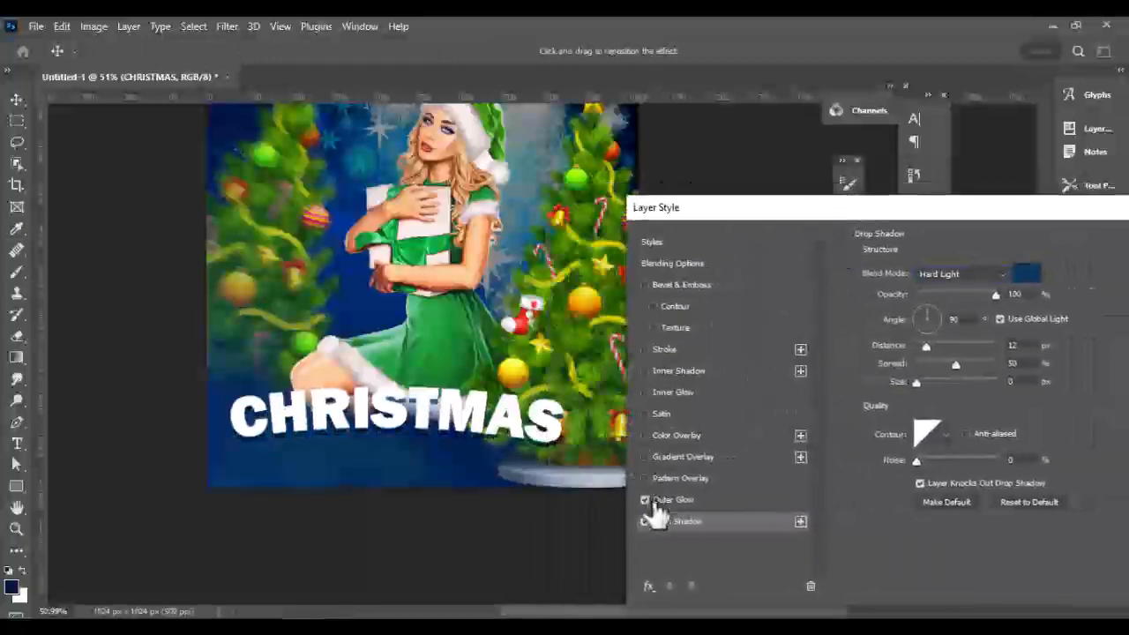
pyautogui.click(678, 500)
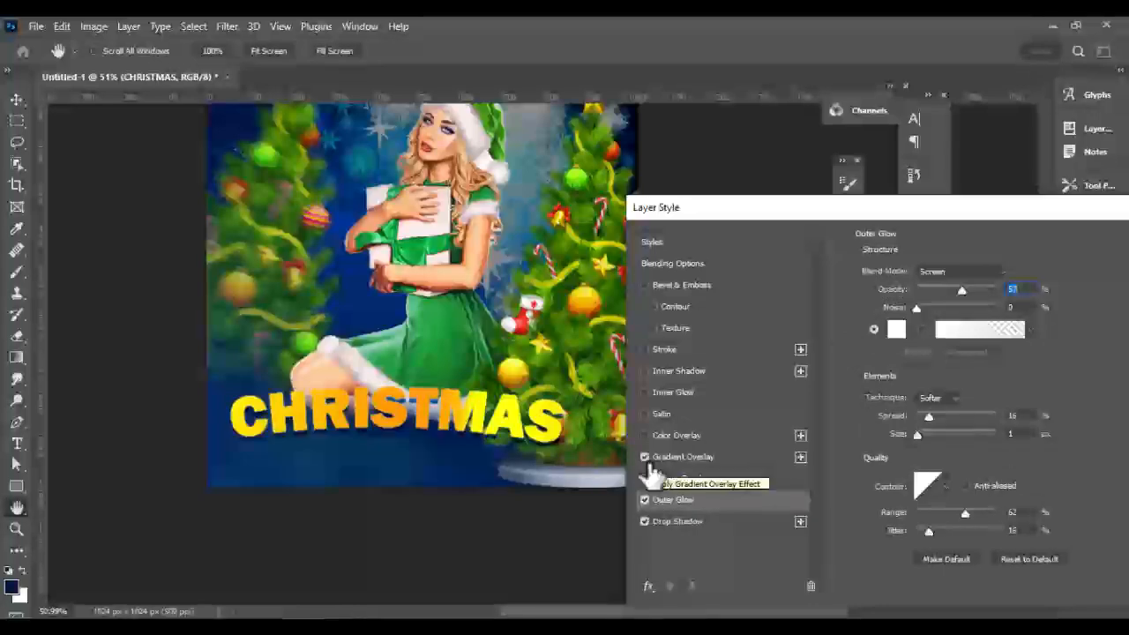
pyautogui.click(651, 351)
pyautogui.click(676, 353)
# Step: Make the CHRISTMAS text's stroke thin and black, and set its position to Center
pyautogui.click(895, 391)
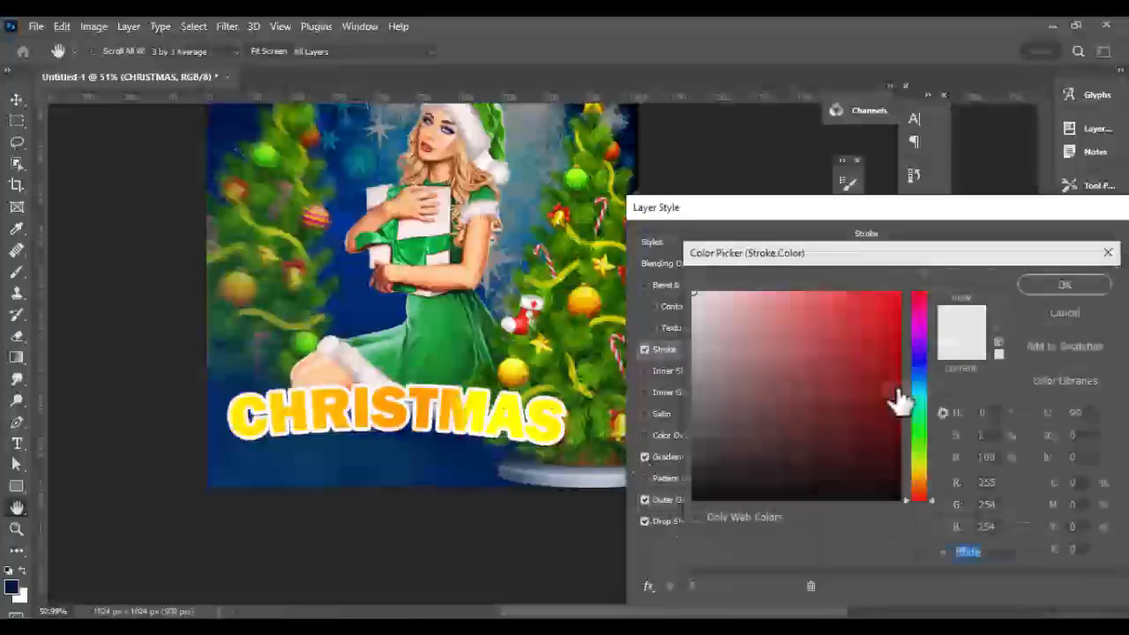
pyautogui.click(697, 491)
pyautogui.click(1028, 284)
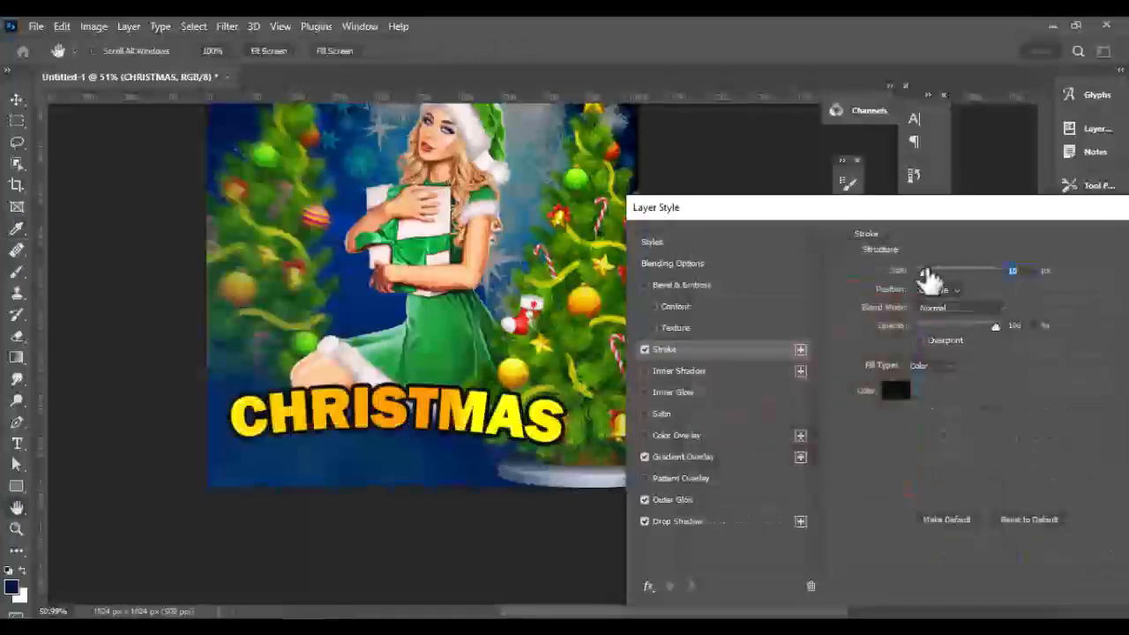
pyautogui.moveTo(922, 277); pyautogui.dragTo(919, 278)
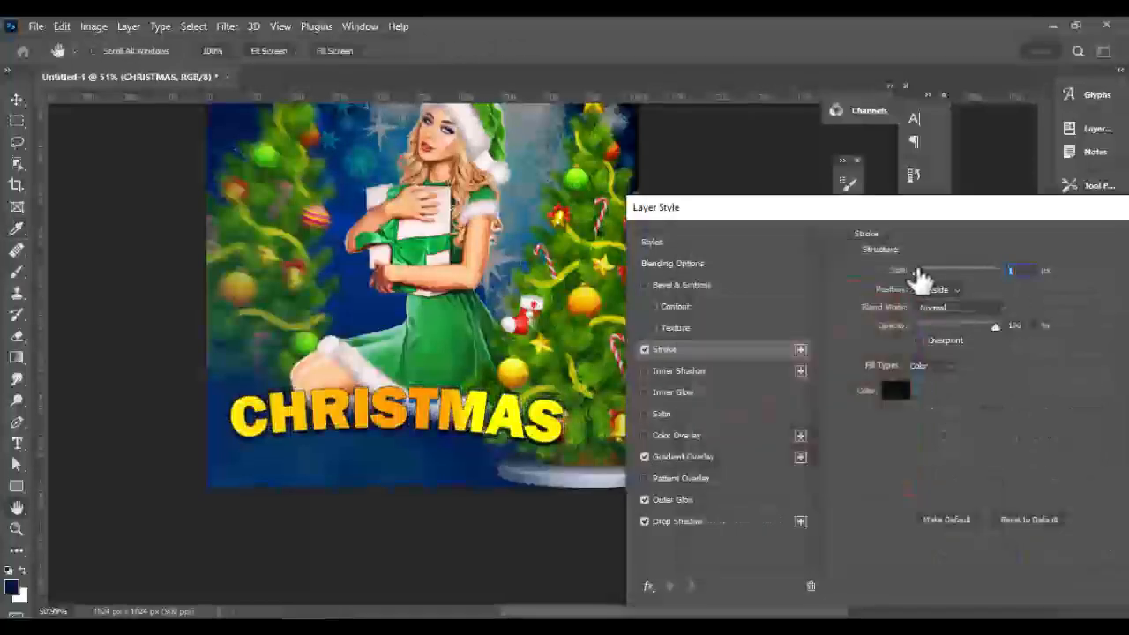
pyautogui.click(937, 291)
pyautogui.click(947, 323)
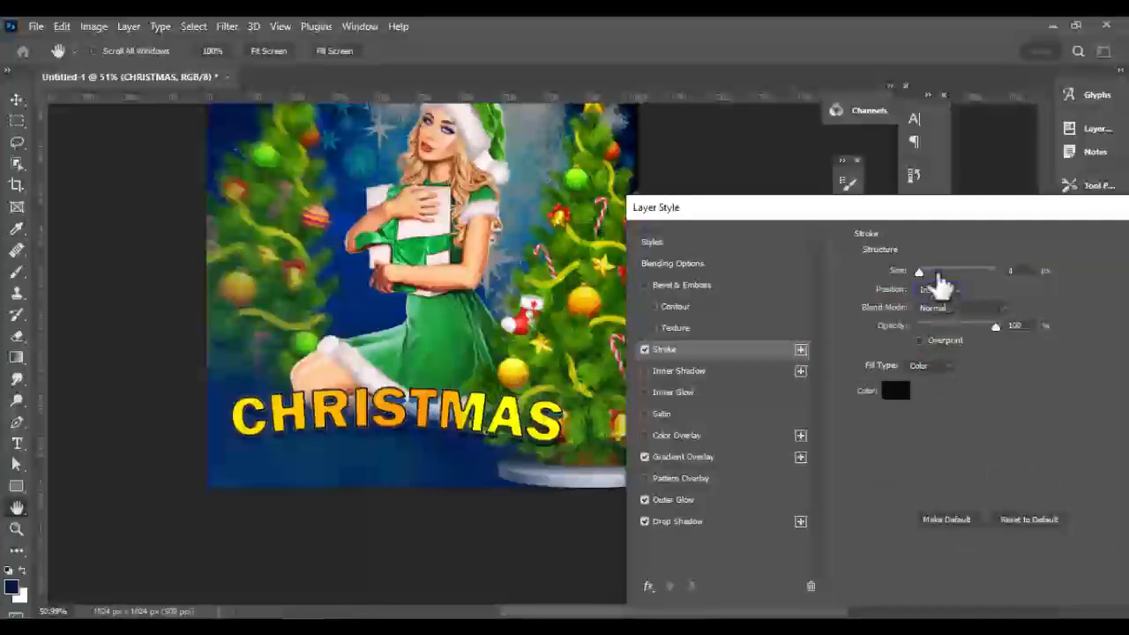
pyautogui.click(937, 289)
pyautogui.click(942, 325)
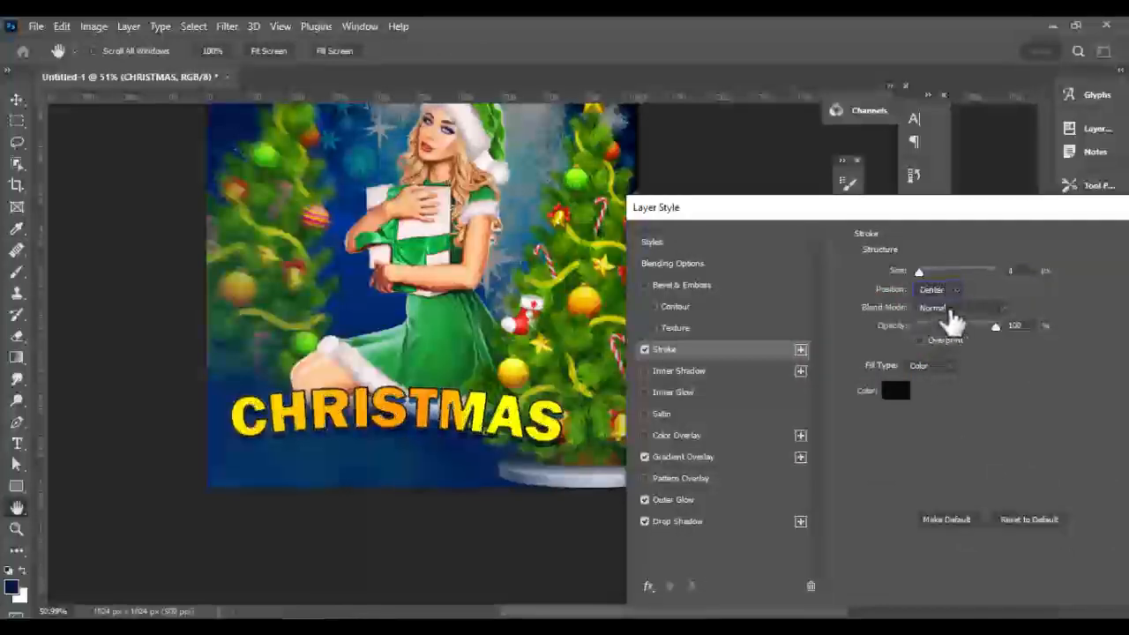
# Step: Set the drop shadow's spread to 0% and apply the layer style
pyautogui.click(697, 521)
pyautogui.moveTo(921, 388)
pyautogui.mouseDown()
pyautogui.moveTo(945, 385)
pyautogui.moveTo(909, 392)
pyautogui.mouseUp()
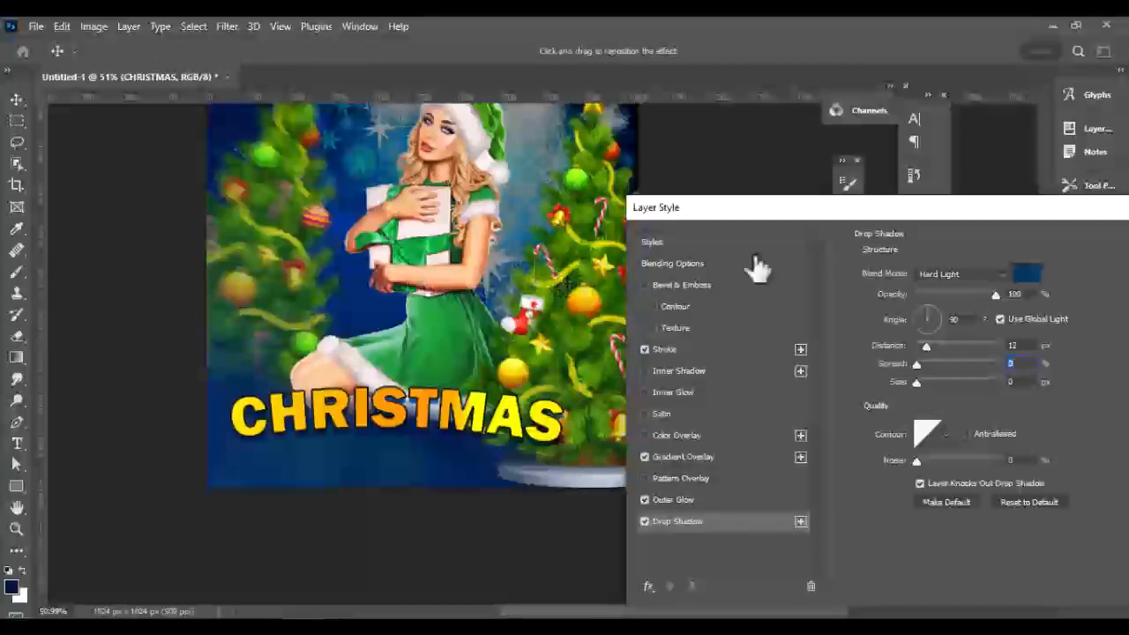
pyautogui.moveTo(927, 214); pyautogui.dragTo(782, 222)
pyautogui.click(1054, 247)
# Step: Add a new white 14 pt text box reading "party" above the CHRISTMAS lettering
pyautogui.scroll(-4, 574, 269)
pyautogui.scroll(3, 576, 264)
pyautogui.scroll(1, 593, 290)
pyautogui.click(16, 443)
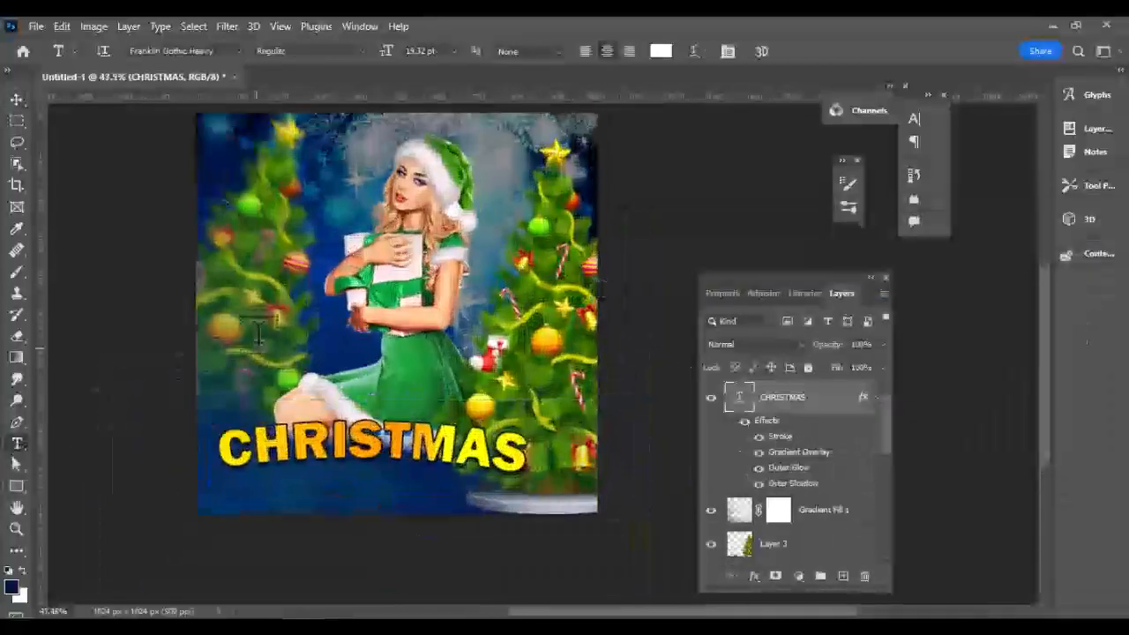
pyautogui.moveTo(249, 302); pyautogui.dragTo(556, 382)
pyautogui.press('BackSpace')
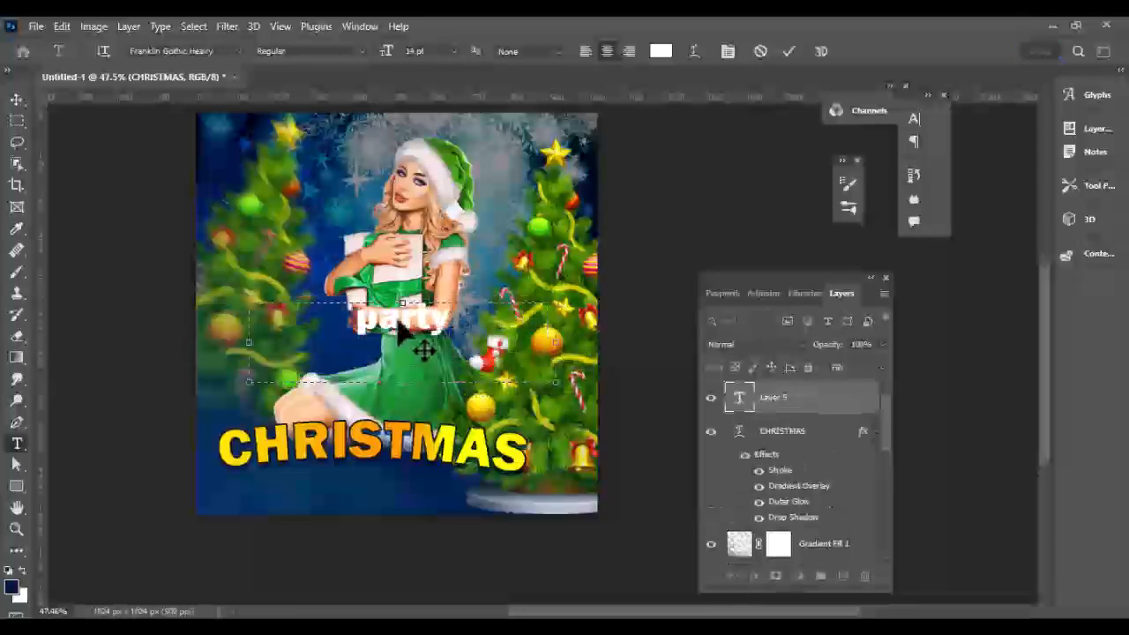
# Step: Change the font of the "party" text to Arial Rounded MT Bold
pyautogui.hotkey('ctrl', 'a')
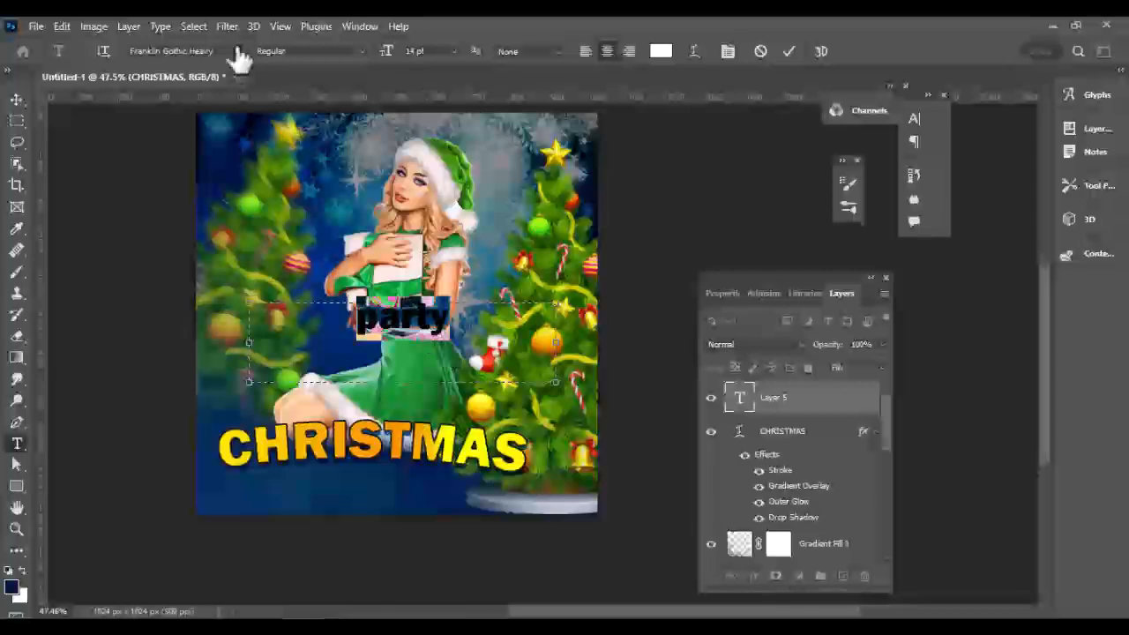
pyautogui.click(236, 51)
pyautogui.moveTo(527, 611); pyautogui.dragTo(473, 610)
pyautogui.click(238, 51)
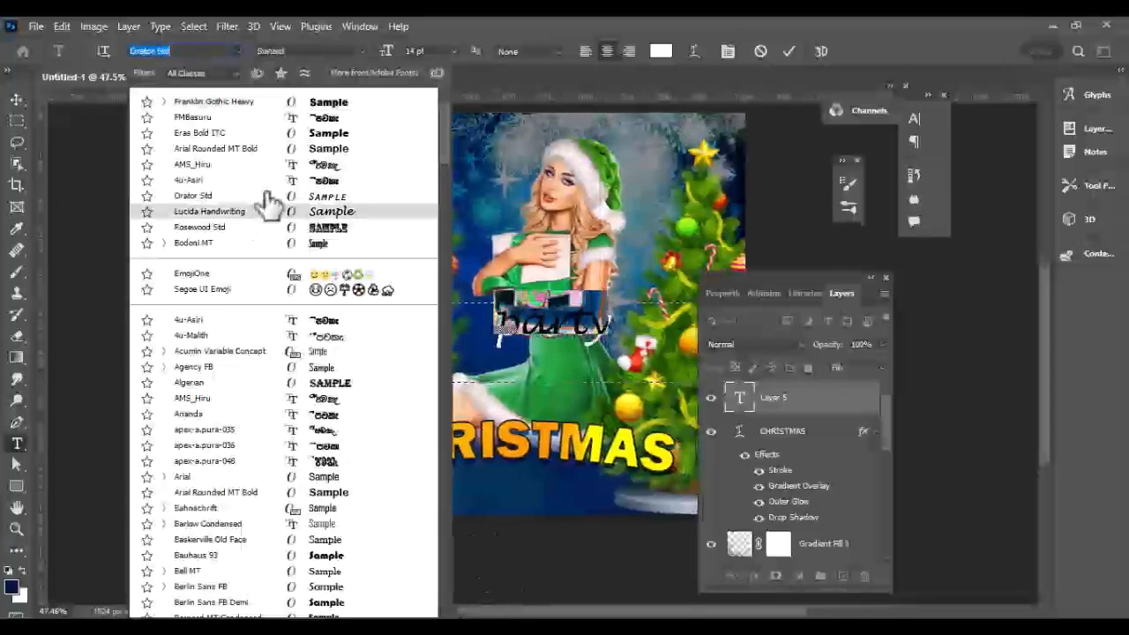
pyautogui.click(255, 103)
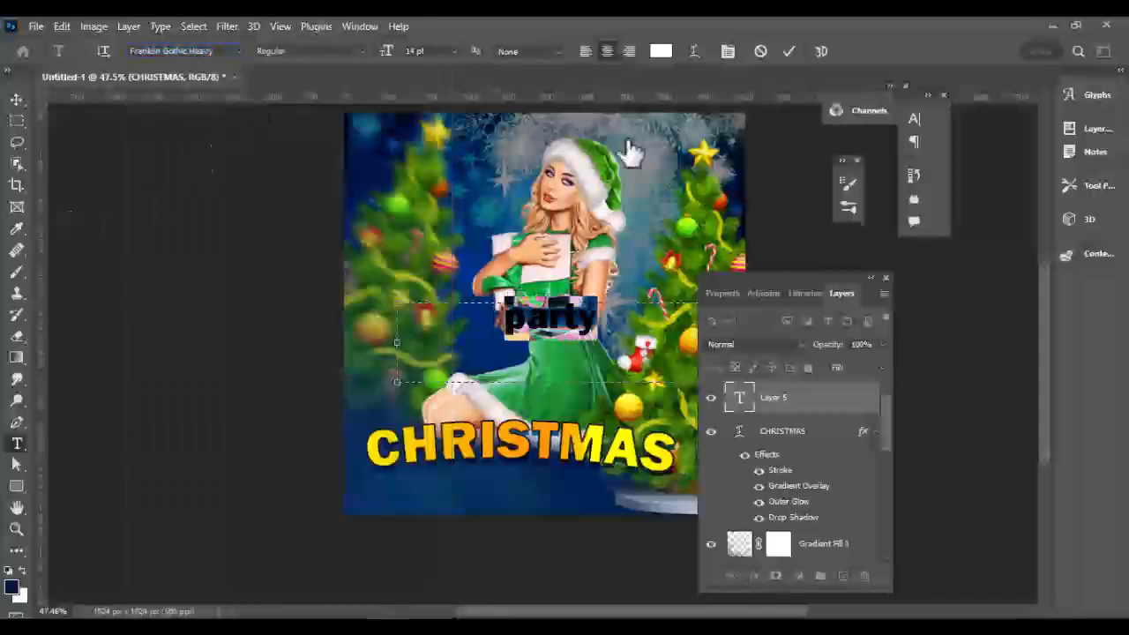
pyautogui.click(236, 52)
pyautogui.scroll(-1, 296, 388)
pyautogui.scroll(-2, 296, 393)
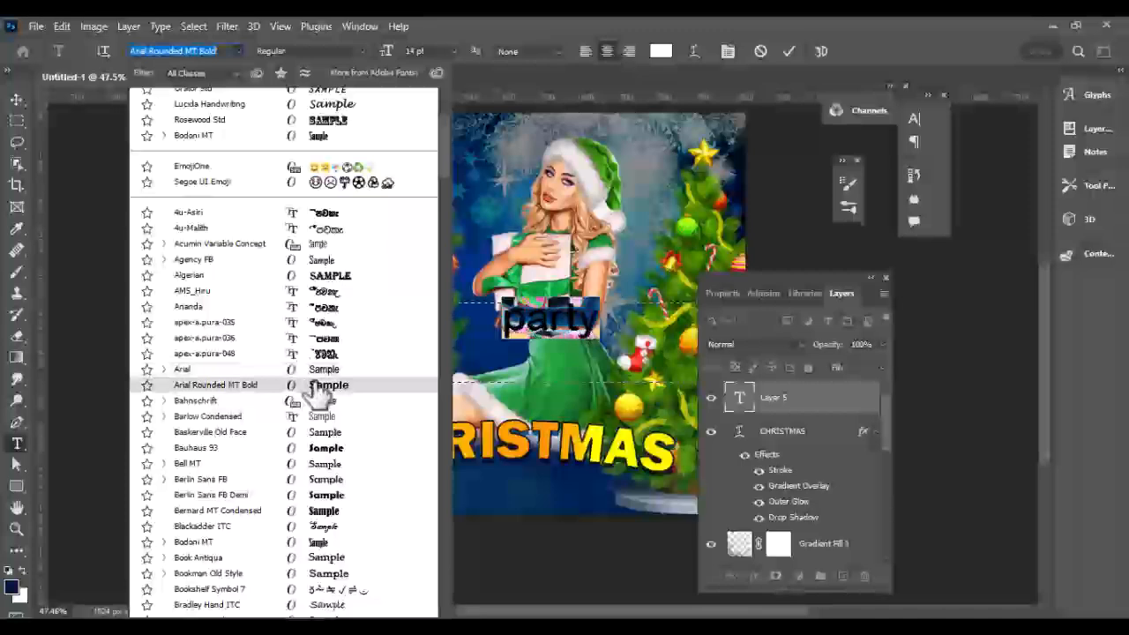
pyautogui.click(316, 392)
pyautogui.moveTo(481, 613); pyautogui.dragTo(525, 613)
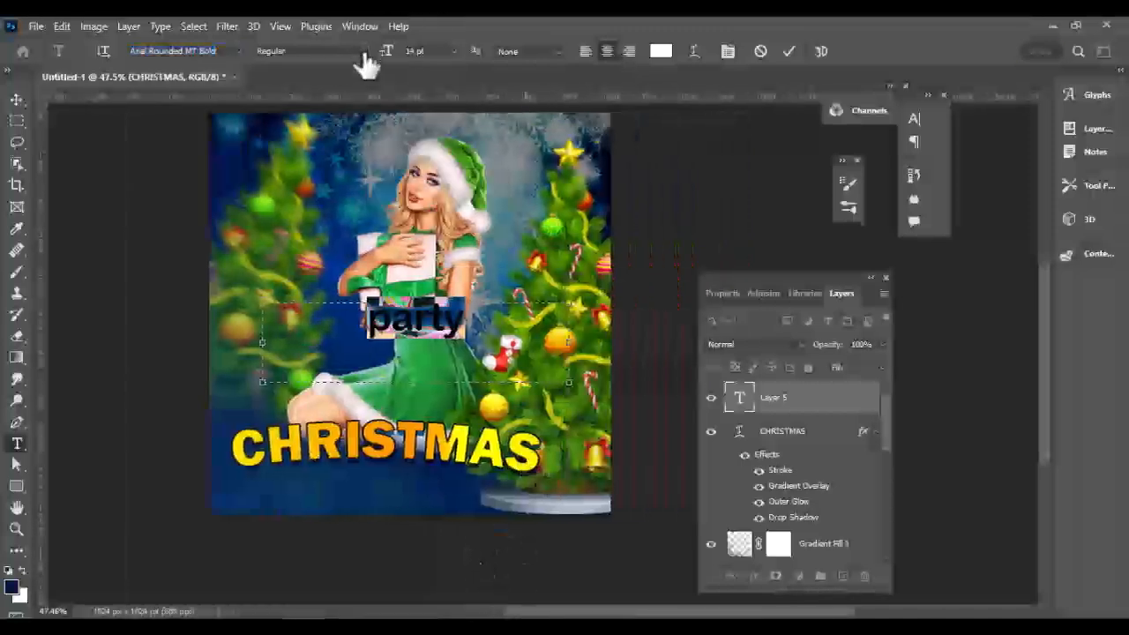
# Step: Move the "party" text beneath the CHRISTMAS lettering and select the CHRISTMAS layer
pyautogui.click(16, 100)
pyautogui.moveTo(416, 385); pyautogui.dragTo(416, 392)
pyautogui.moveTo(418, 323); pyautogui.dragTo(388, 488)
pyautogui.click(16, 102)
pyautogui.doubleClick(428, 431)
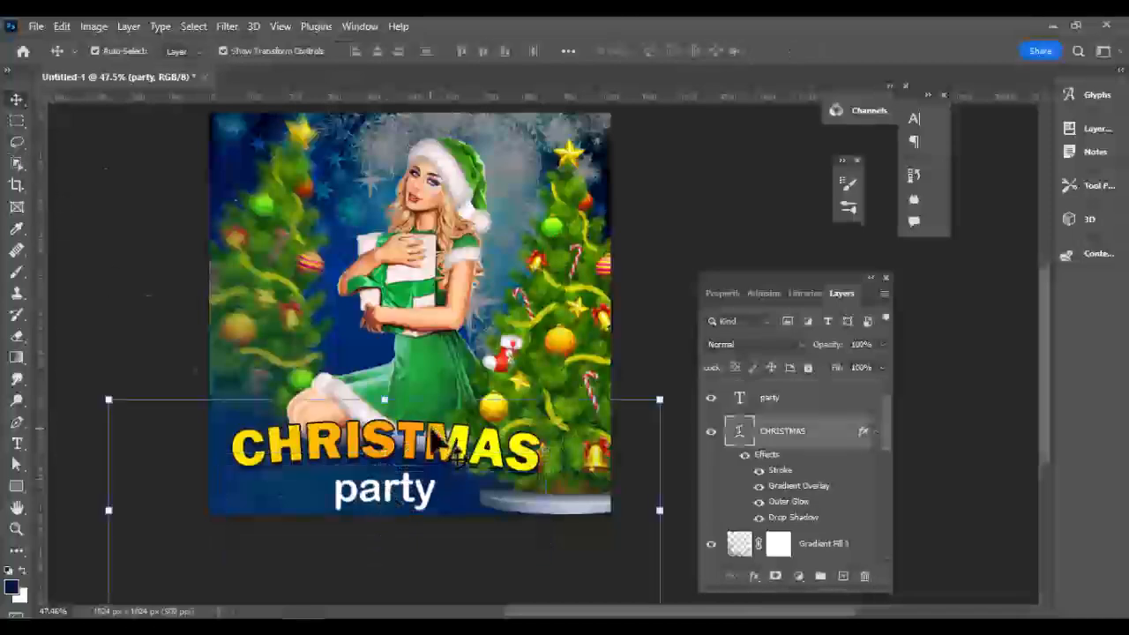
# Step: Move the CHRISTMAS lettering straight up and bring the "party" text up beneath it
pyautogui.click(18, 101)
pyautogui.moveTo(453, 440); pyautogui.dragTo(453, 419)
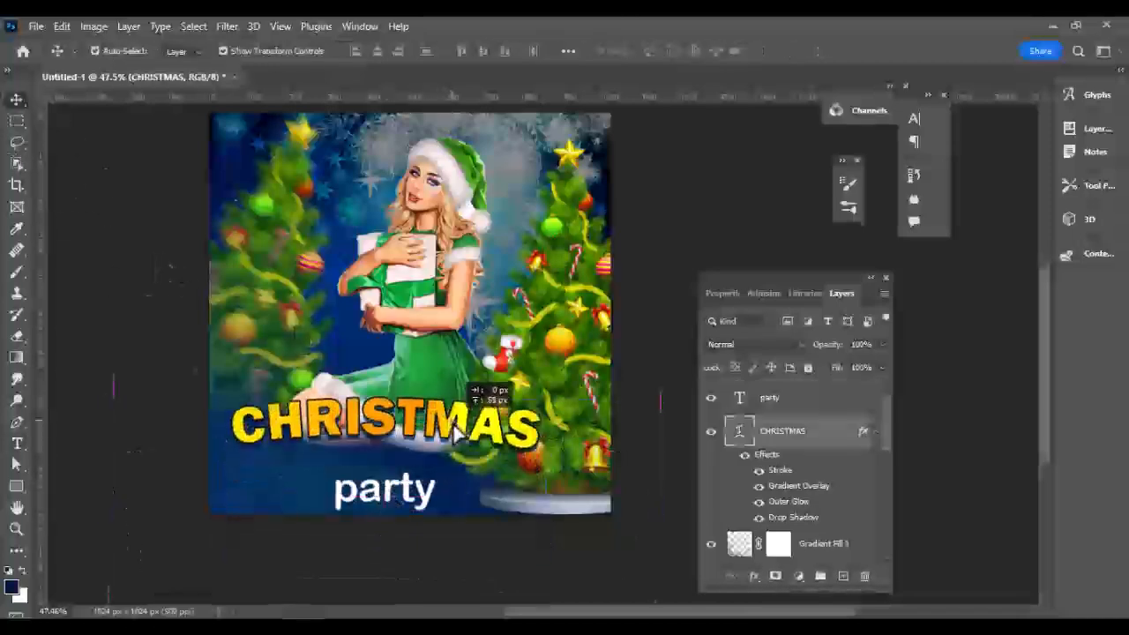
pyautogui.click(386, 500)
pyautogui.moveTo(368, 465); pyautogui.dragTo(382, 446)
# Step: Apply a drop shadow layer style to the "party" text
pyautogui.scroll(8, 382, 462)
pyautogui.rightClick(763, 397)
pyautogui.click(826, 40)
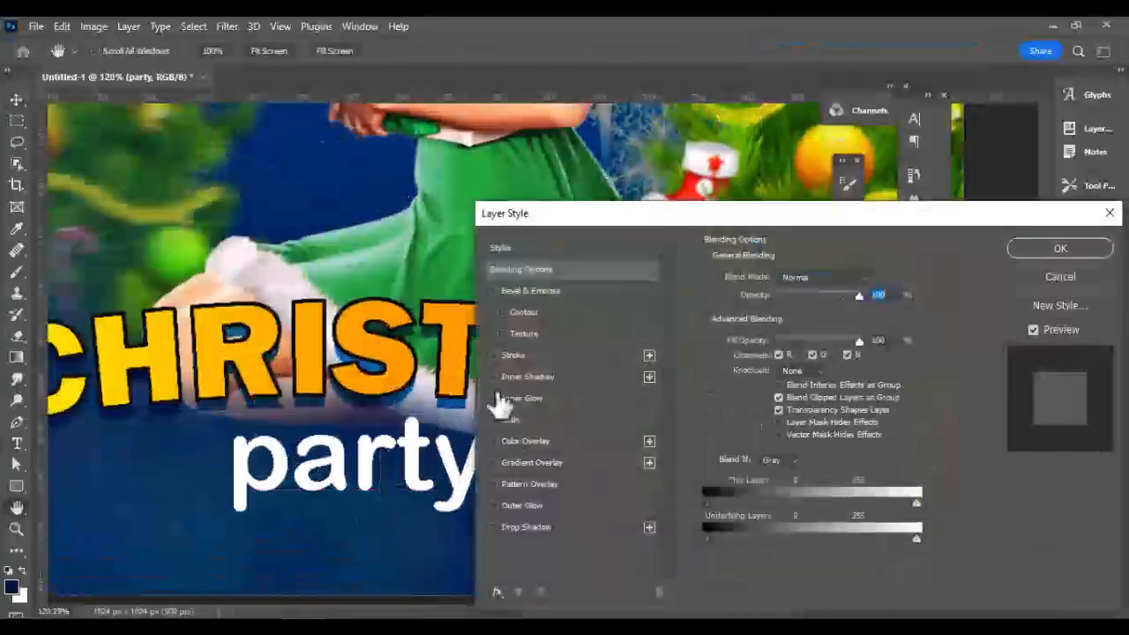
pyautogui.click(1038, 247)
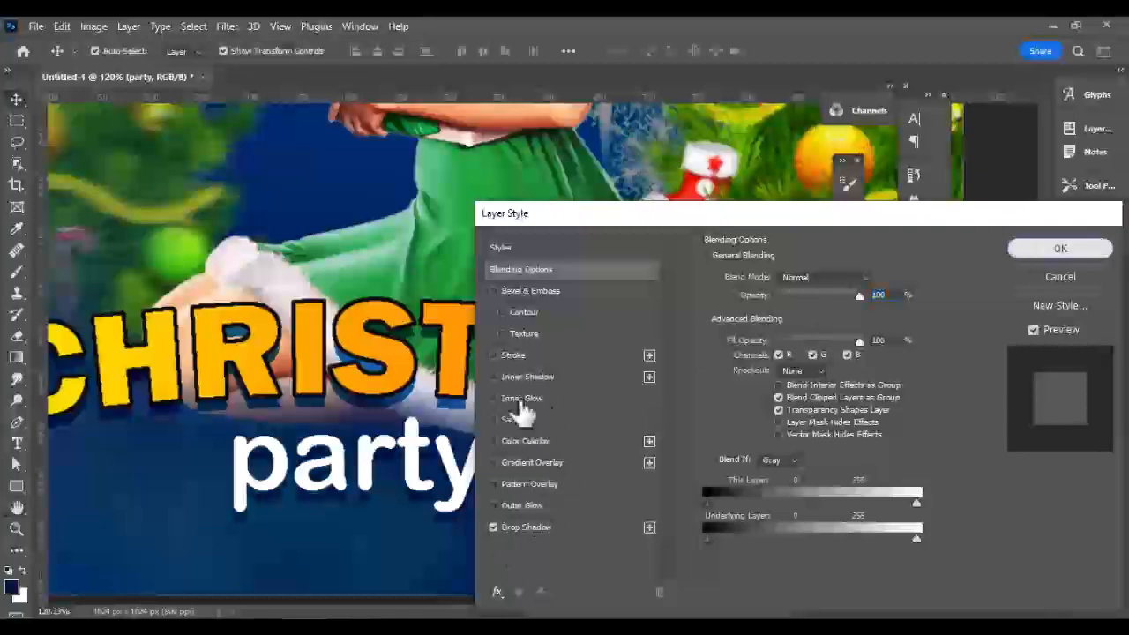
# Step: Change the stroke color of the CHRISTMAS lettering to white and apply the layer style
pyautogui.scroll(-11, 570, 393)
pyautogui.scroll(6, 594, 382)
pyautogui.rightClick(782, 467)
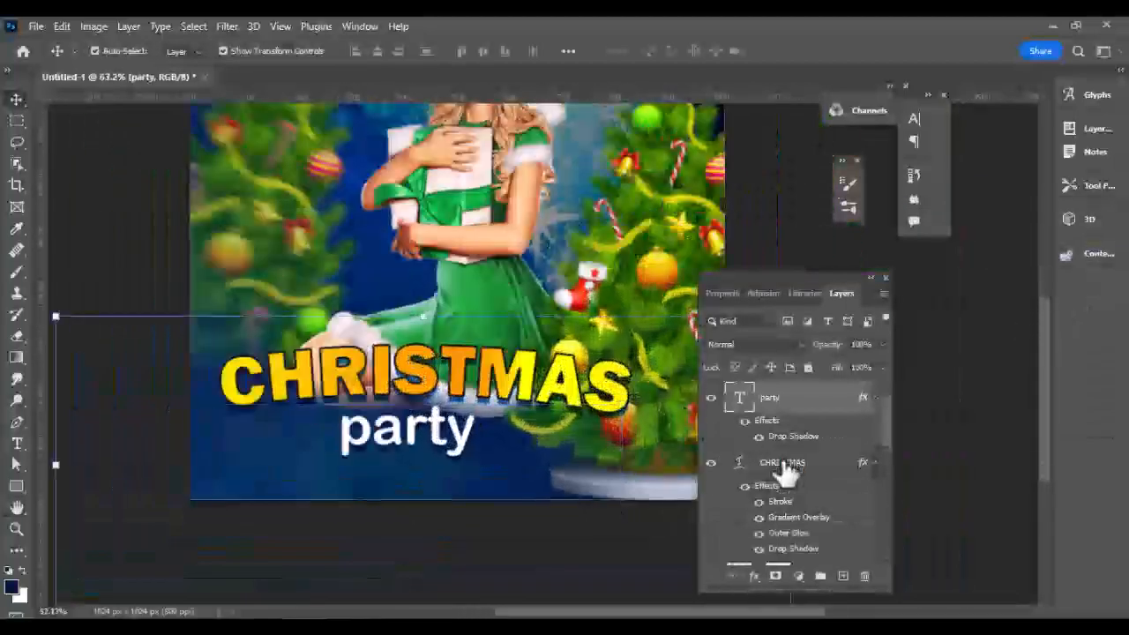
pyautogui.click(830, 42)
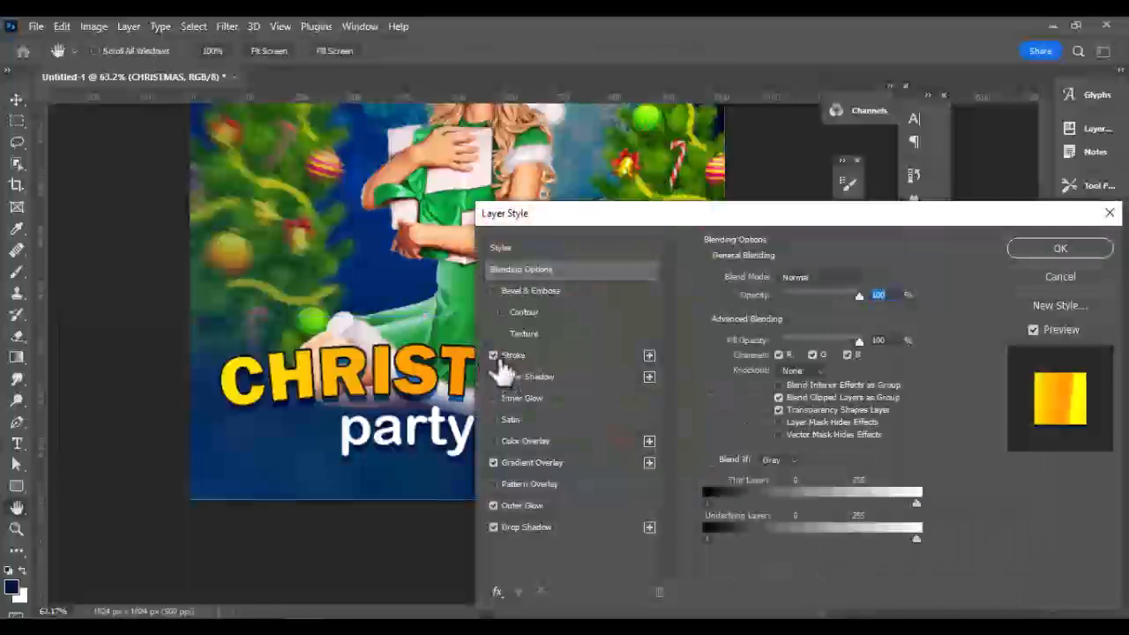
pyautogui.click(505, 357)
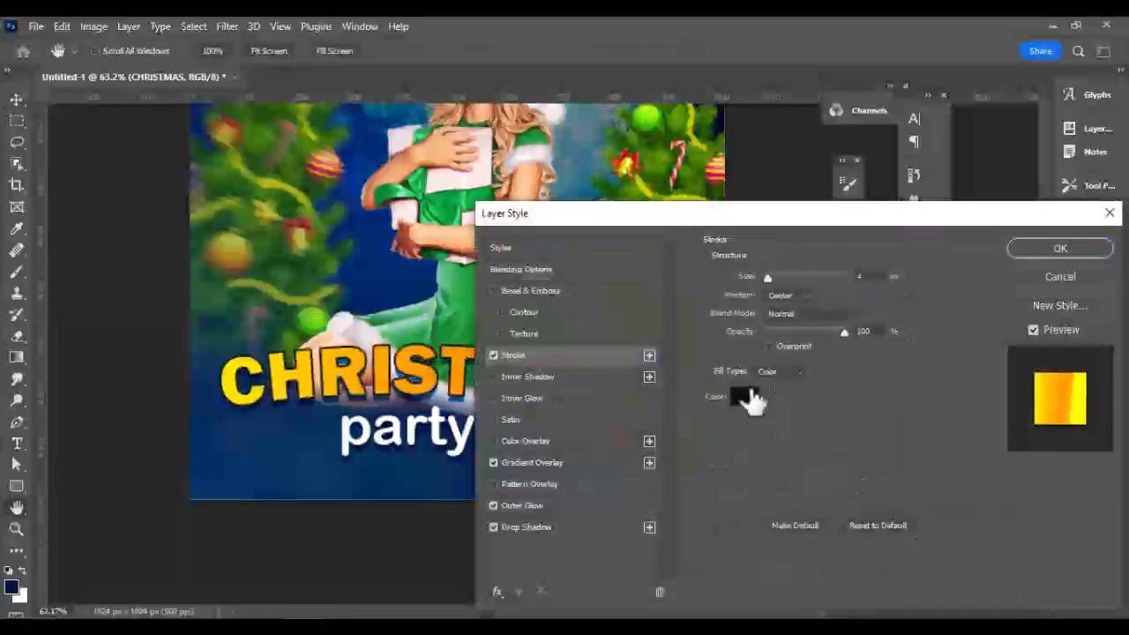
pyautogui.click(749, 397)
pyautogui.click(692, 287)
pyautogui.click(1049, 288)
pyautogui.moveTo(818, 221)
pyautogui.mouseDown()
pyautogui.moveTo(1076, 297)
pyautogui.moveTo(1066, 326)
pyautogui.moveTo(860, 282)
pyautogui.mouseUp()
pyautogui.click(1095, 306)
# Step: Add a white 14 pt Franklin Gothic Heavy text box reading "25 DECEMBER" above the CHRISTMAS lettering
pyautogui.scroll(-8, 458, 363)
pyautogui.scroll(8, 552, 353)
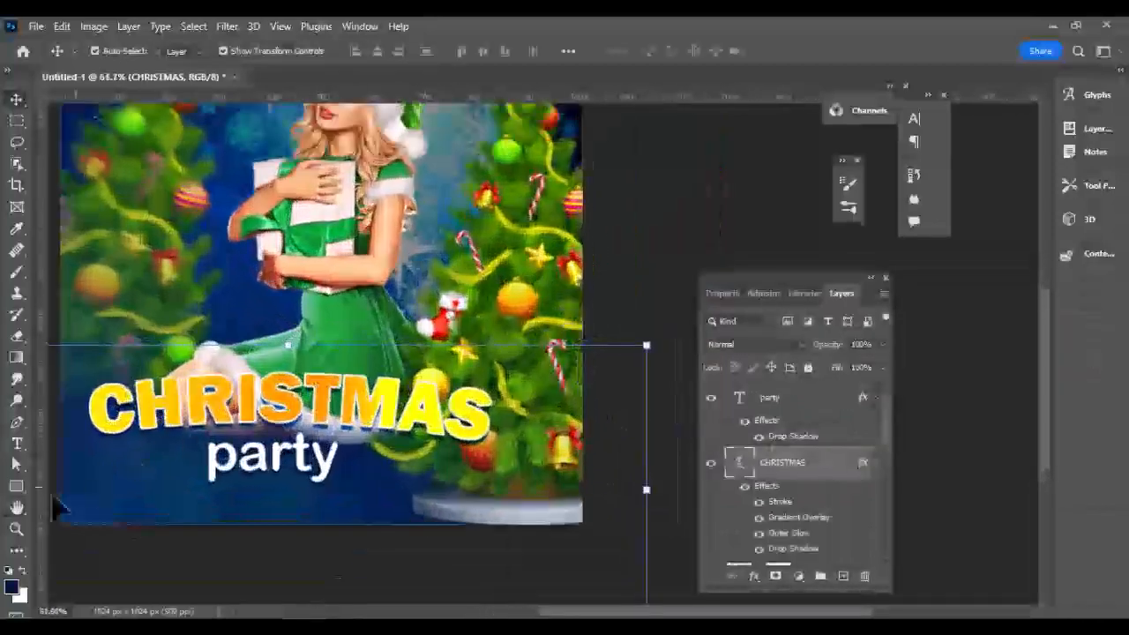
pyautogui.moveTo(90, 281); pyautogui.dragTo(528, 362)
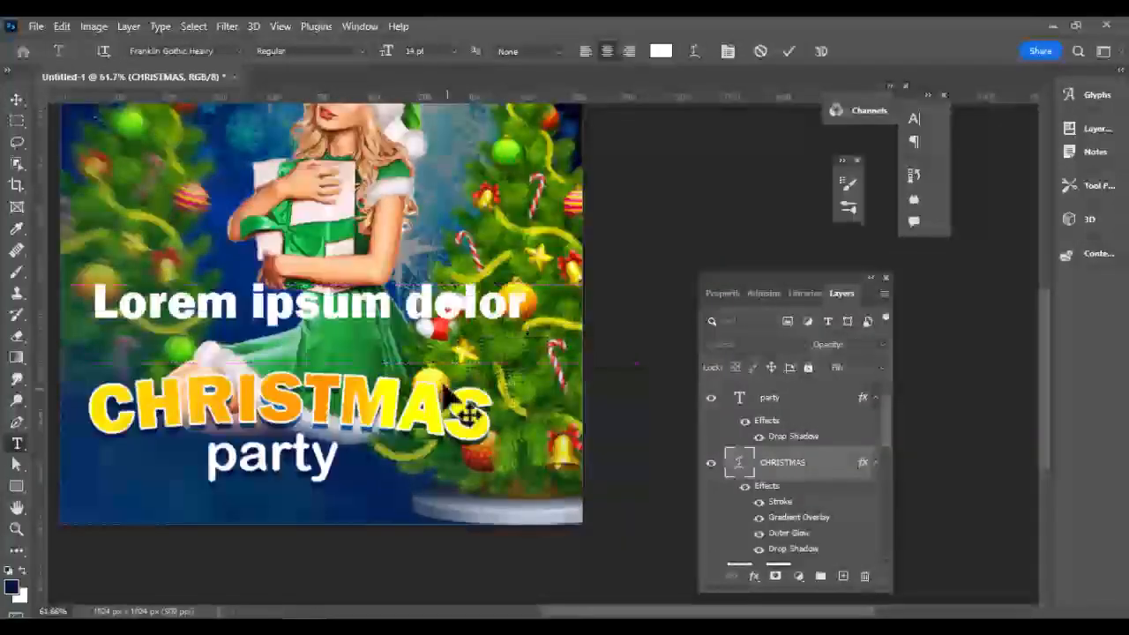
pyautogui.press('BackSpace')
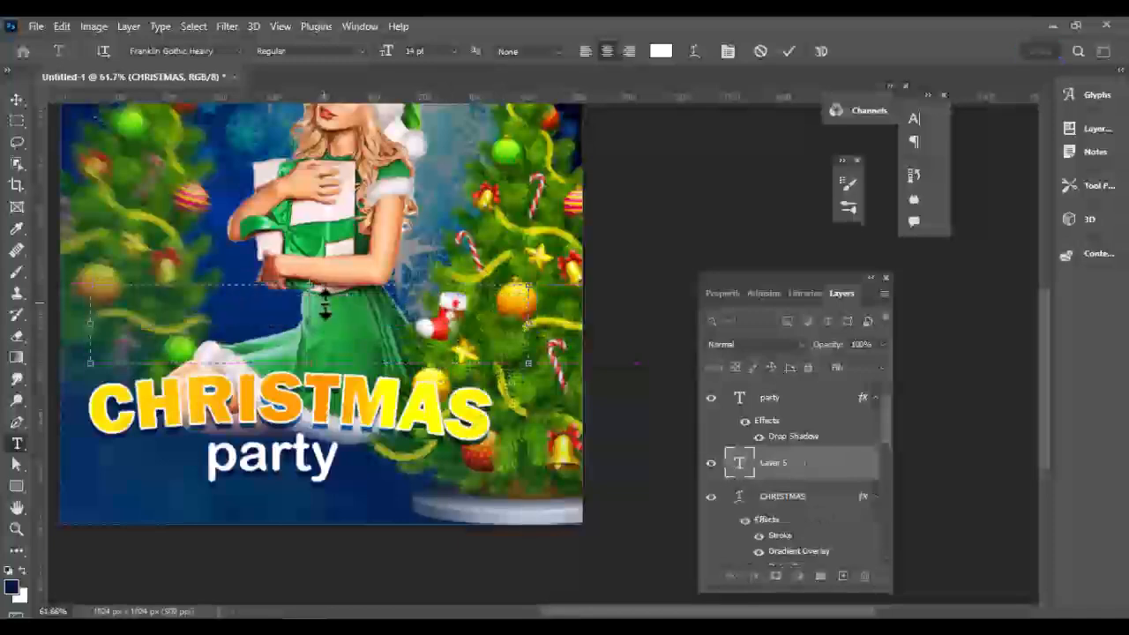
pyautogui.write('Come All')
pyautogui.press('BackSpace')
pyautogui.press('BackSpace')
pyautogui.press('BackSpace')
pyautogui.press('BackSpace')
pyautogui.press('BackSpace')
pyautogui.press('BackSpace')
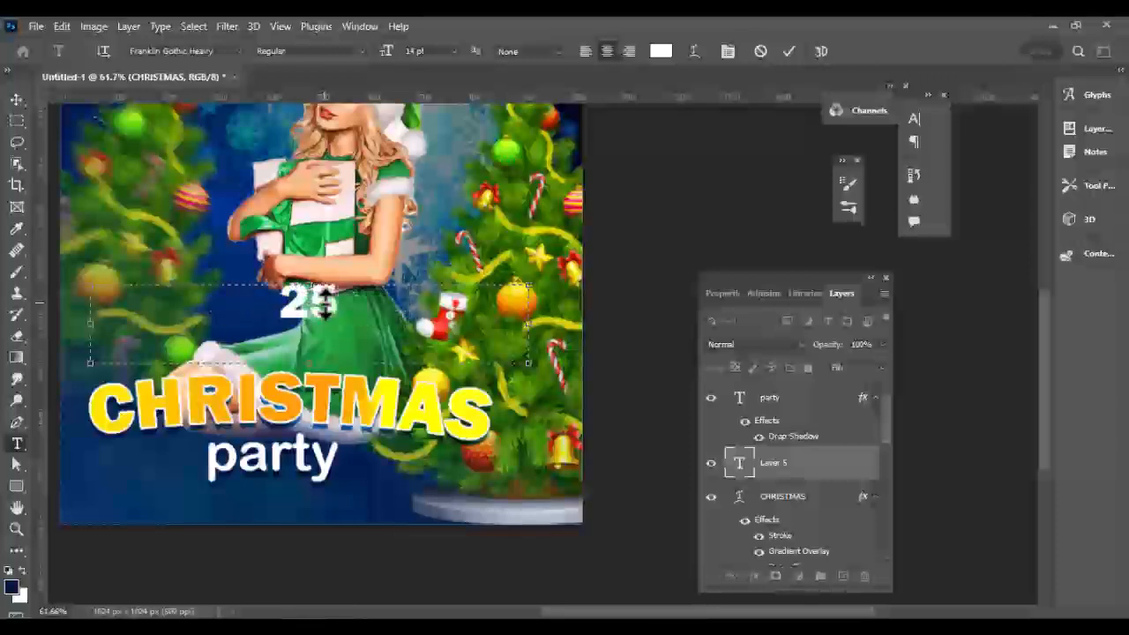
pyautogui.write('25 DECEMBER')
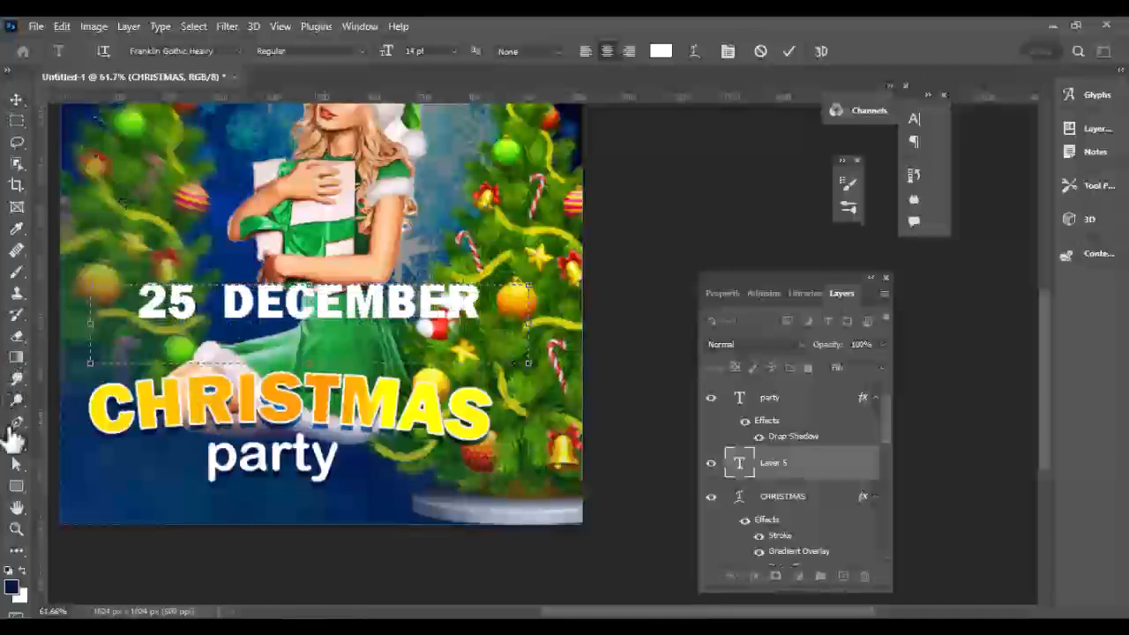
# Step: Change the font of the "25 DECEMBER" text to Lucida Handwriting
pyautogui.tripleClick(185, 305)
pyautogui.click(238, 50)
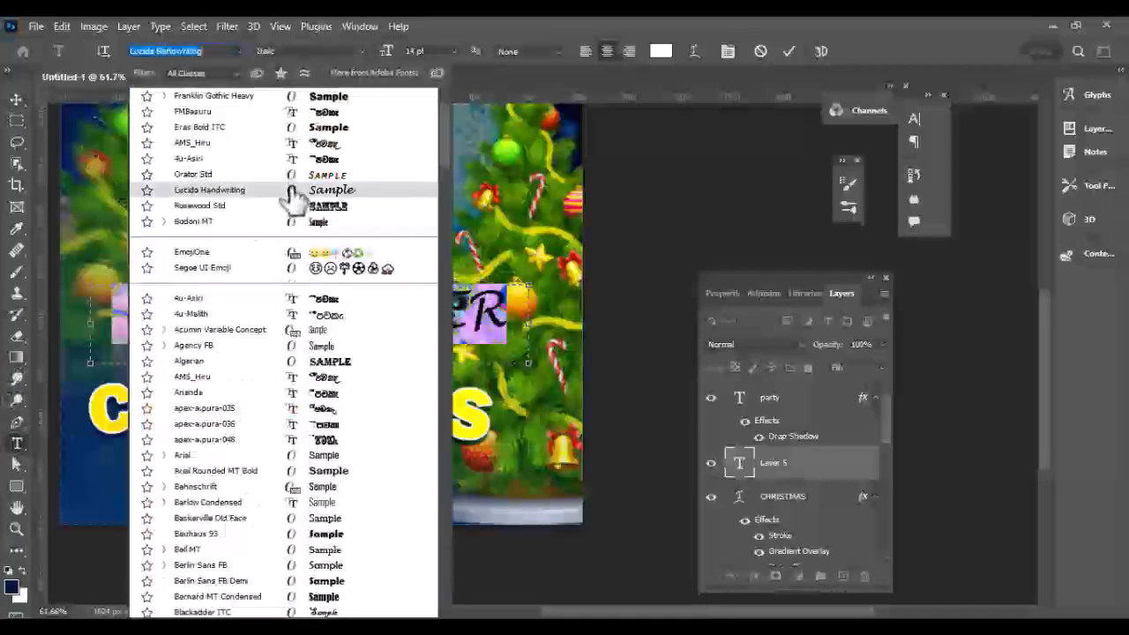
pyautogui.click(287, 187)
# Step: Scale down the "25 DECEMBER" text and position it beneath the "party" text
pyautogui.click(16, 99)
pyautogui.moveTo(309, 285); pyautogui.dragTo(309, 303)
pyautogui.moveTo(307, 314); pyautogui.dragTo(259, 502)
pyautogui.scroll(-5, 260, 503)
pyautogui.moveTo(326, 501); pyautogui.dragTo(359, 498)
pyautogui.scroll(18, 335, 479)
pyautogui.moveTo(353, 515); pyautogui.dragTo(318, 460)
# Step: Add a white 1 pt Arial Rounded MT Bold text box reading "th" below the date
pyautogui.click(19, 446)
pyautogui.moveTo(155, 388); pyautogui.dragTo(99, 406)
pyautogui.click(16, 101)
pyautogui.click(17, 444)
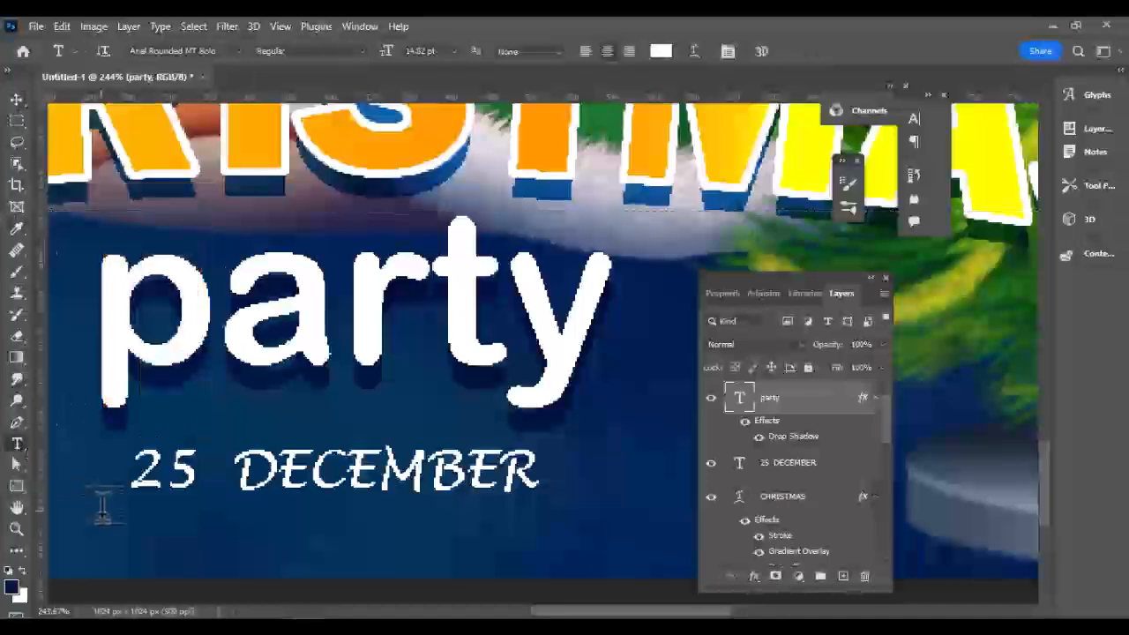
pyautogui.moveTo(302, 570); pyautogui.dragTo(103, 512)
pyautogui.click(453, 50)
pyautogui.click(431, 89)
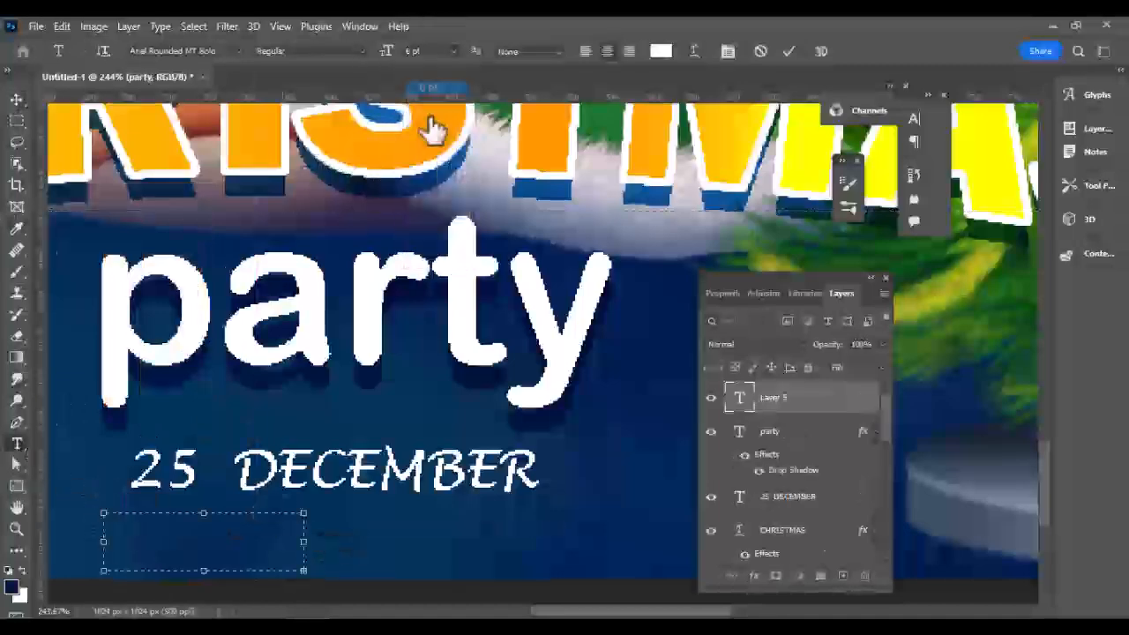
pyautogui.click(412, 51)
pyautogui.press('BackSpace')
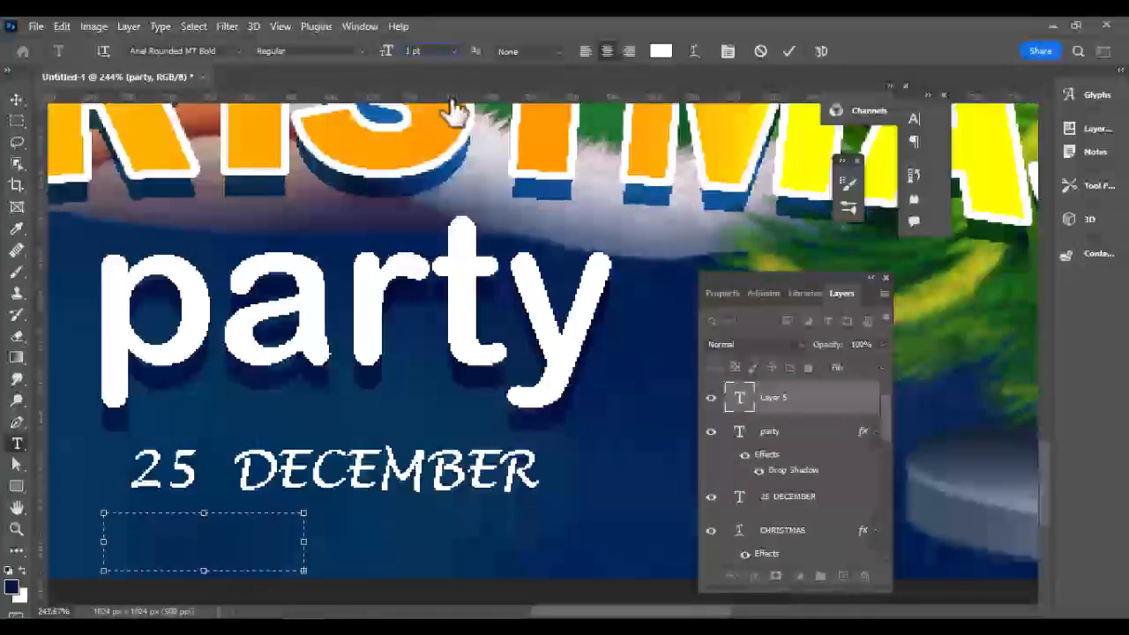
pyautogui.press('Return')
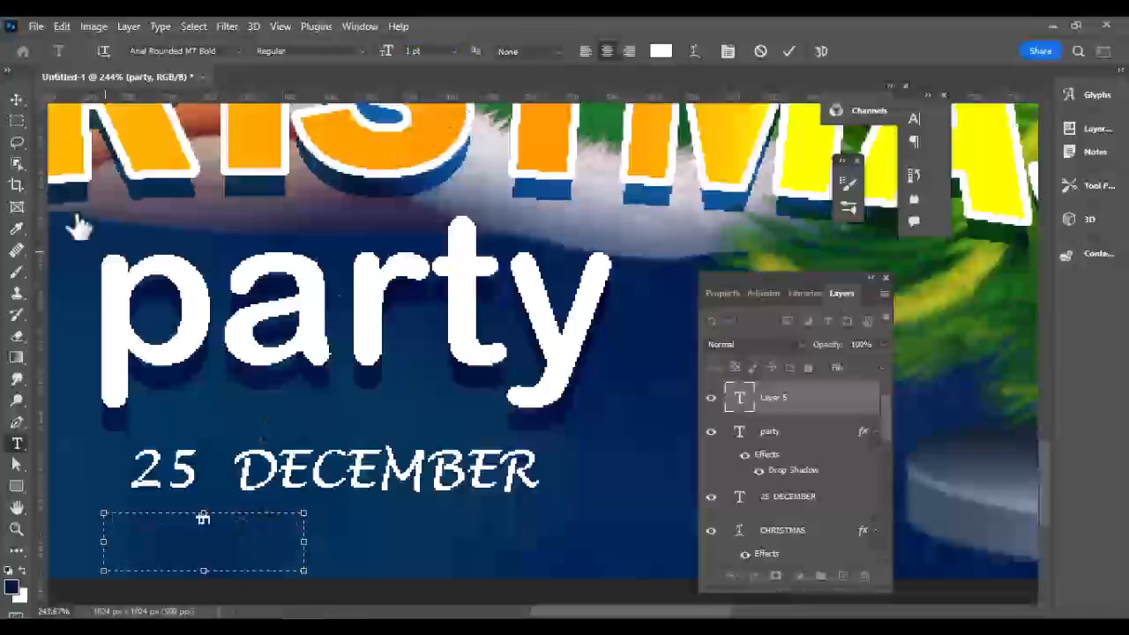
# Step: Widen the "th" text box and place "th" as a superscript between 25 and DECEMBER
pyautogui.click(16, 100)
pyautogui.moveTo(304, 542); pyautogui.dragTo(518, 541)
pyautogui.moveTo(322, 519); pyautogui.dragTo(215, 453)
pyautogui.click(16, 99)
pyautogui.scroll(-9, 269, 344)
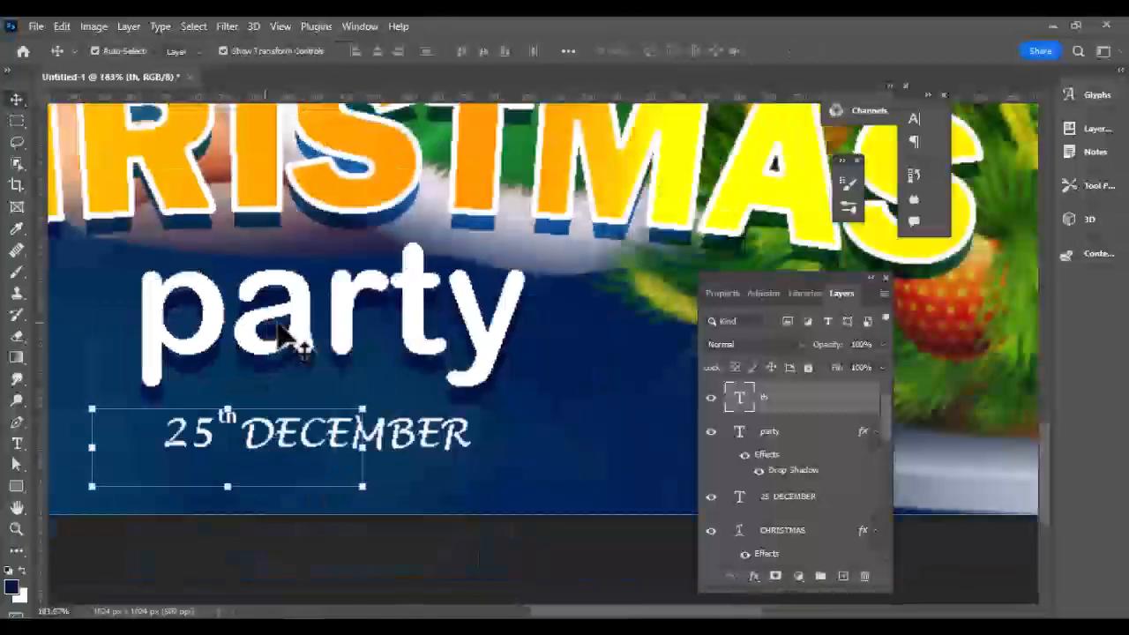
pyautogui.moveTo(1044, 381); pyautogui.dragTo(1044, 399)
pyautogui.moveTo(565, 611); pyautogui.dragTo(592, 610)
pyautogui.click(547, 490)
# Step: Add a white 14 pt Franklin Gothic Heavy text box reading "2023" over the woman, directly above the CHRISTMAS layer
pyautogui.scroll(-3, 547, 490)
pyautogui.moveTo(1044, 381); pyautogui.dragTo(1044, 311)
pyautogui.scroll(7, 298, 436)
pyautogui.scroll(-3, 789, 494)
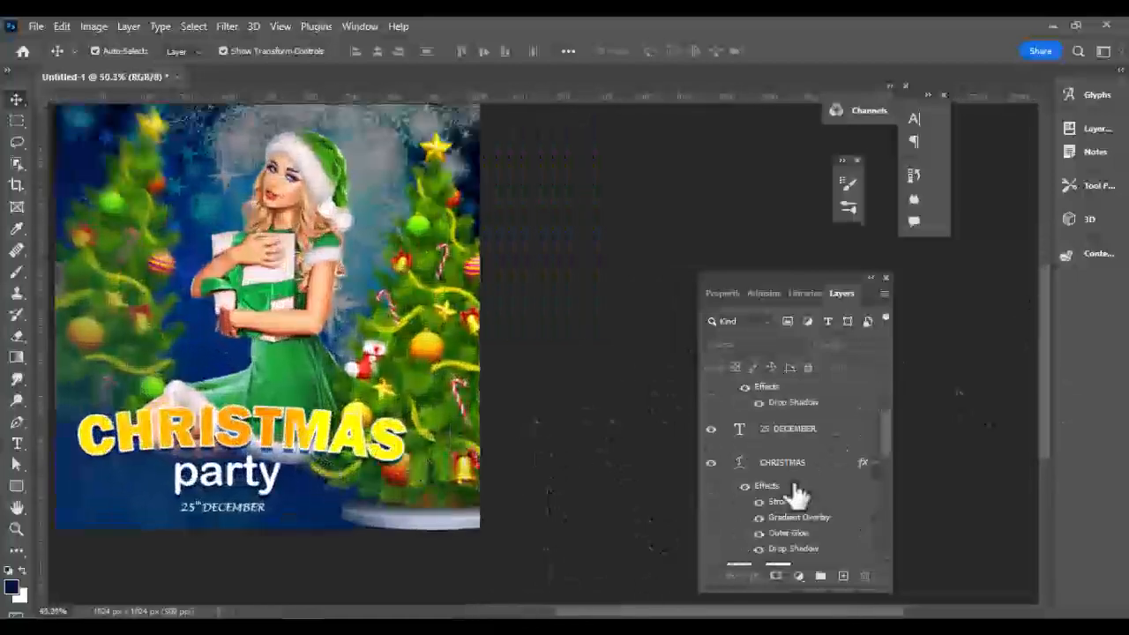
pyautogui.click(792, 464)
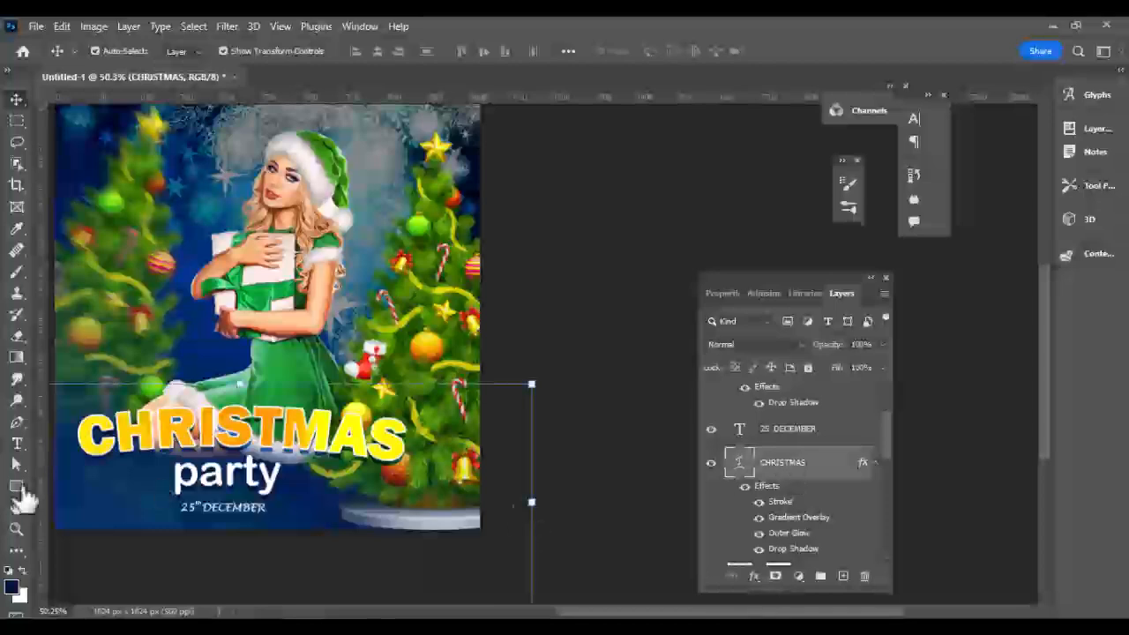
pyautogui.moveTo(91, 215); pyautogui.dragTo(457, 357)
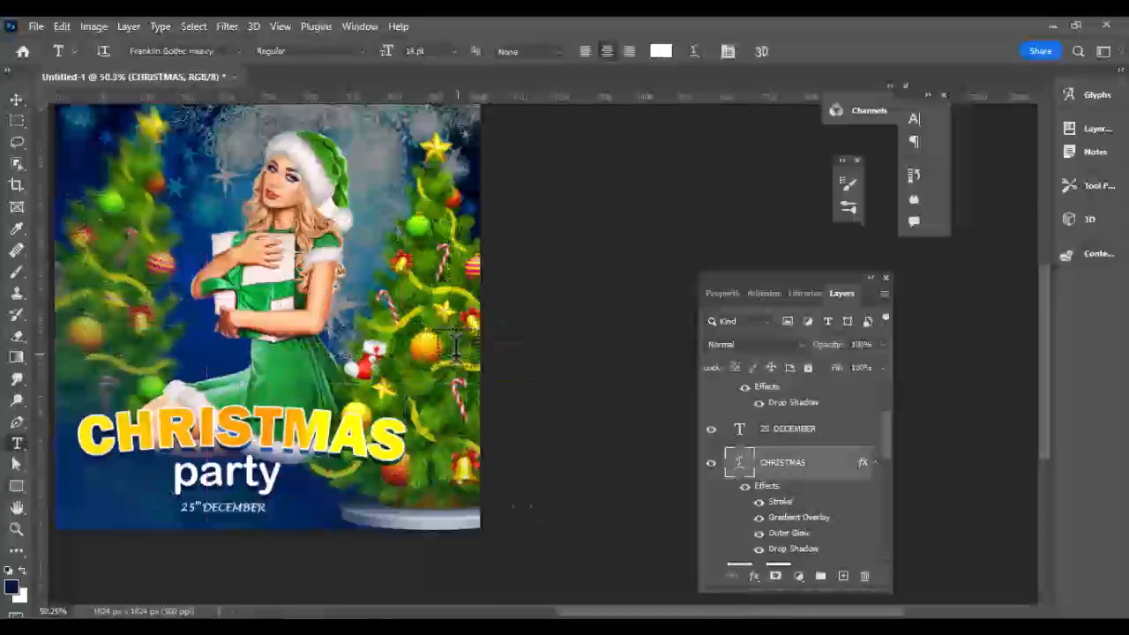
pyautogui.press('BackSpace')
pyautogui.write('2024')
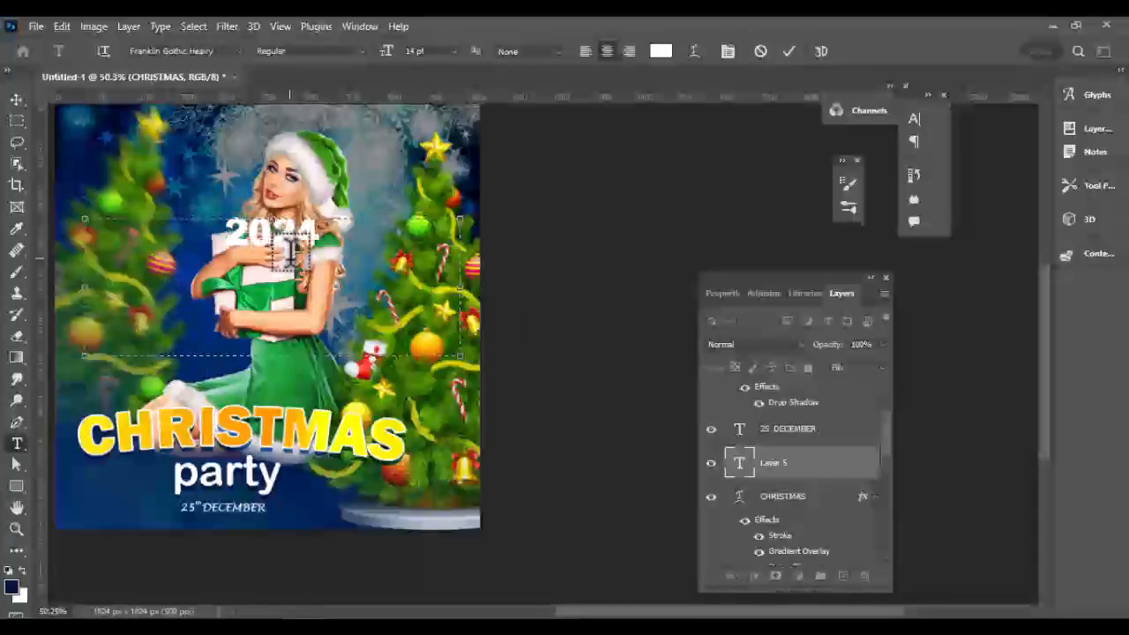
# Step: Increase the font size of the "2023" text and extend its text box downward
pyautogui.click(455, 51)
pyautogui.click(446, 237)
pyautogui.click(15, 98)
pyautogui.scroll(-5, 234, 200)
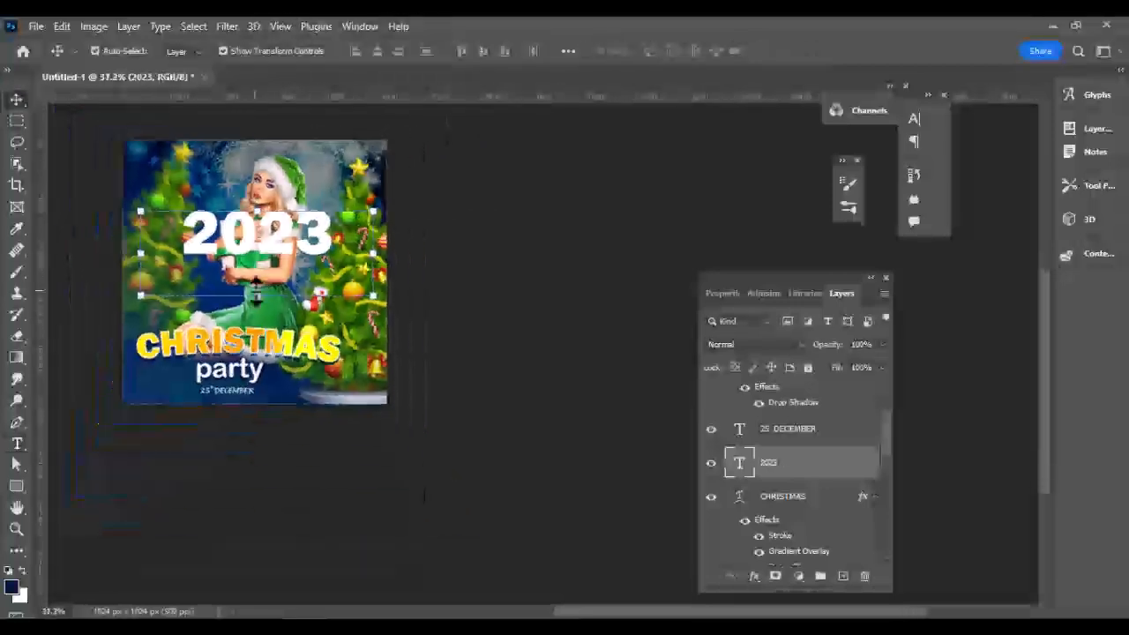
pyautogui.moveTo(257, 297); pyautogui.dragTo(258, 332)
pyautogui.moveTo(272, 276); pyautogui.dragTo(277, 220)
# Step: Move the "2023" text down over the "party" text and scale it to 57.63%
pyautogui.moveTo(427, 216); pyautogui.dragTo(381, 380)
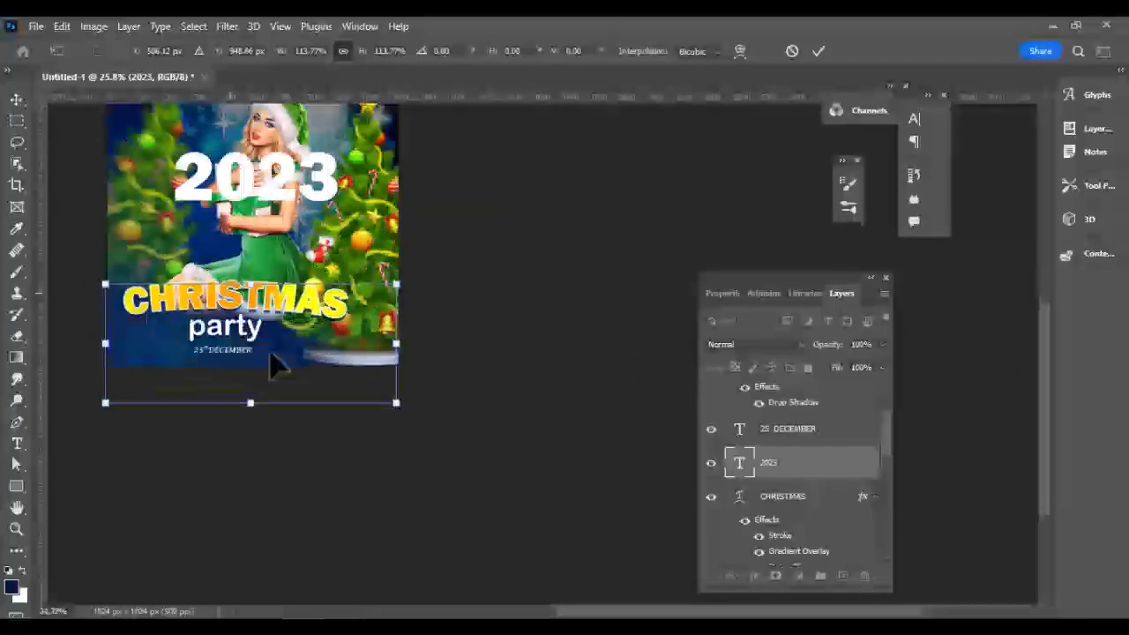
pyautogui.scroll(7, 275, 362)
pyautogui.moveTo(597, 612); pyautogui.dragTo(557, 612)
pyautogui.moveTo(312, 450); pyautogui.dragTo(303, 348)
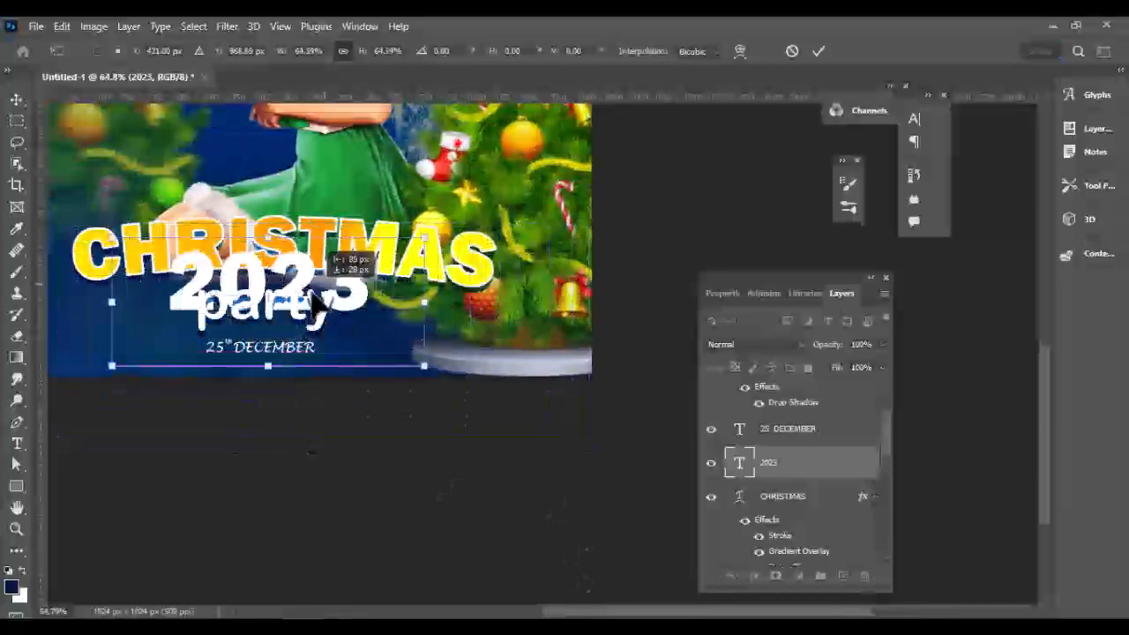
pyautogui.moveTo(309, 305); pyautogui.dragTo(343, 315)
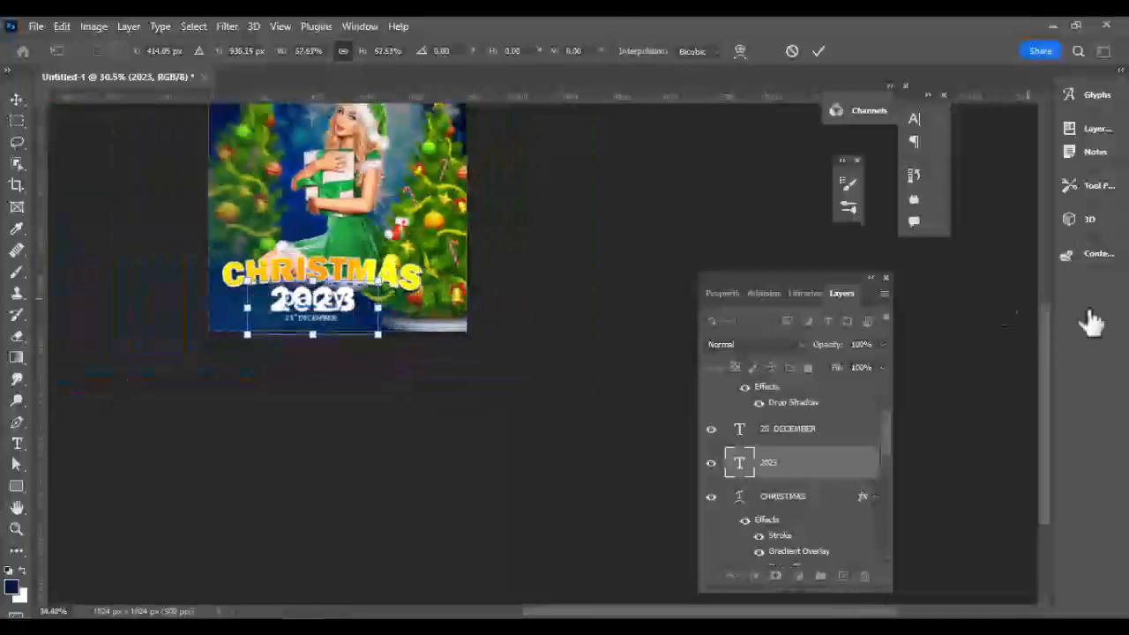
pyautogui.scroll(2, 356, 345)
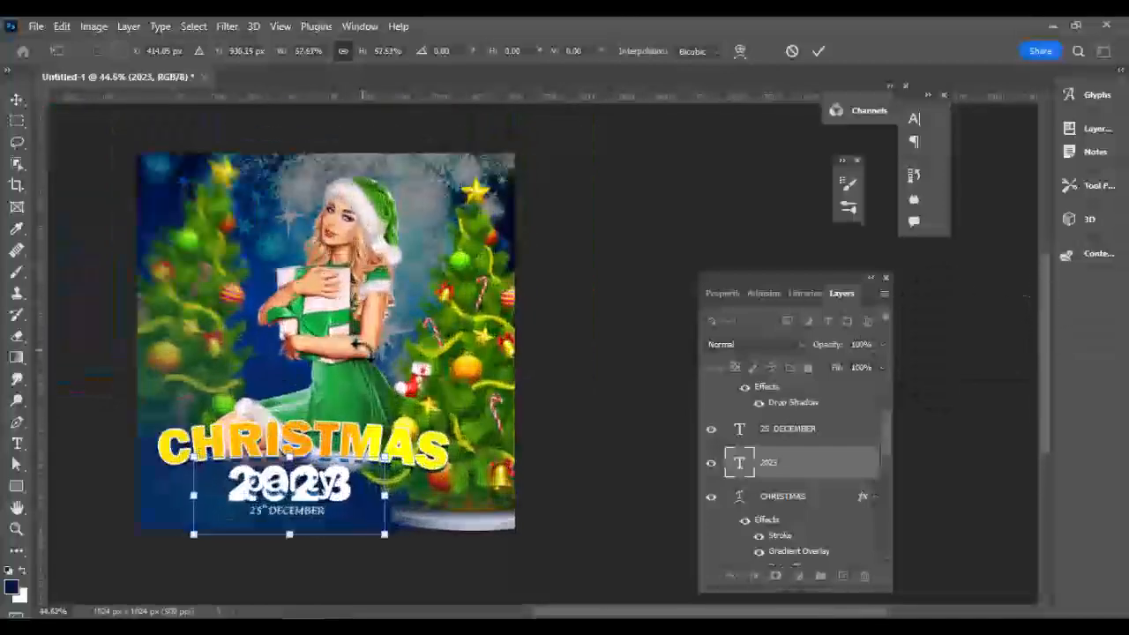
# Step: Nudge CHRISTMAS and "party" upward and place "2023" just above the CHRISTMAS lettering
pyautogui.click(20, 101)
pyautogui.click(372, 311)
pyautogui.scroll(2, 351, 404)
pyautogui.moveTo(342, 451)
pyautogui.mouseDown()
pyautogui.moveTo(339, 425)
pyautogui.moveTo(352, 421)
pyautogui.moveTo(351, 437)
pyautogui.mouseUp()
pyautogui.moveTo(351, 323); pyautogui.dragTo(352, 309)
pyautogui.scroll(-1, 351, 300)
pyautogui.click(615, 421)
pyautogui.scroll(8, 250, 494)
pyautogui.moveTo(298, 447); pyautogui.dragTo(298, 385)
pyautogui.moveTo(313, 492); pyautogui.dragTo(314, 282)
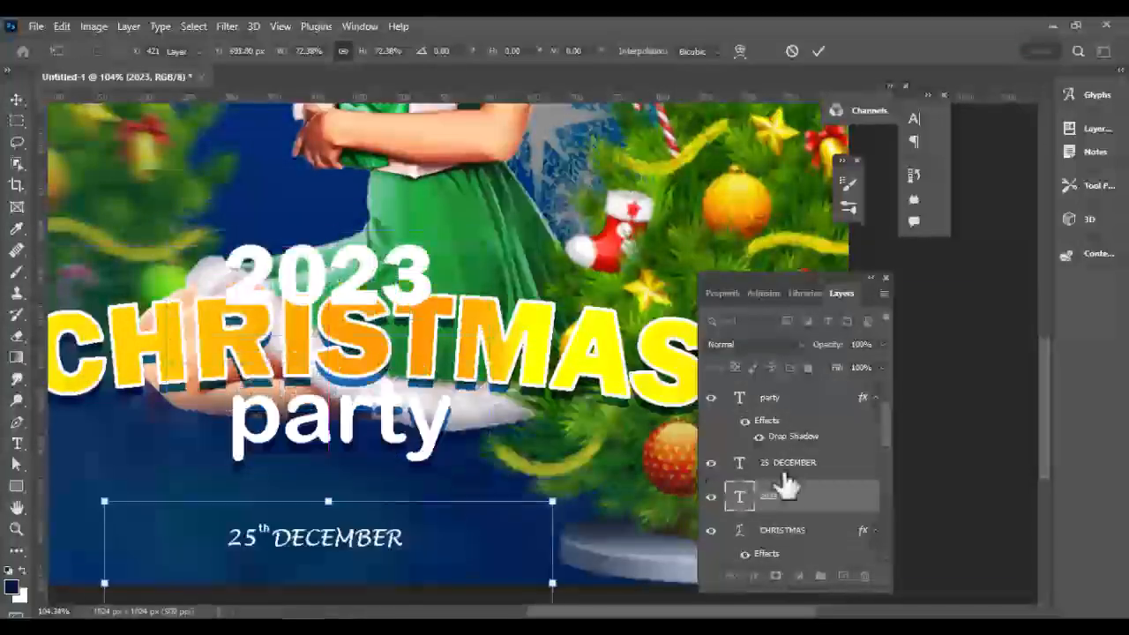
# Step: Group the "th" and "25 DECEMBER" layers and move the group up beneath the "party" text
pyautogui.click(784, 473)
pyautogui.scroll(1, 782, 476)
pyautogui.moveTo(773, 402); pyautogui.dragTo(775, 469)
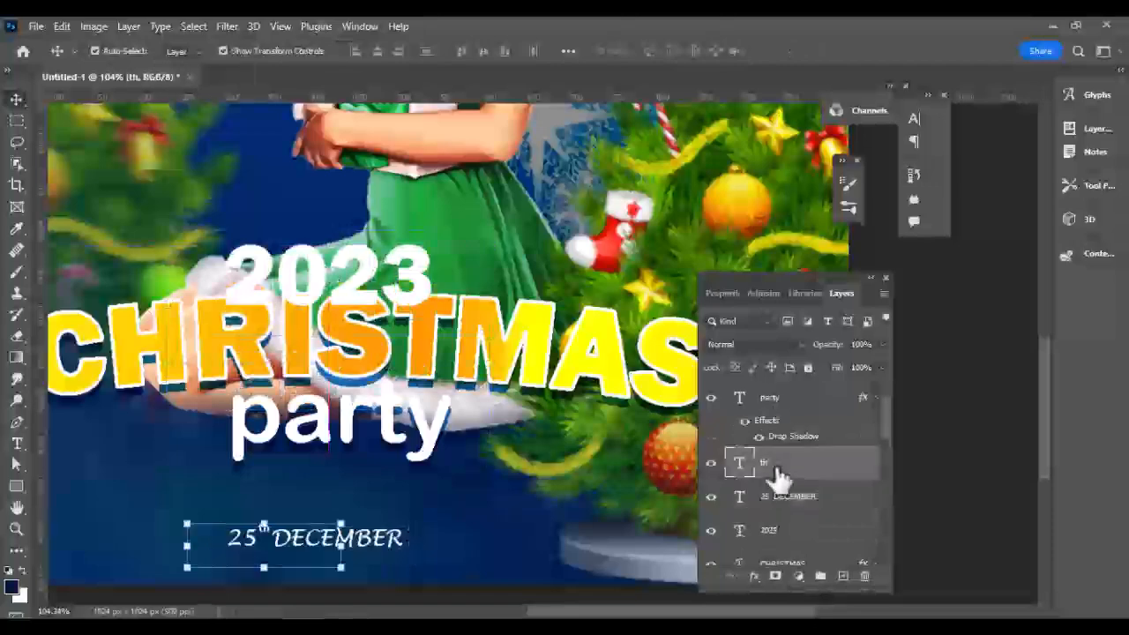
pyautogui.keyDown('shift'); pyautogui.click(776, 500); pyautogui.keyUp('shift')
pyautogui.hotkey('ctrl', 'g')
pyautogui.hotkey('ctrl', 't')
pyautogui.moveTo(323, 550); pyautogui.dragTo(335, 490)
pyautogui.scroll(-4, 335, 489)
pyautogui.press('Return')
# Step: Try different arrangements of "2023" and "party" around the date beneath the CHRISTMAS lettering
pyautogui.moveTo(338, 344); pyautogui.dragTo(210, 456)
pyautogui.moveTo(336, 456); pyautogui.dragTo(396, 481)
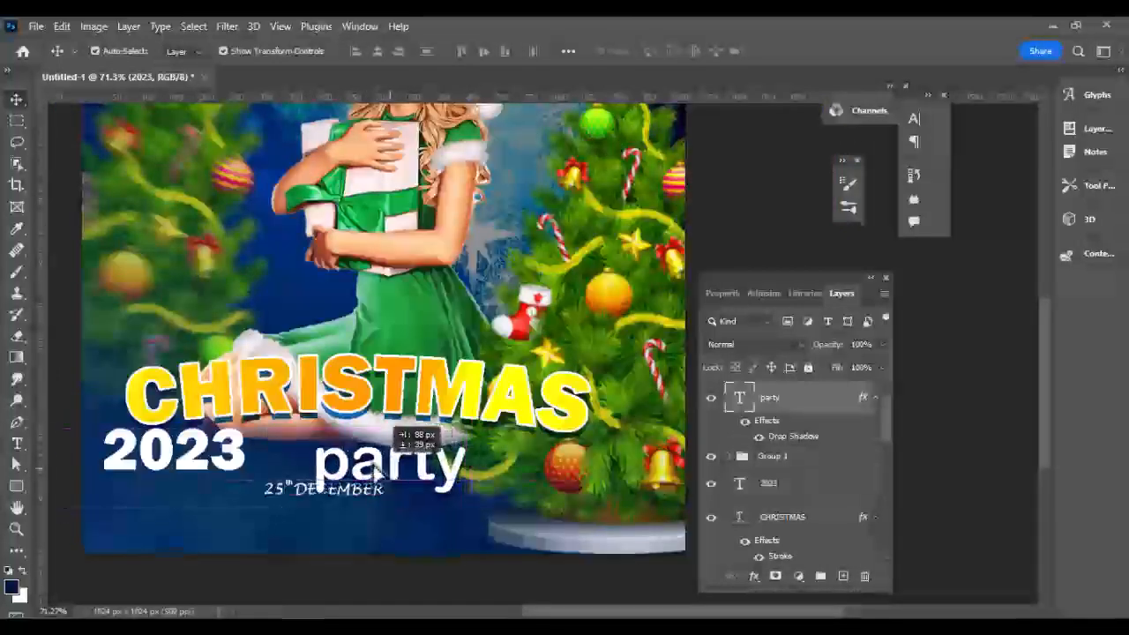
pyautogui.moveTo(216, 461); pyautogui.dragTo(357, 457)
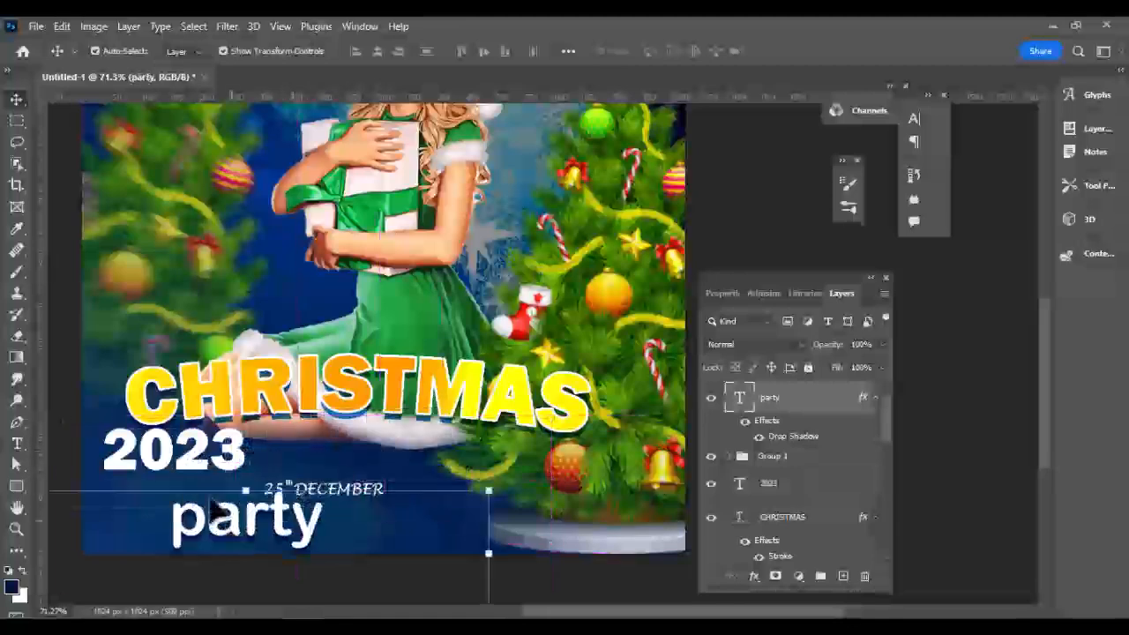
pyautogui.moveTo(99, 465); pyautogui.dragTo(288, 465)
pyautogui.moveTo(401, 458); pyautogui.dragTo(400, 535)
# Step: Move "party" above the left part of CHRISTMAS and fit "2023" between CHRISTMAS and the date, scaled to 76.71%
pyautogui.moveTo(229, 524); pyautogui.dragTo(201, 278)
pyautogui.moveTo(431, 530); pyautogui.dragTo(322, 464)
pyautogui.moveTo(336, 514)
pyautogui.mouseDown()
pyautogui.moveTo(345, 471)
pyautogui.moveTo(344, 516)
pyautogui.moveTo(330, 537)
pyautogui.moveTo(330, 527)
pyautogui.mouseUp()
pyautogui.scroll(-3, 351, 467)
pyautogui.scroll(2, 530, 371)
pyautogui.moveTo(536, 613); pyautogui.dragTo(514, 614)
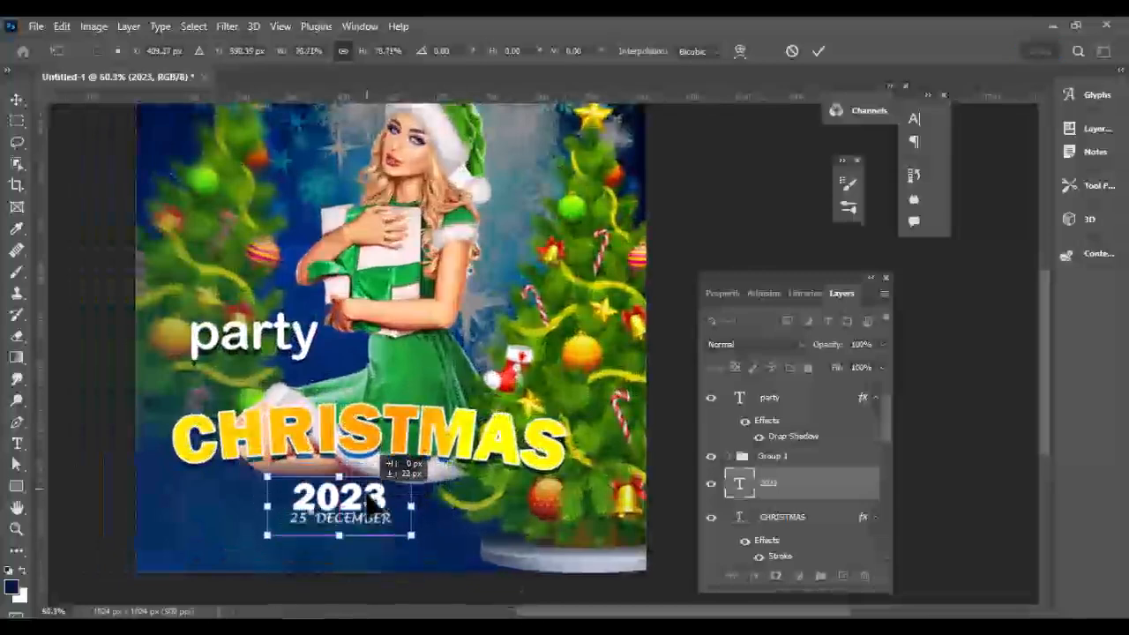
pyautogui.scroll(3, 371, 503)
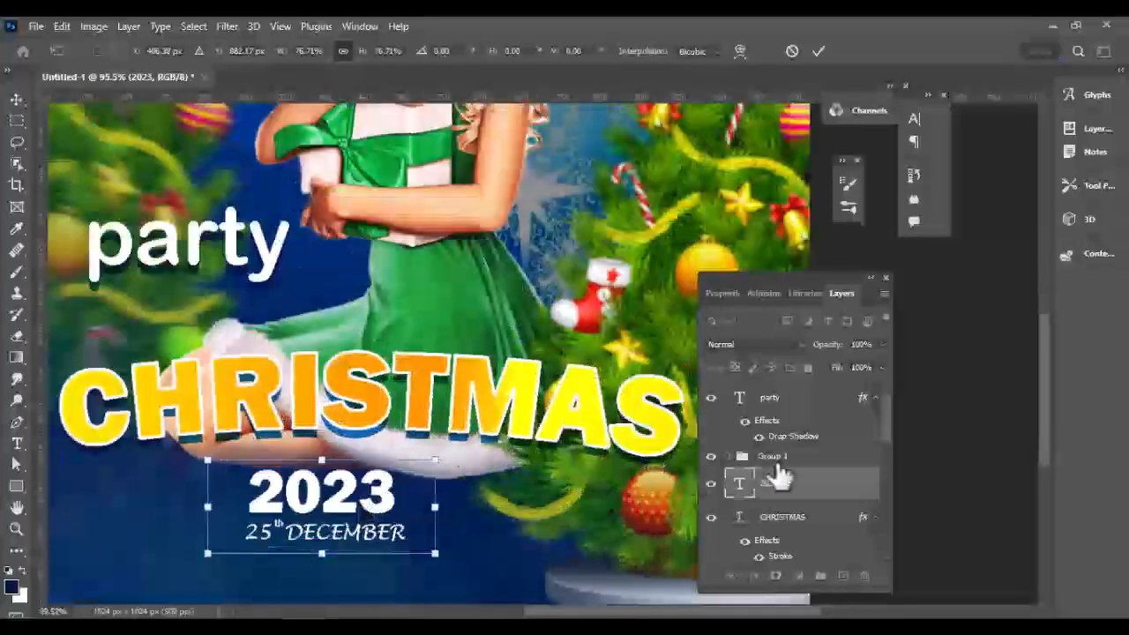
# Step: Enlarge "2023" together with the date group and fit both between CHRISTMAS and the poster's lower edge
pyautogui.click(759, 460)
pyautogui.keyDown('ctrl'); pyautogui.click(765, 485); pyautogui.keyUp('ctrl')
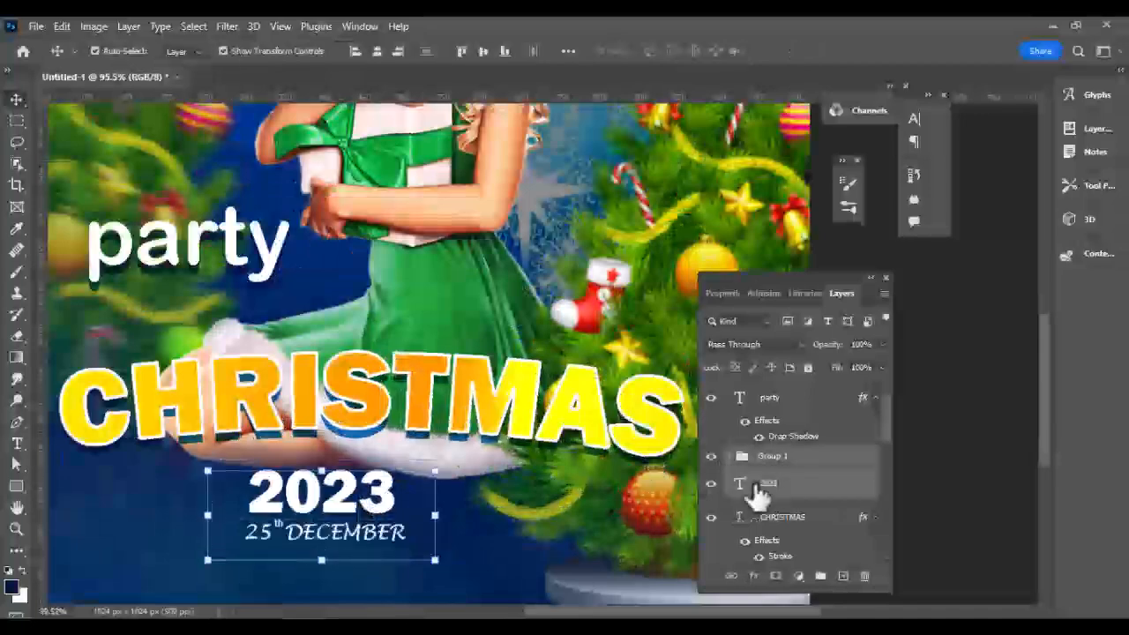
pyautogui.scroll(-3, 405, 457)
pyautogui.moveTo(360, 514); pyautogui.dragTo(361, 527)
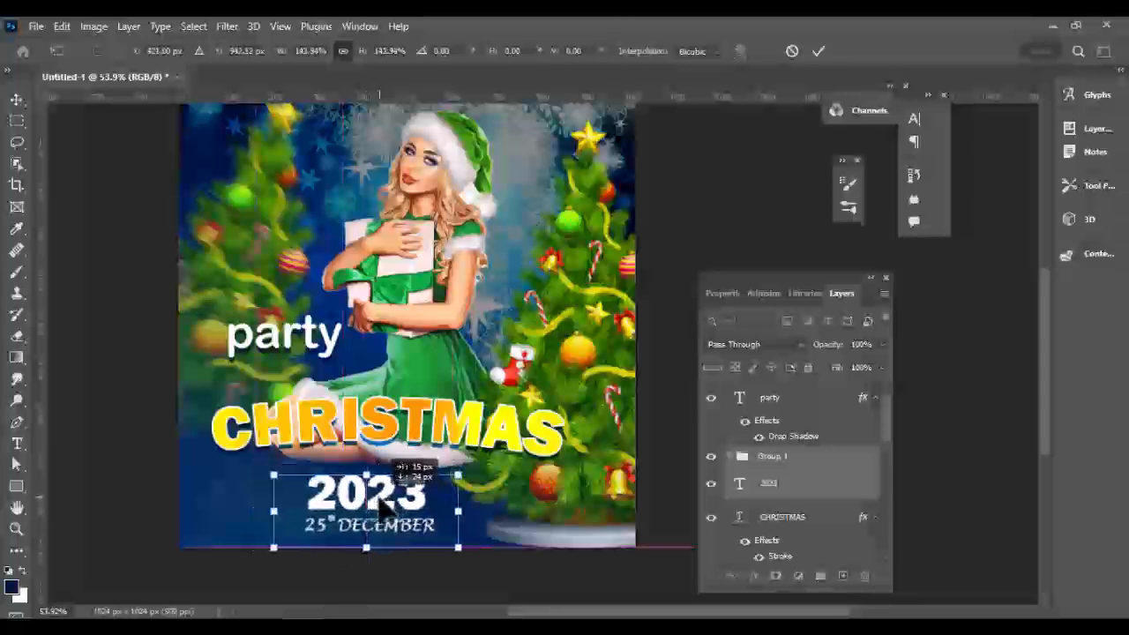
pyautogui.moveTo(378, 482); pyautogui.dragTo(376, 482)
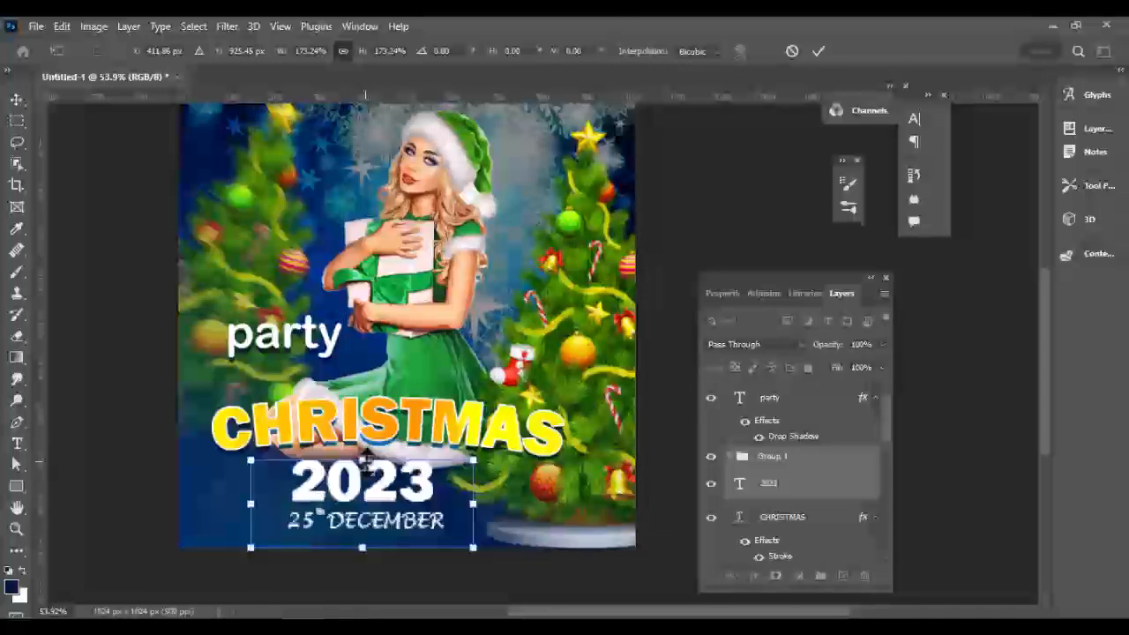
pyautogui.click(16, 103)
pyautogui.moveTo(363, 463); pyautogui.dragTo(363, 472)
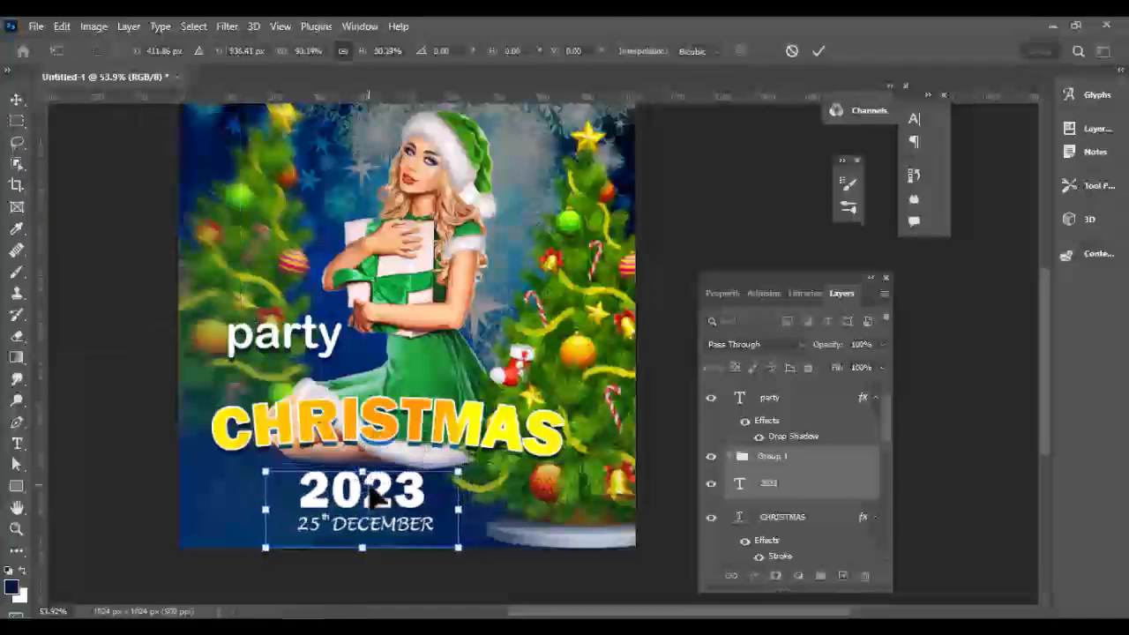
pyautogui.click(16, 103)
# Step: Scale the CHRISTMAS lettering down to about 76% and place it just above "2023"
pyautogui.click(381, 431)
pyautogui.scroll(-2, 548, 463)
pyautogui.moveTo(675, 495); pyautogui.dragTo(549, 494)
pyautogui.moveTo(425, 459); pyautogui.dragTo(452, 456)
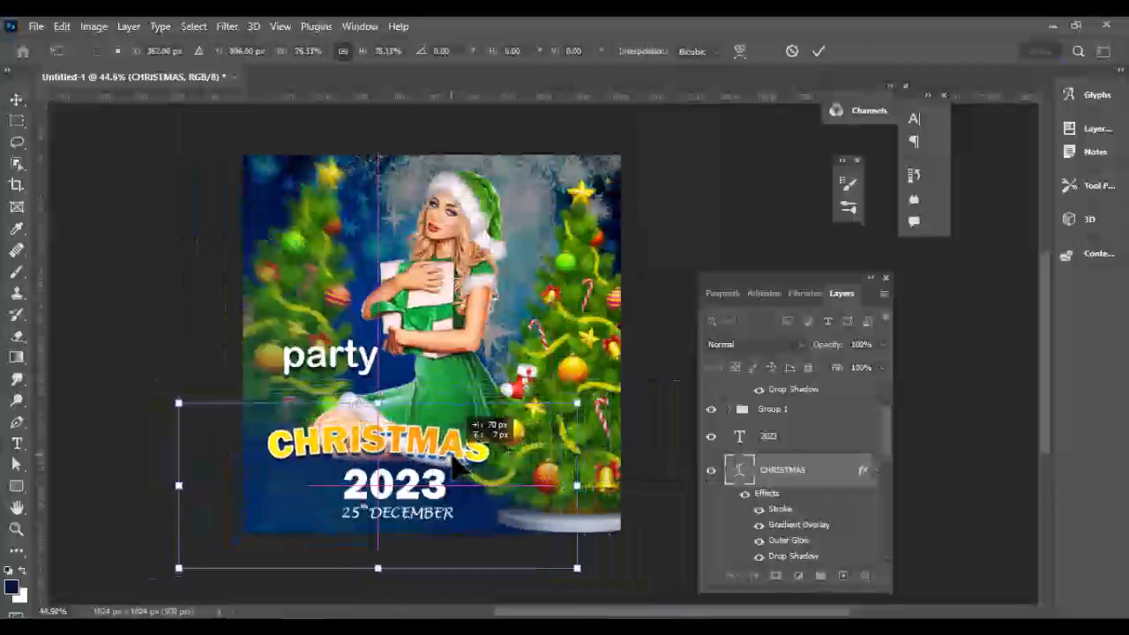
# Step: Move "2023" and the date group so they are centred beneath the CHRISTMAS lettering
pyautogui.click(754, 440)
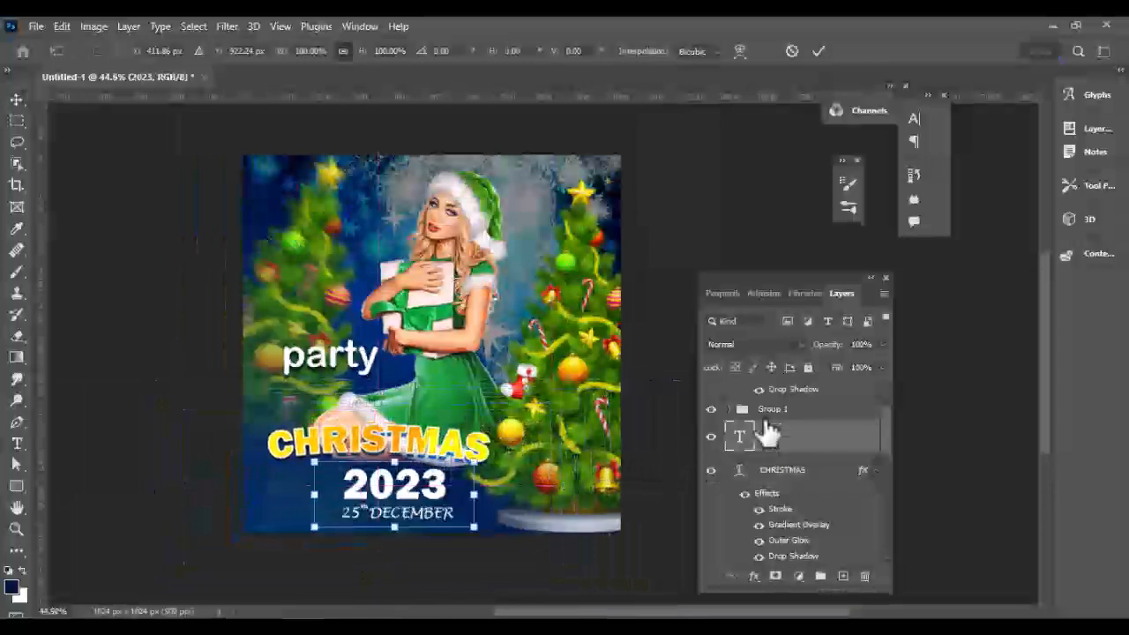
pyautogui.keyDown('ctrl'); pyautogui.click(769, 416); pyautogui.keyUp('ctrl')
pyautogui.hotkey('ctrl', 't')
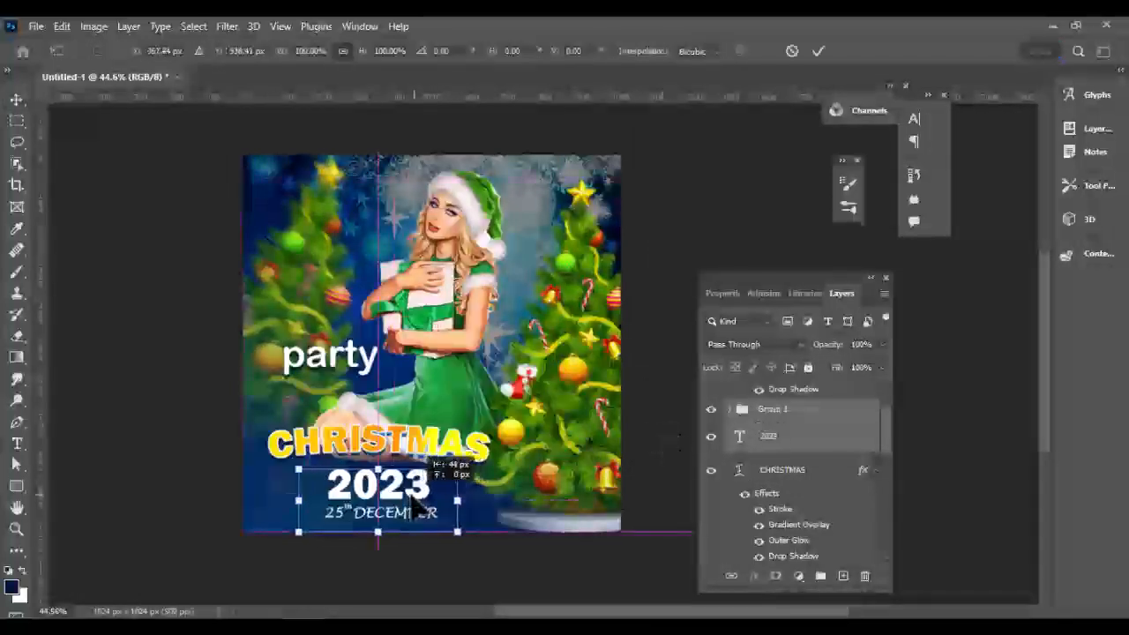
pyautogui.click(15, 99)
# Step: Scale "party" down to 50% and place it between CHRISTMAS and "2023"
pyautogui.scroll(7, 346, 433)
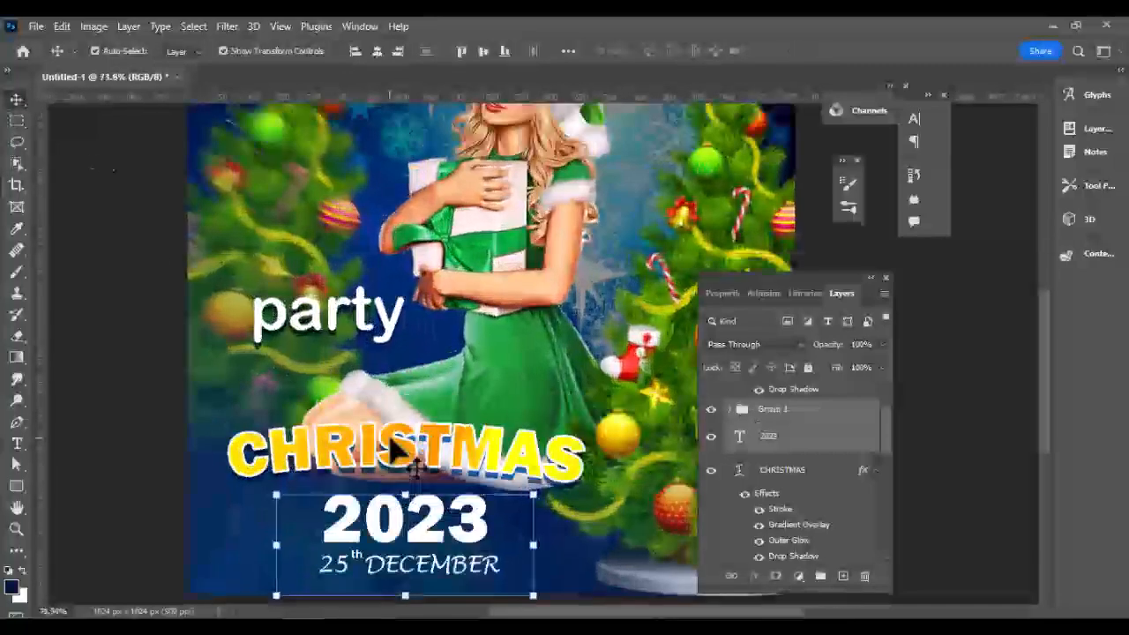
pyautogui.scroll(-3, 422, 483)
pyautogui.moveTo(378, 318); pyautogui.dragTo(500, 503)
pyautogui.hotkey('ctrl', 't')
pyautogui.moveTo(495, 602); pyautogui.dragTo(424, 465)
pyautogui.scroll(4, 410, 472)
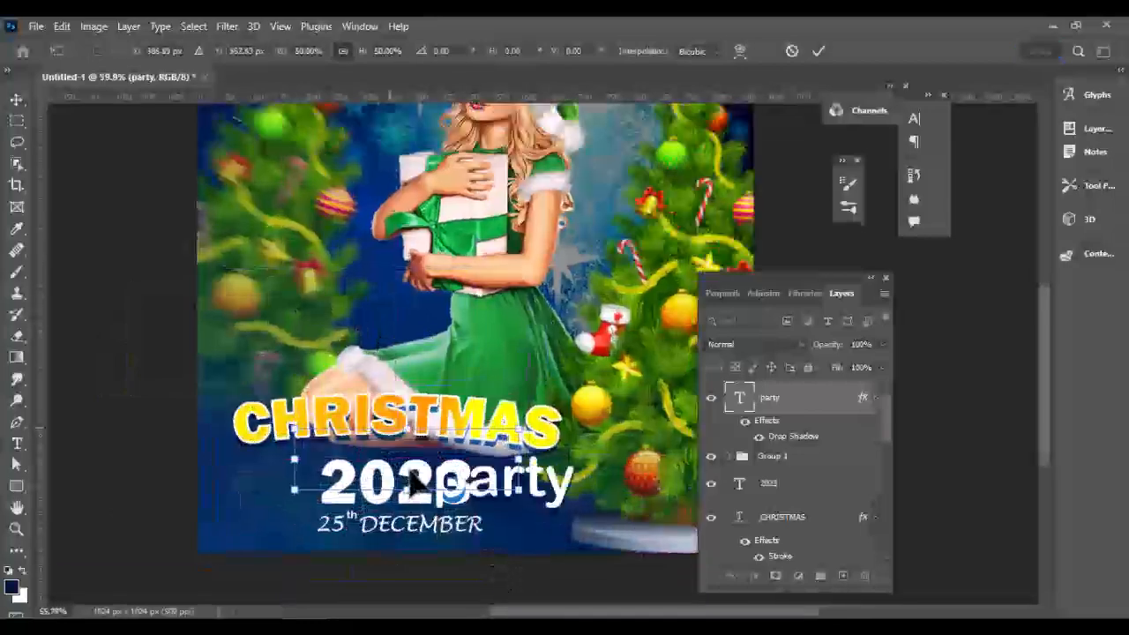
pyautogui.press('Return')
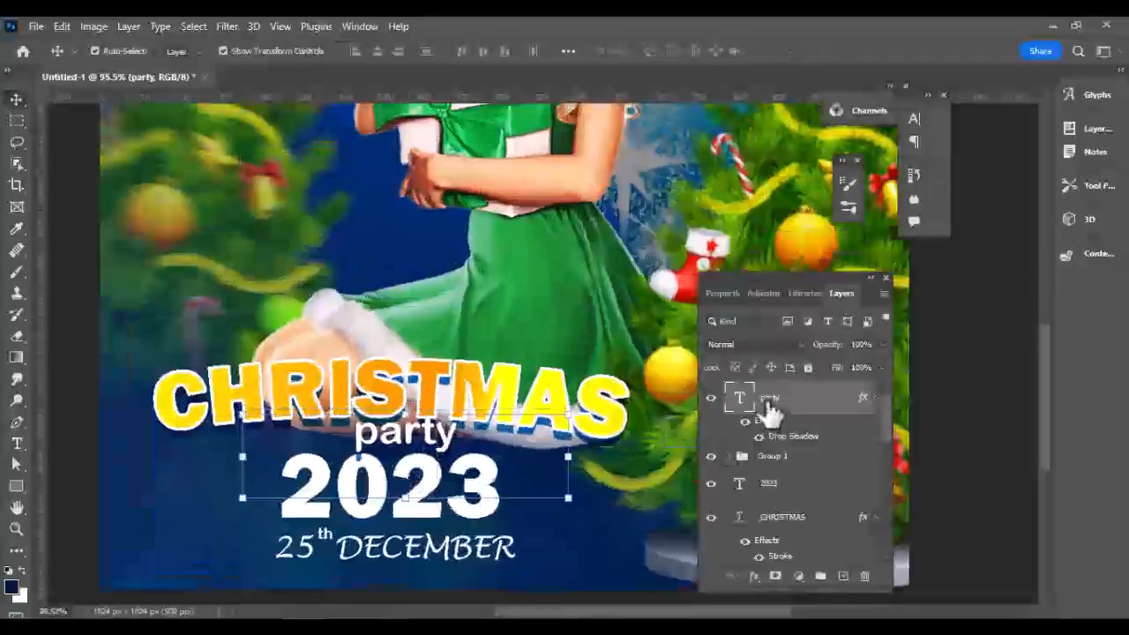
# Step: Tuck "party" up against the lower edge of CHRISTMAS and undo the accidental gradient layer move
pyautogui.scroll(3, 452, 442)
pyautogui.moveTo(331, 382); pyautogui.dragTo(302, 352)
pyautogui.moveTo(386, 450); pyautogui.dragTo(375, 428)
pyautogui.scroll(-3, 341, 426)
pyautogui.scroll(-5, 375, 428)
pyautogui.scroll(2, 460, 398)
pyautogui.click(590, 339)
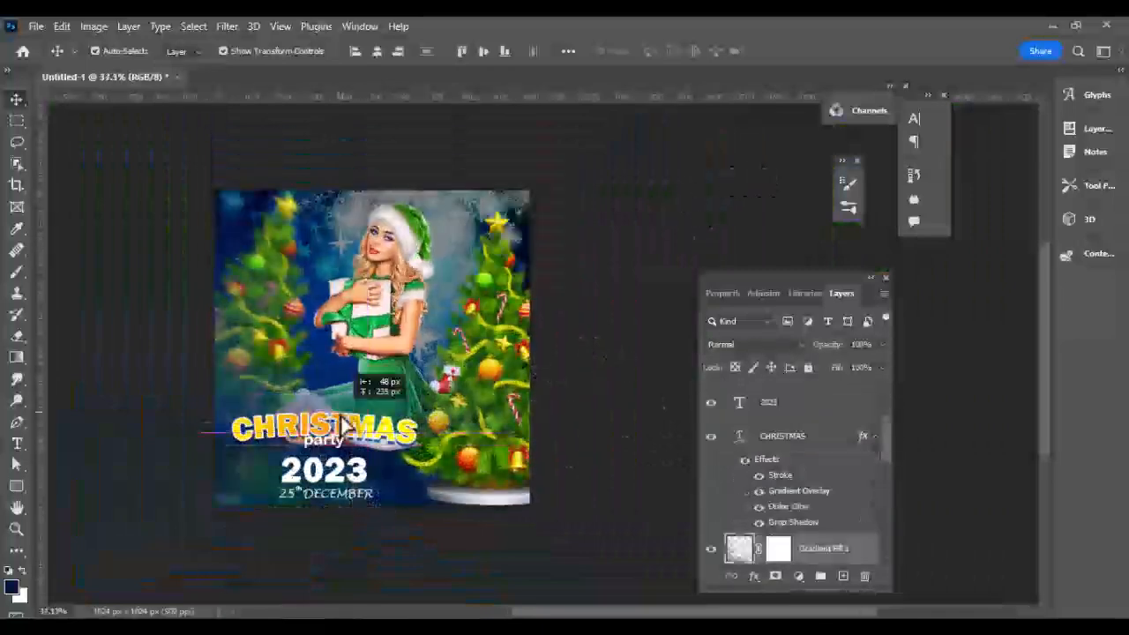
pyautogui.hotkey('ctrl', 'z')
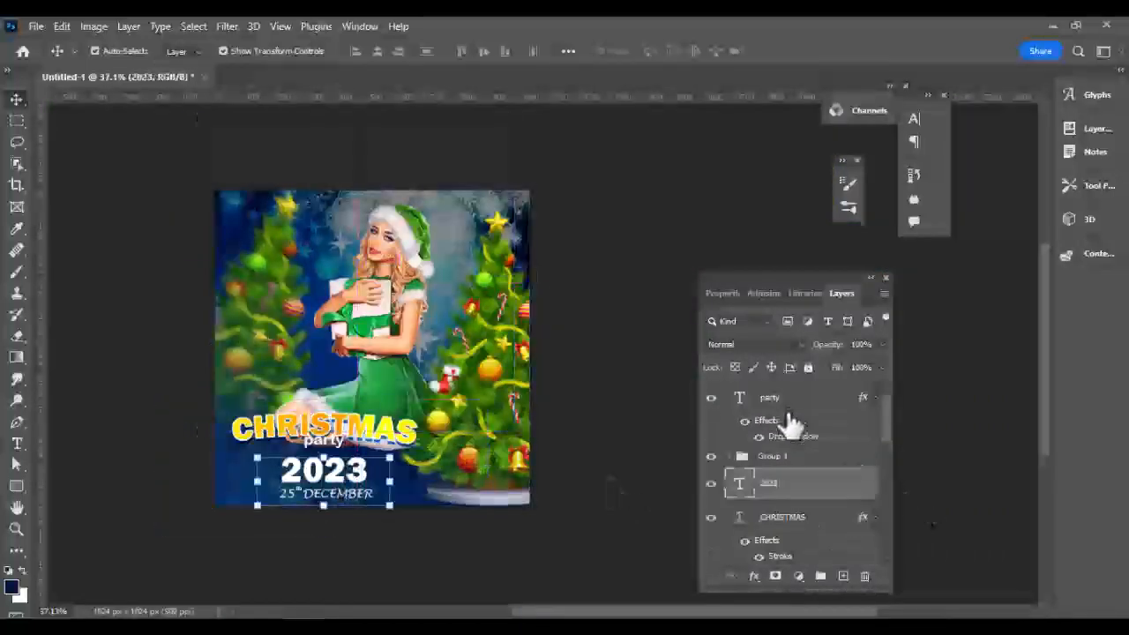
# Step: Move "2023" and the date group together to the poster's upper left corner
pyautogui.click(766, 458)
pyautogui.hotkey('ctrl', 't')
pyautogui.moveTo(341, 485); pyautogui.dragTo(298, 238)
pyautogui.click(18, 104)
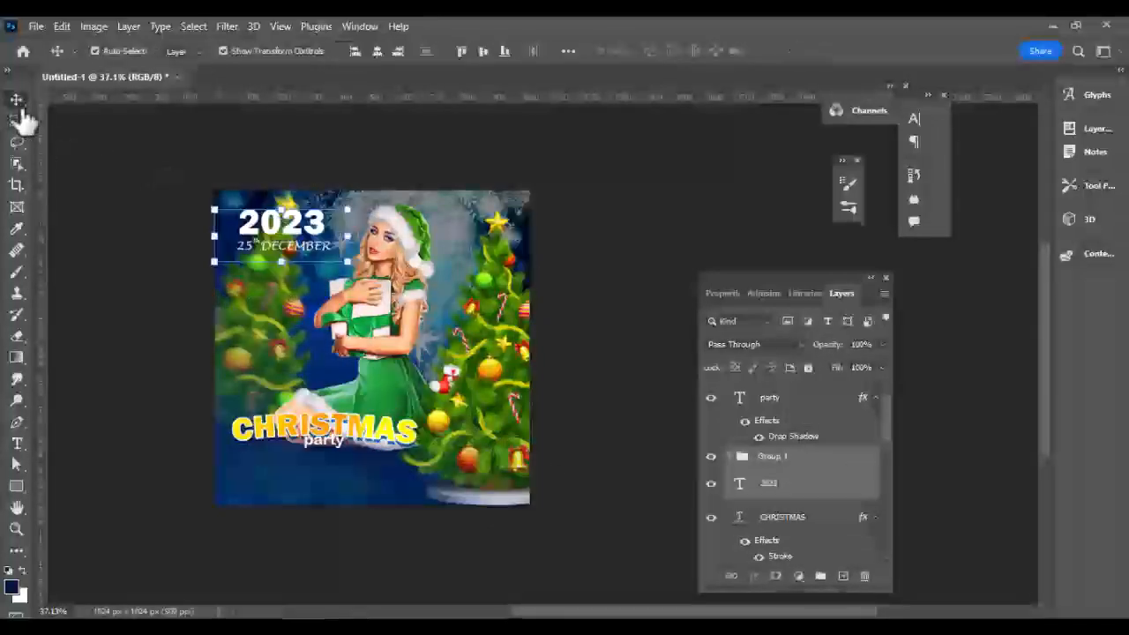
# Step: Move "party" down into the empty area and shift the CHRISTMAS lettering down just above it
pyautogui.click(327, 427)
pyautogui.click(326, 442)
pyautogui.scroll(3, 324, 448)
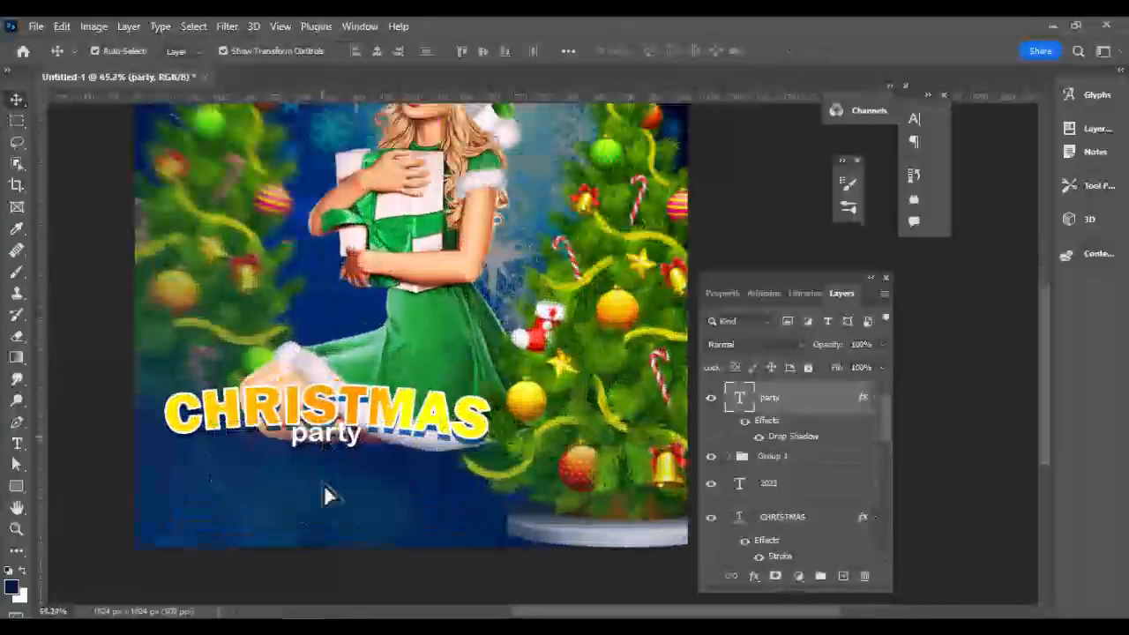
pyautogui.moveTo(325, 498); pyautogui.dragTo(309, 498)
pyautogui.doubleClick(314, 418)
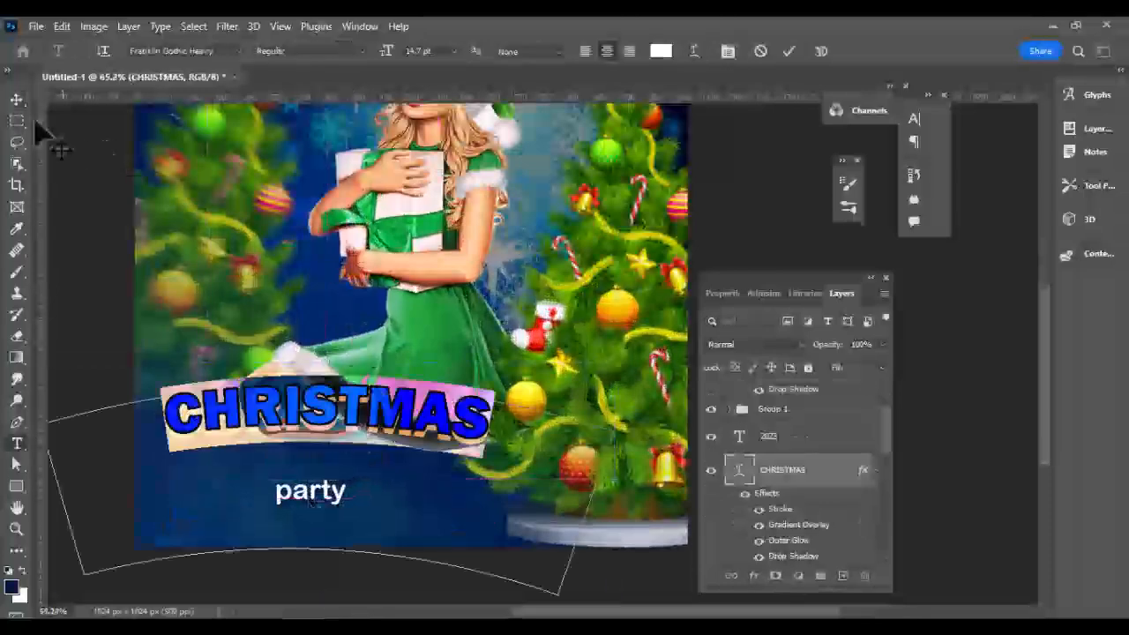
pyautogui.click(17, 101)
pyautogui.moveTo(317, 415); pyautogui.dragTo(367, 488)
# Step: Enlarge "party" to 159.04% and centre it just beneath the CHRISTMAS lettering
pyautogui.click(305, 499)
pyautogui.scroll(3, 338, 487)
pyautogui.scroll(3, 344, 483)
pyautogui.scroll(-7, 367, 488)
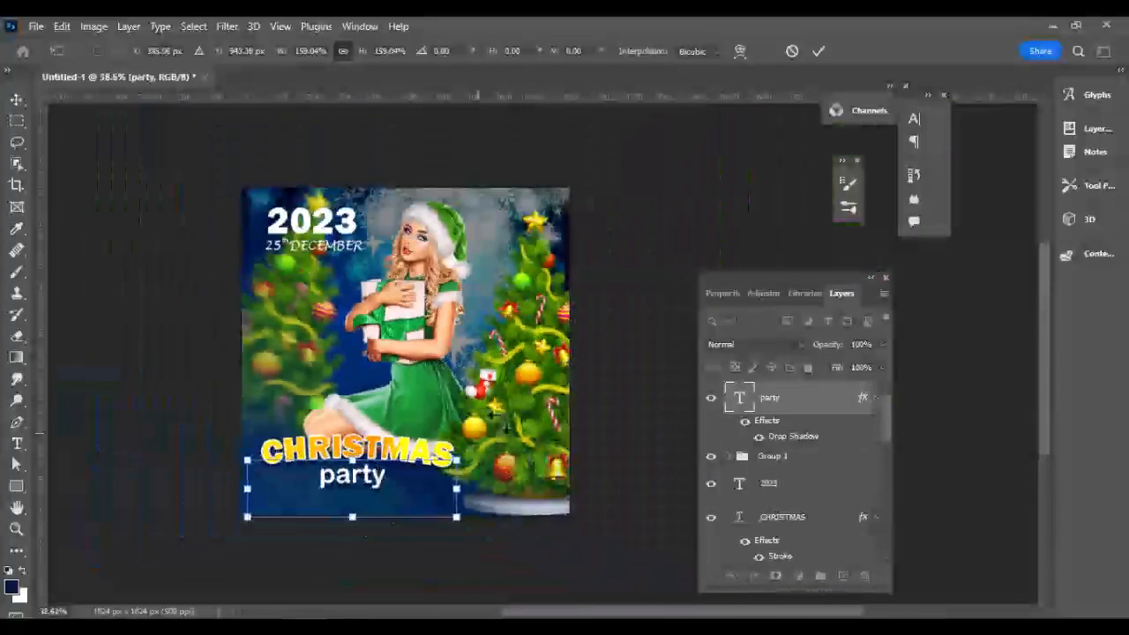
pyautogui.scroll(1, 637, 182)
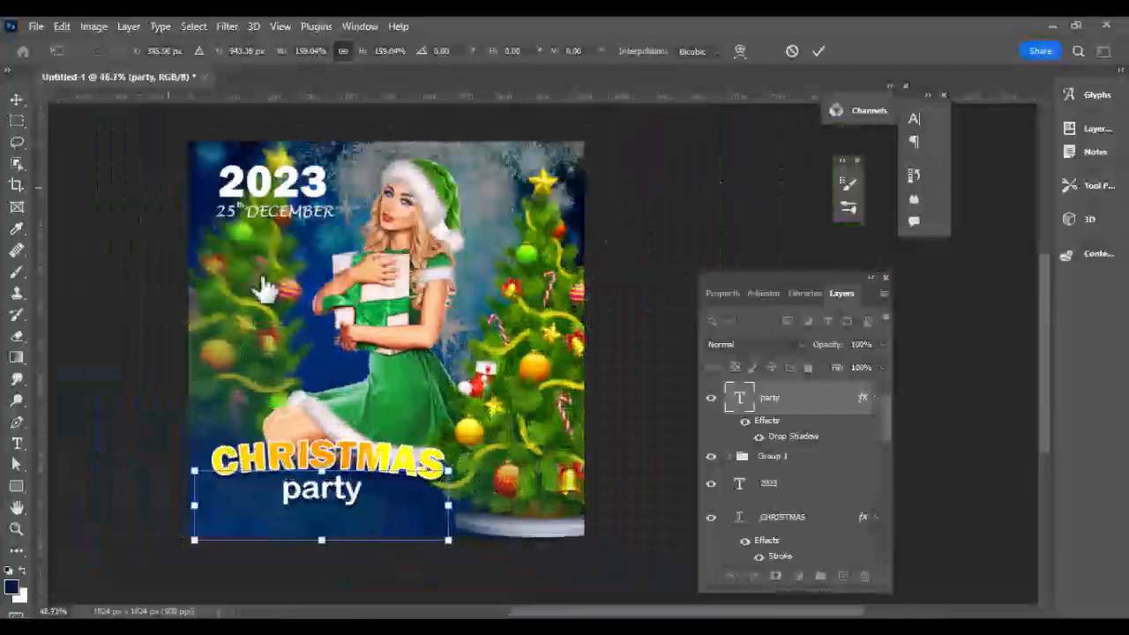
pyautogui.click(17, 100)
# Step: Change the outer glow colour of the woman's layer to a bright green based on her outfit
pyautogui.click(275, 330)
pyautogui.scroll(-2, 280, 334)
pyautogui.scroll(1, 283, 332)
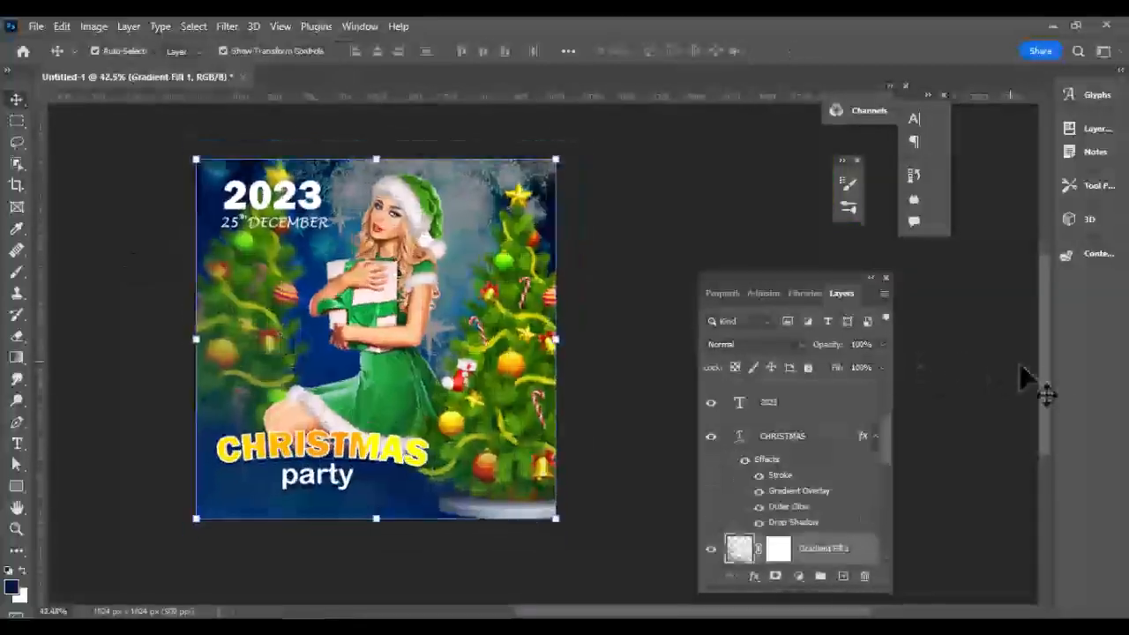
pyautogui.scroll(1, 630, 393)
pyautogui.scroll(-3, 807, 512)
pyautogui.click(818, 549)
pyautogui.rightClick(818, 549)
pyautogui.click(869, 41)
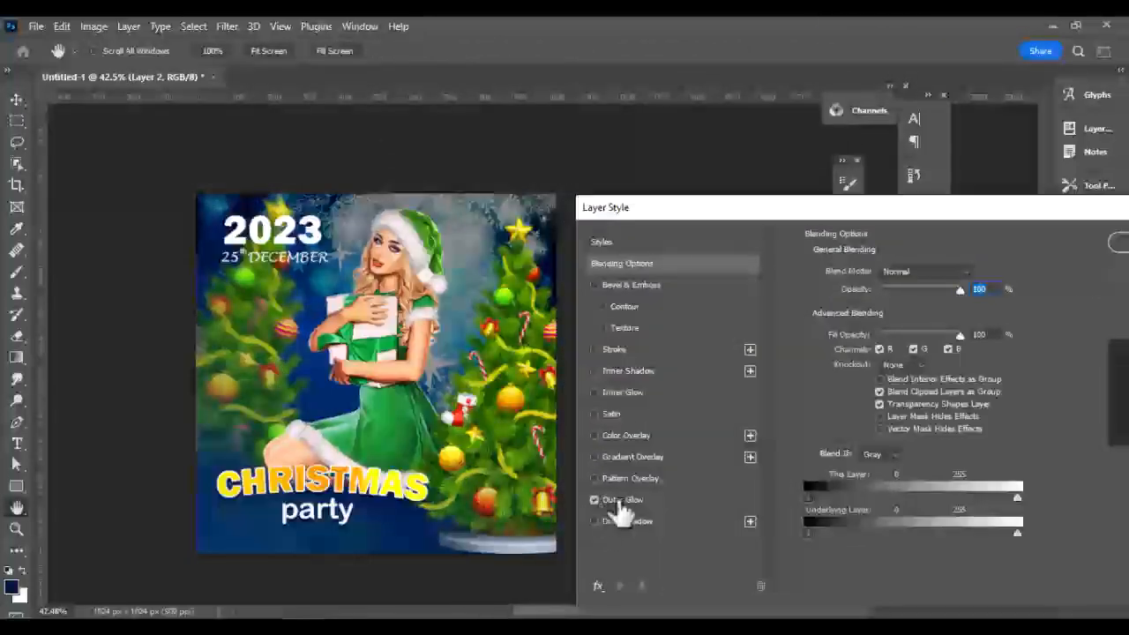
pyautogui.click(622, 500)
pyautogui.click(846, 329)
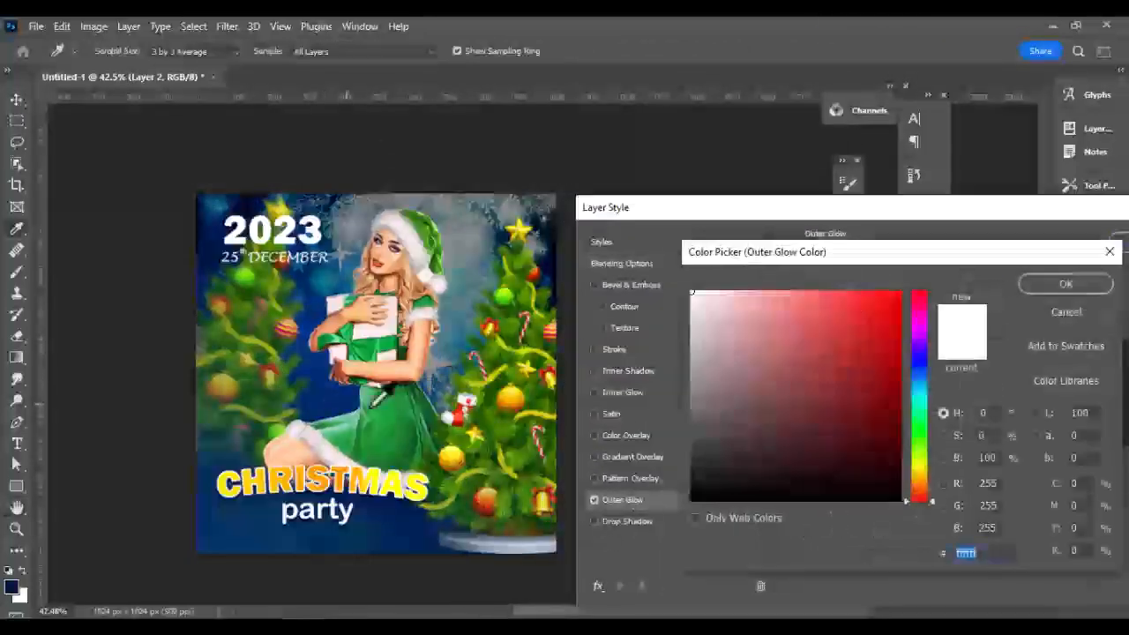
pyautogui.click(388, 408)
pyautogui.click(431, 234)
pyautogui.moveTo(876, 303); pyautogui.dragTo(894, 296)
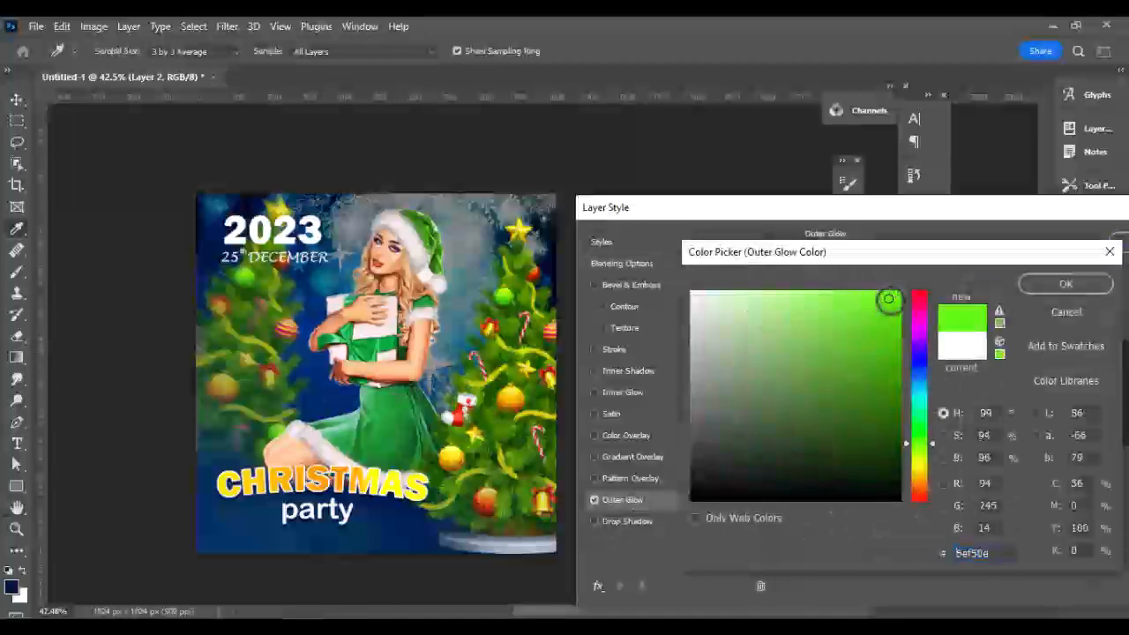
pyautogui.click(1065, 283)
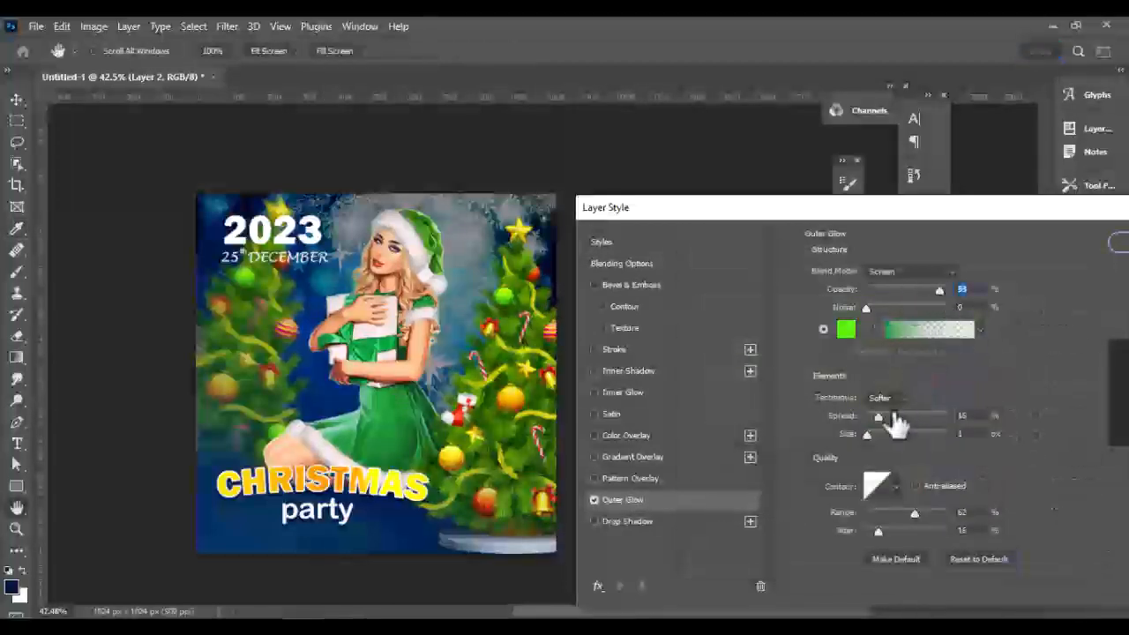
# Step: Set the outer glow's spread to 0% and size to 250 px, and raise its range slightly
pyautogui.moveTo(867, 434)
pyautogui.mouseDown()
pyautogui.moveTo(879, 434)
pyautogui.moveTo(861, 419)
pyautogui.mouseUp()
pyautogui.moveTo(872, 435); pyautogui.dragTo(909, 436)
pyautogui.moveTo(907, 447); pyautogui.dragTo(957, 448)
pyautogui.moveTo(915, 516)
pyautogui.mouseDown()
pyautogui.moveTo(951, 520)
pyautogui.moveTo(900, 521)
pyautogui.moveTo(922, 522)
pyautogui.mouseUp()
# Step: Try several outer glow contours, choose Cove - Shallow, and apply the layer style
pyautogui.click(895, 490)
pyautogui.click(900, 499)
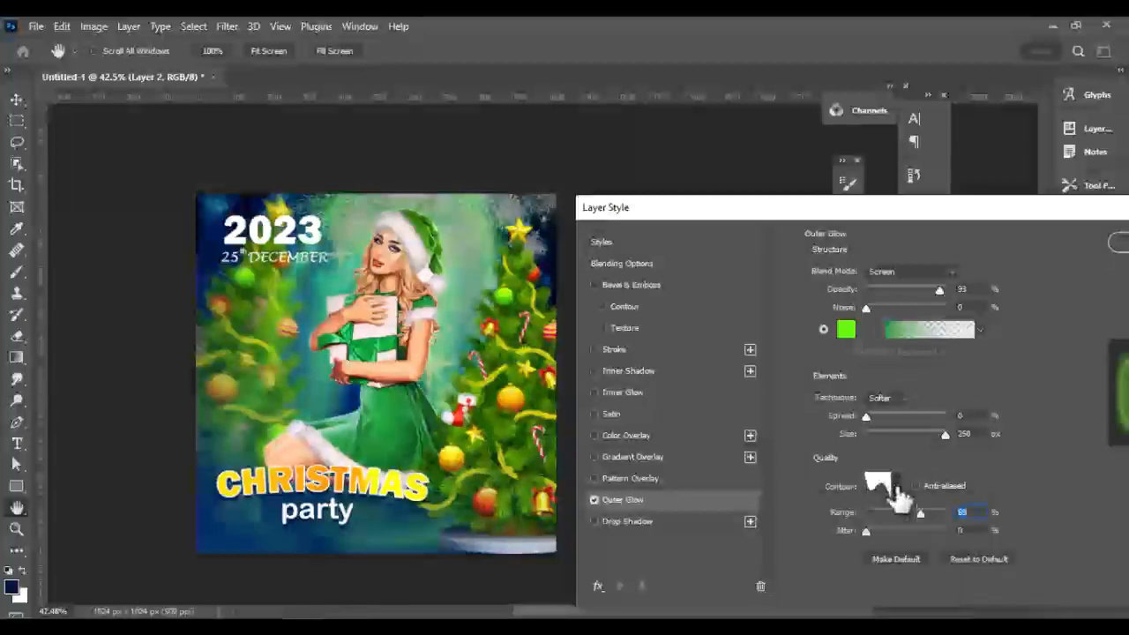
pyautogui.click(896, 488)
pyautogui.click(927, 541)
pyautogui.click(881, 527)
pyautogui.click(895, 543)
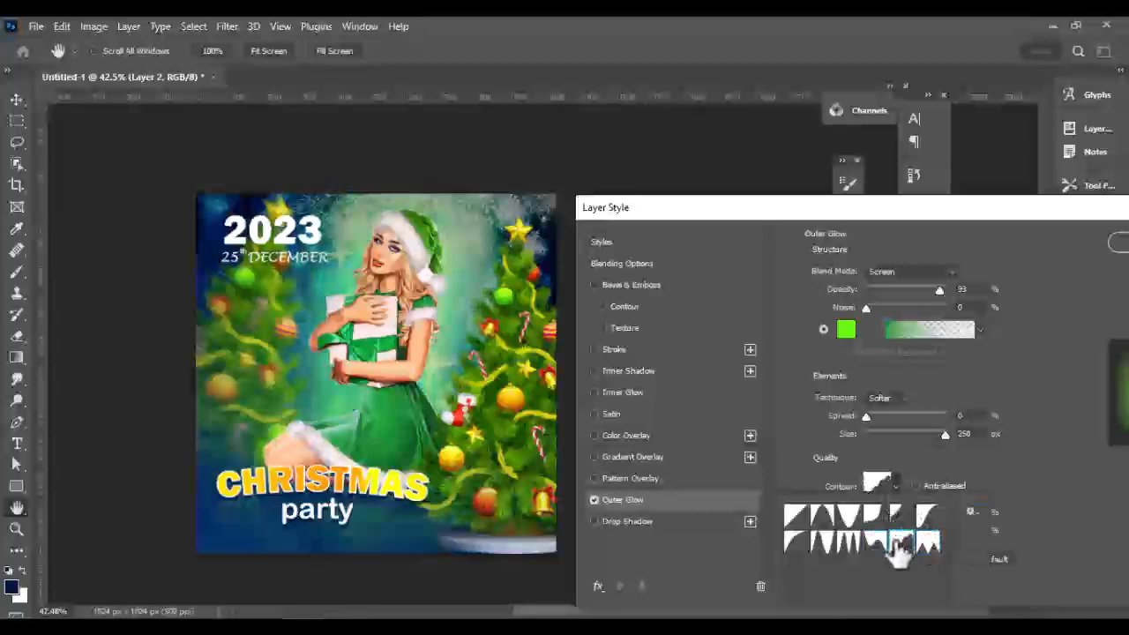
pyautogui.click(829, 544)
pyautogui.click(848, 543)
pyautogui.click(798, 520)
pyautogui.click(821, 519)
pyautogui.click(874, 519)
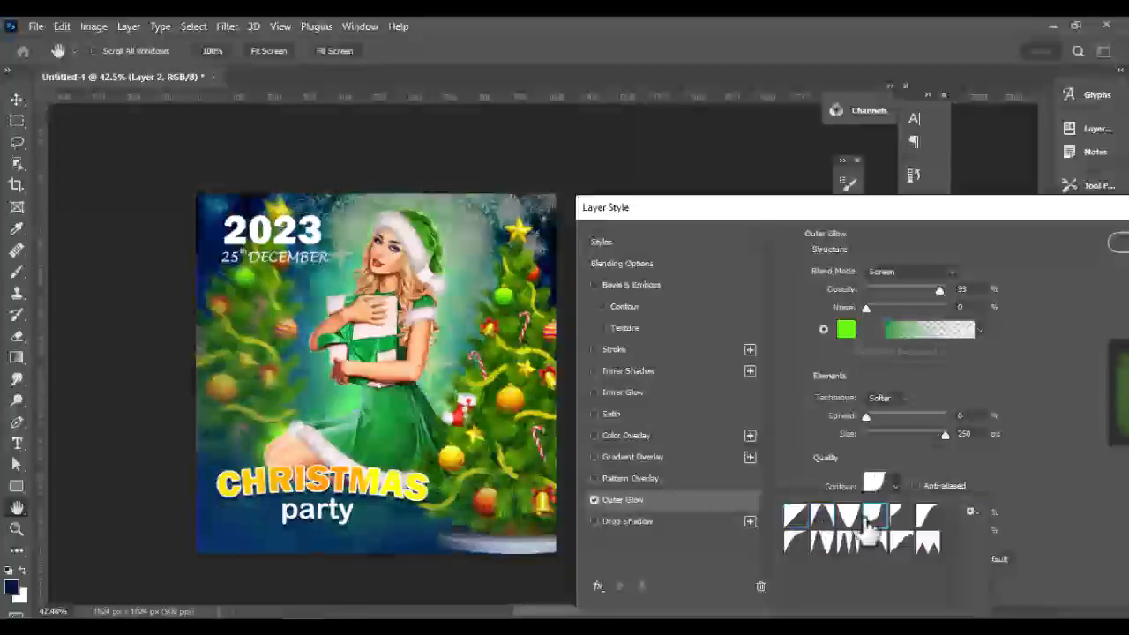
pyautogui.click(898, 521)
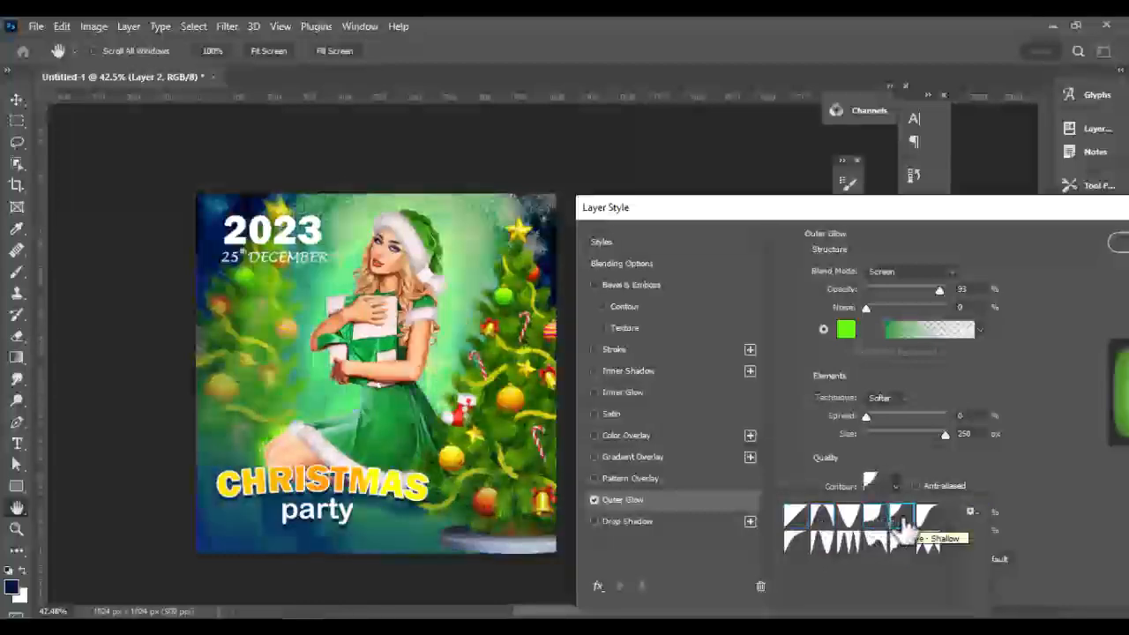
pyautogui.click(1067, 240)
pyautogui.click(1061, 252)
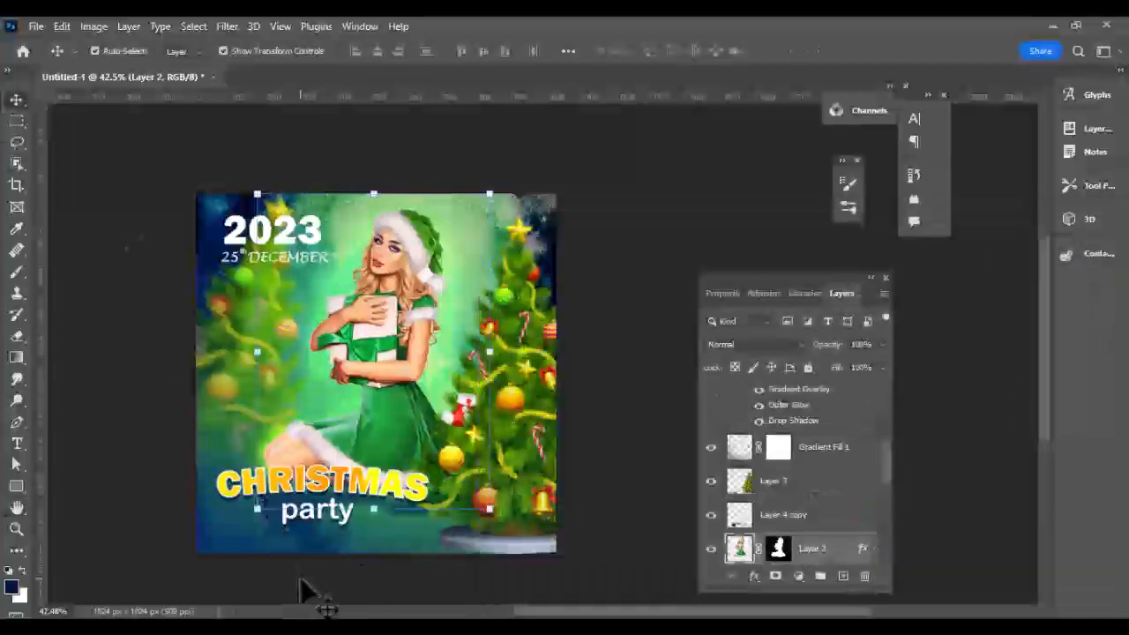
# Step: Delete the Layer 4 copy layer from beneath the large tree layer
pyautogui.scroll(3, 458, 441)
pyautogui.moveTo(1044, 428); pyautogui.dragTo(1044, 487)
pyautogui.click(209, 417)
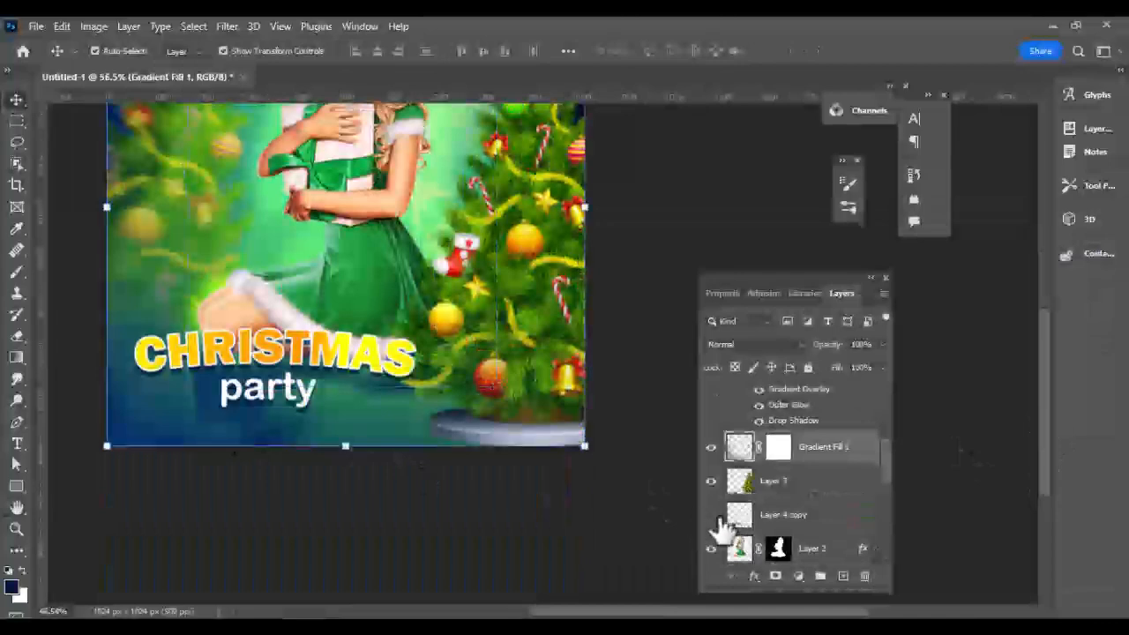
pyautogui.click(771, 518)
pyautogui.press('Delete')
pyautogui.scroll(-3, 560, 365)
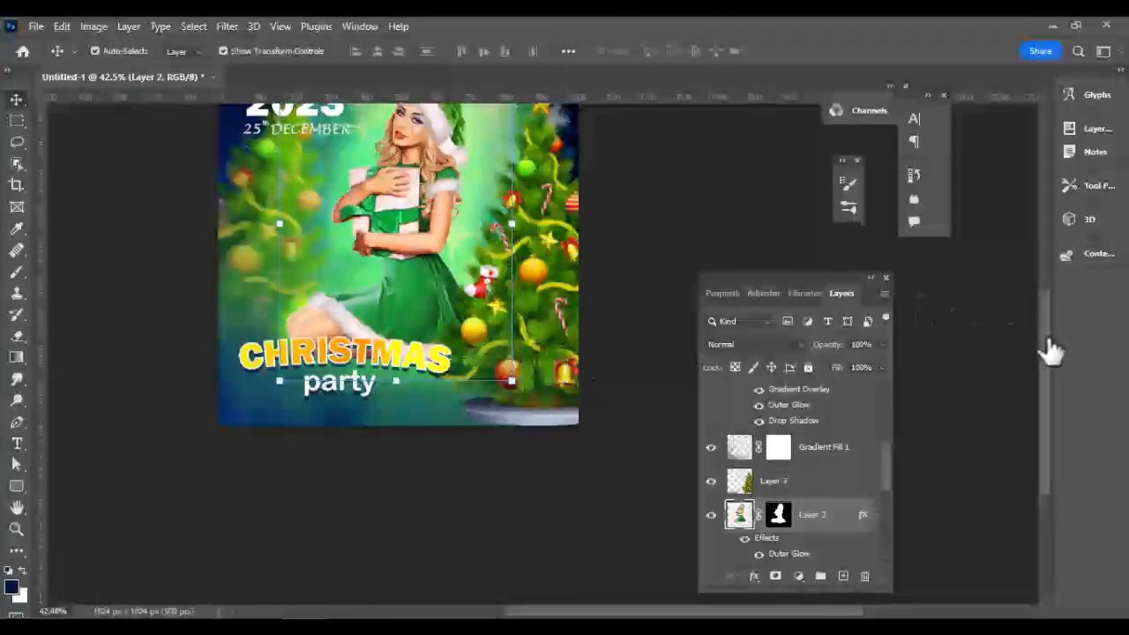
pyautogui.moveTo(1050, 353); pyautogui.dragTo(1039, 309)
pyautogui.click(650, 353)
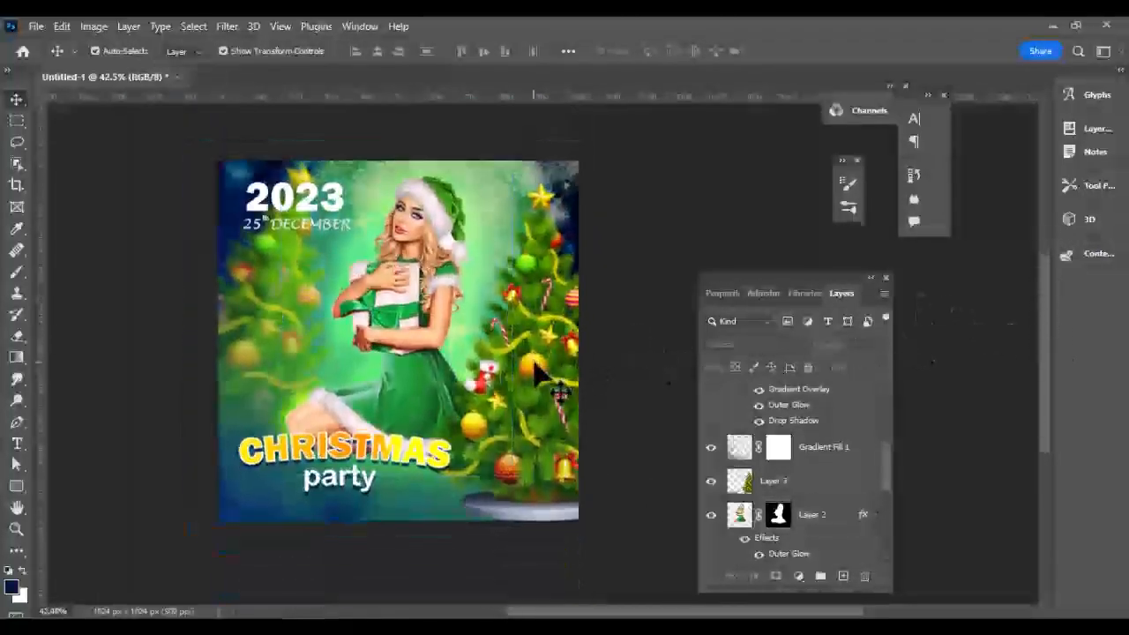
# Step: Group the "2023" layer with the 25th December date group
pyautogui.scroll(3, 787, 441)
pyautogui.click(780, 459)
pyautogui.keyDown('ctrl'); pyautogui.click(781, 485); pyautogui.keyUp('ctrl')
pyautogui.hotkey('ctrl', 'g')
# Step: Add a drop shadow to the new date group with a distance of 0 px and a larger, softer size
pyautogui.rightClick(812, 459)
pyautogui.click(869, 41)
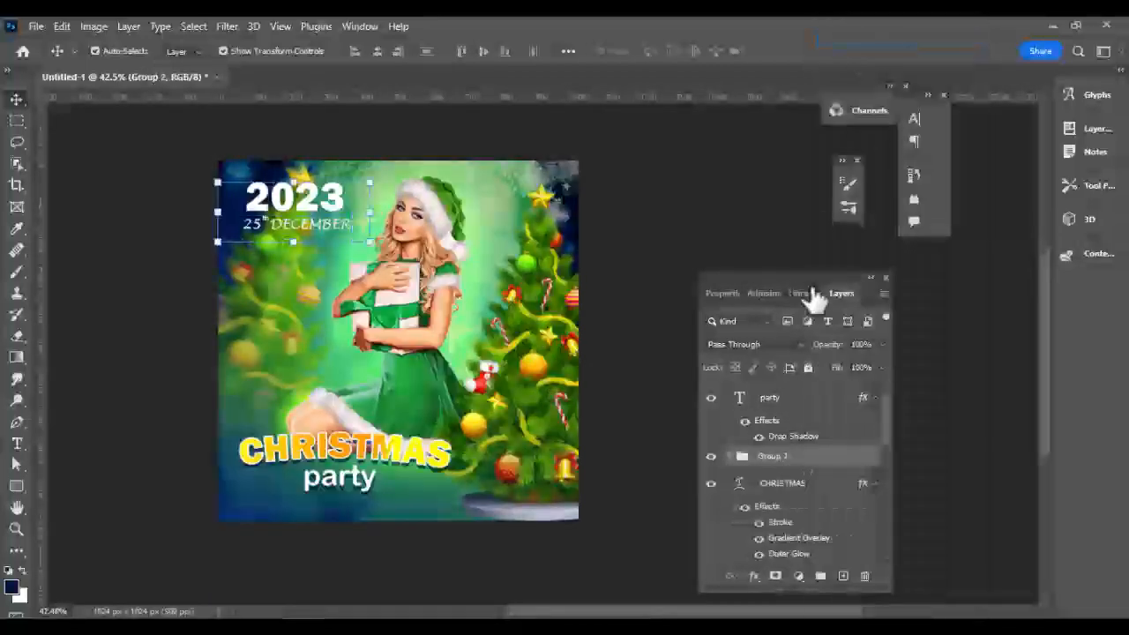
pyautogui.click(528, 528)
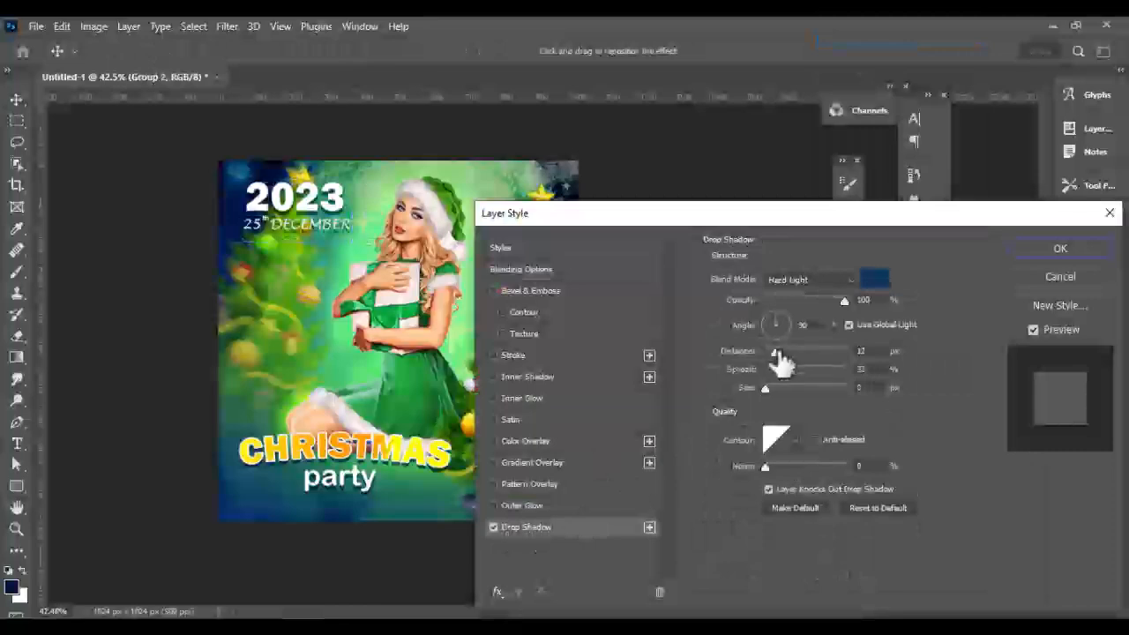
pyautogui.moveTo(765, 388); pyautogui.dragTo(782, 388)
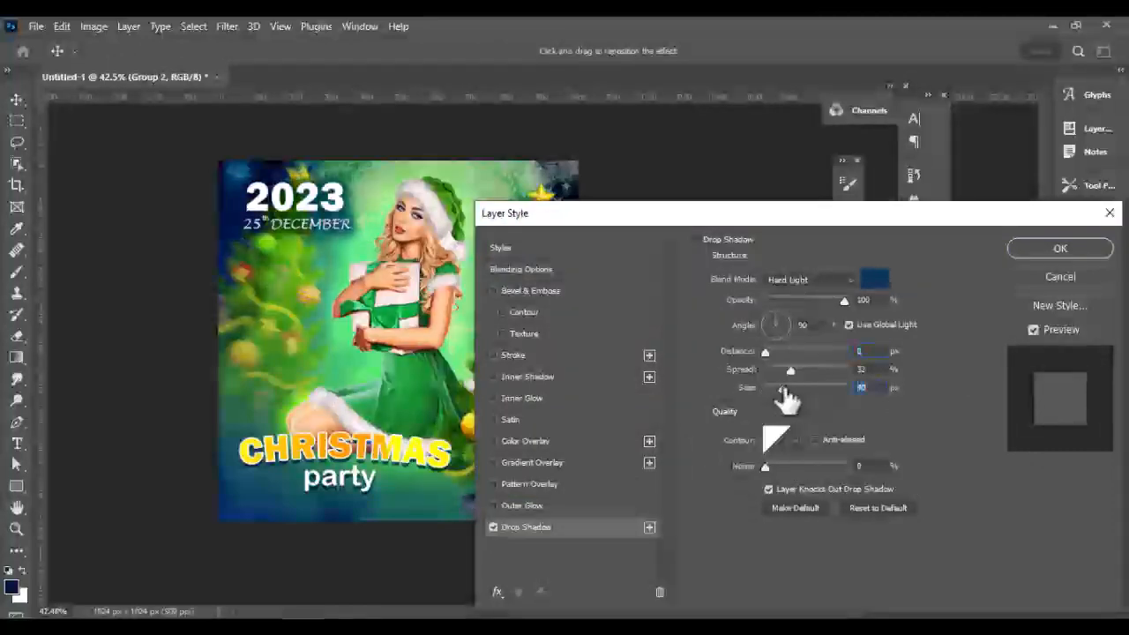
# Step: Try a green drop shadow colour sampled from the woman's hat, with the opacity lowered to 61% and the size to 21 px
pyautogui.click(876, 283)
pyautogui.click(448, 196)
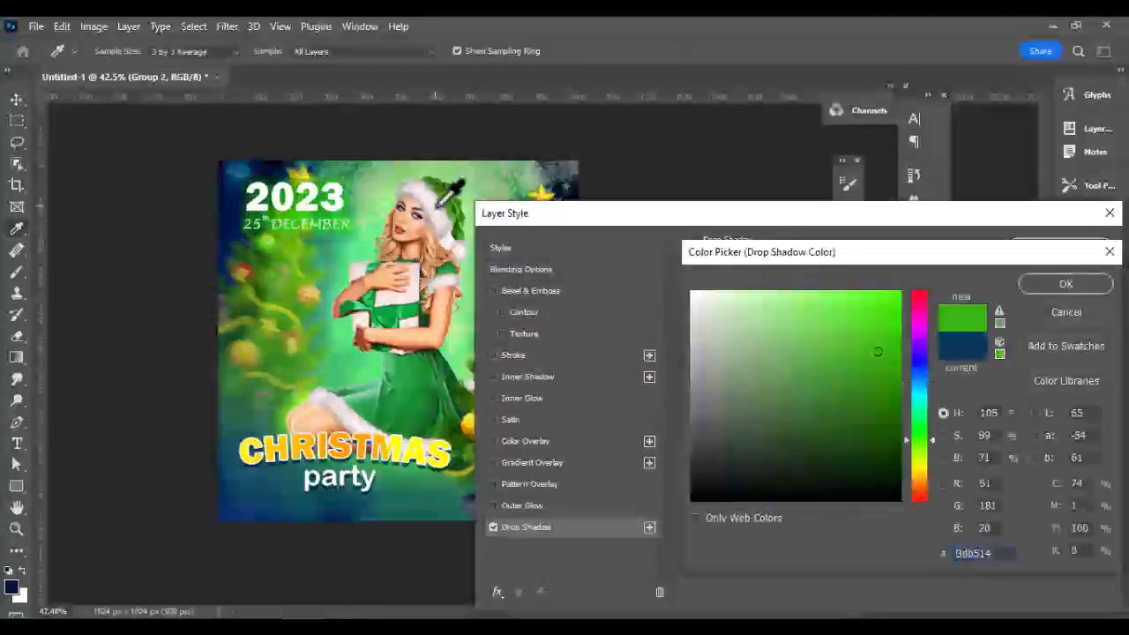
pyautogui.click(1066, 284)
pyautogui.moveTo(834, 301); pyautogui.dragTo(817, 302)
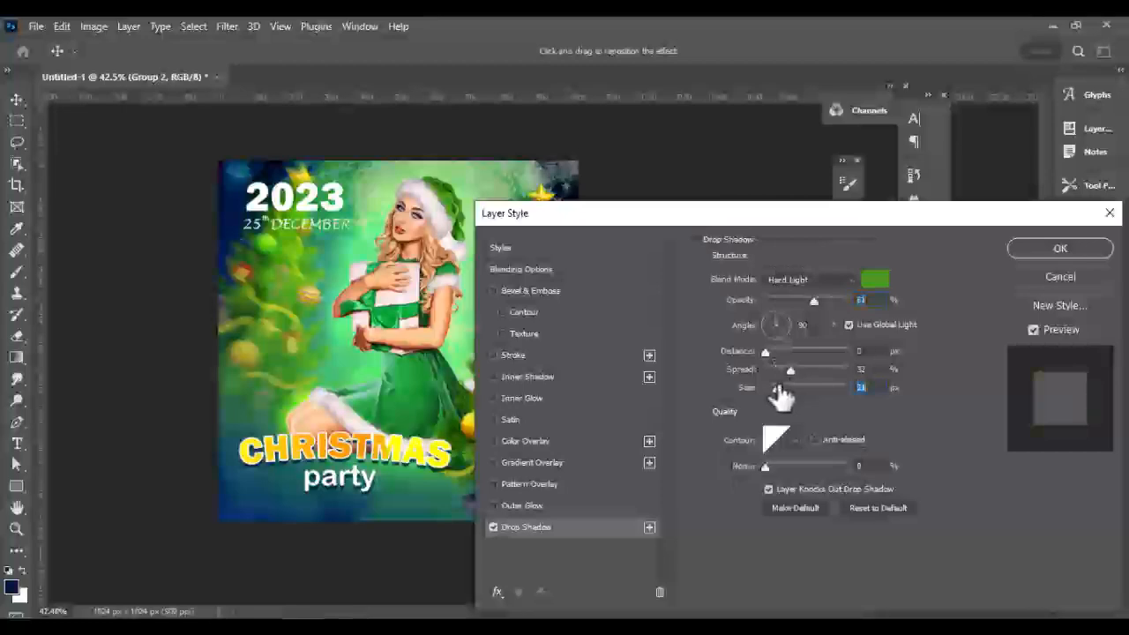
# Step: Try the Dissolve and Normal blend modes for the drop shadow, test a curved contour, and return to the linear one
pyautogui.click(798, 280)
pyautogui.click(794, 251)
pyautogui.click(809, 281)
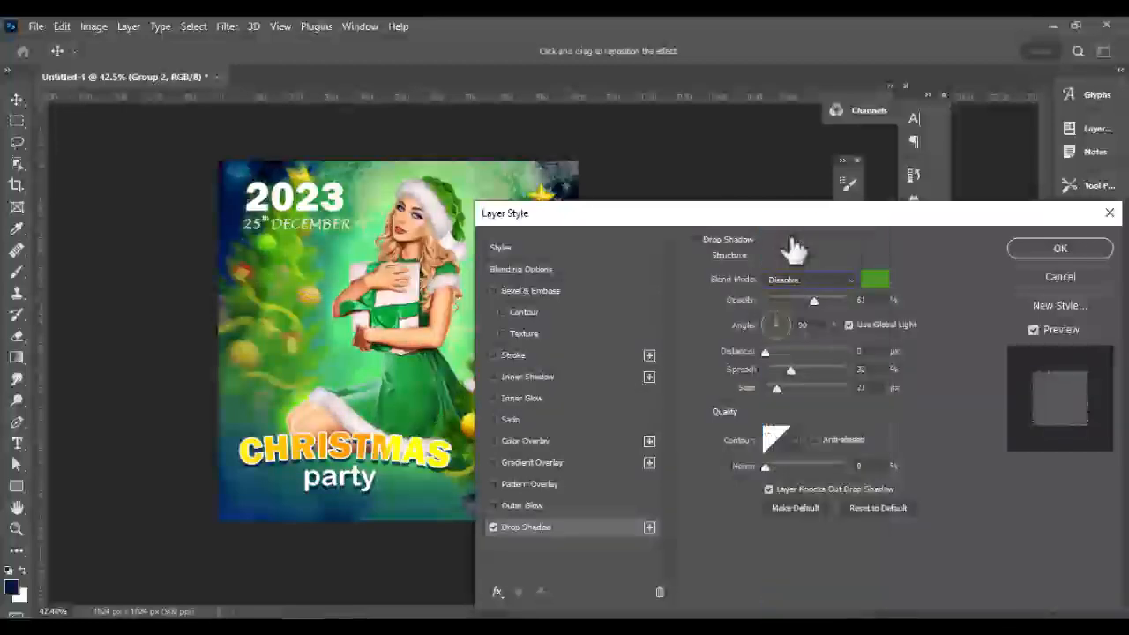
pyautogui.click(787, 233)
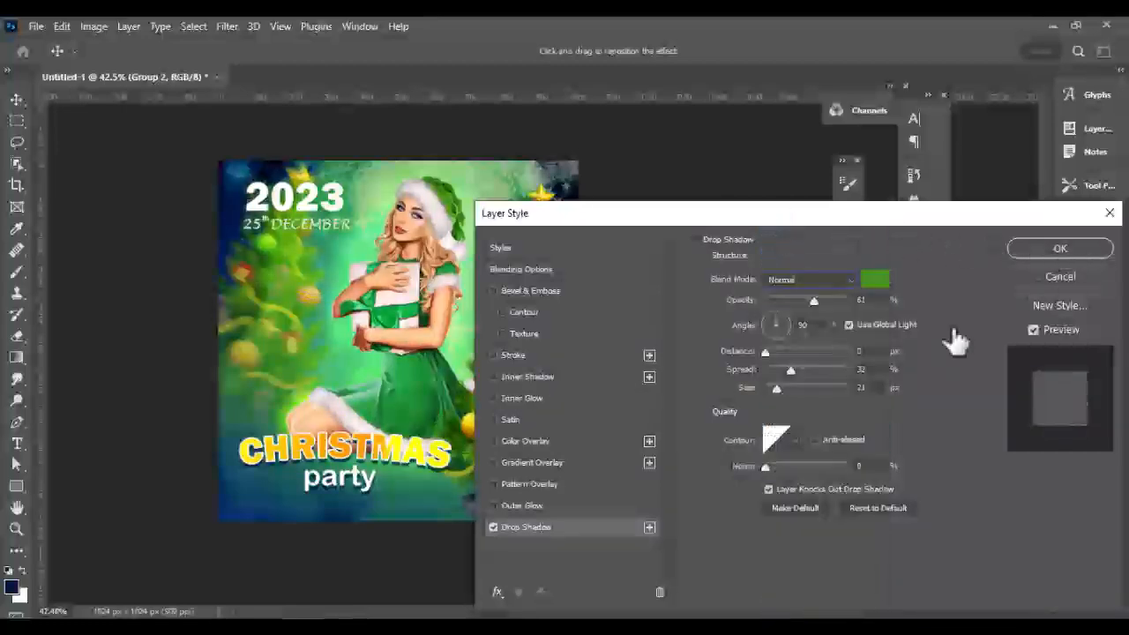
pyautogui.click(794, 441)
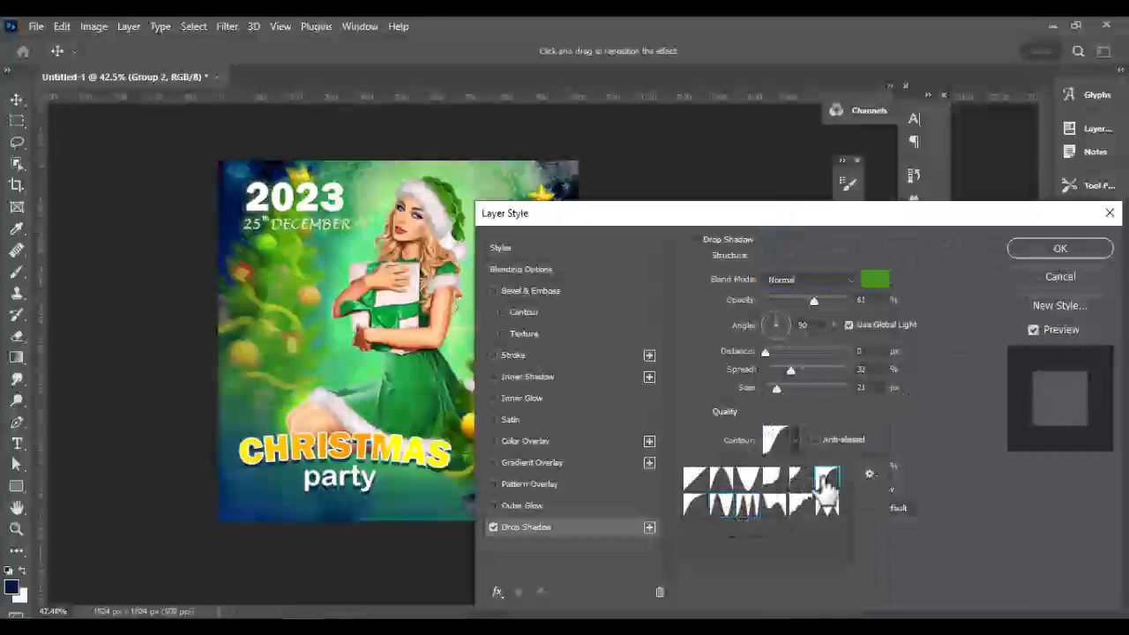
pyautogui.click(694, 479)
# Step: Try a stroke and an outer glow on the date group, with a near-white glow colour and reduced opacity
pyautogui.click(493, 355)
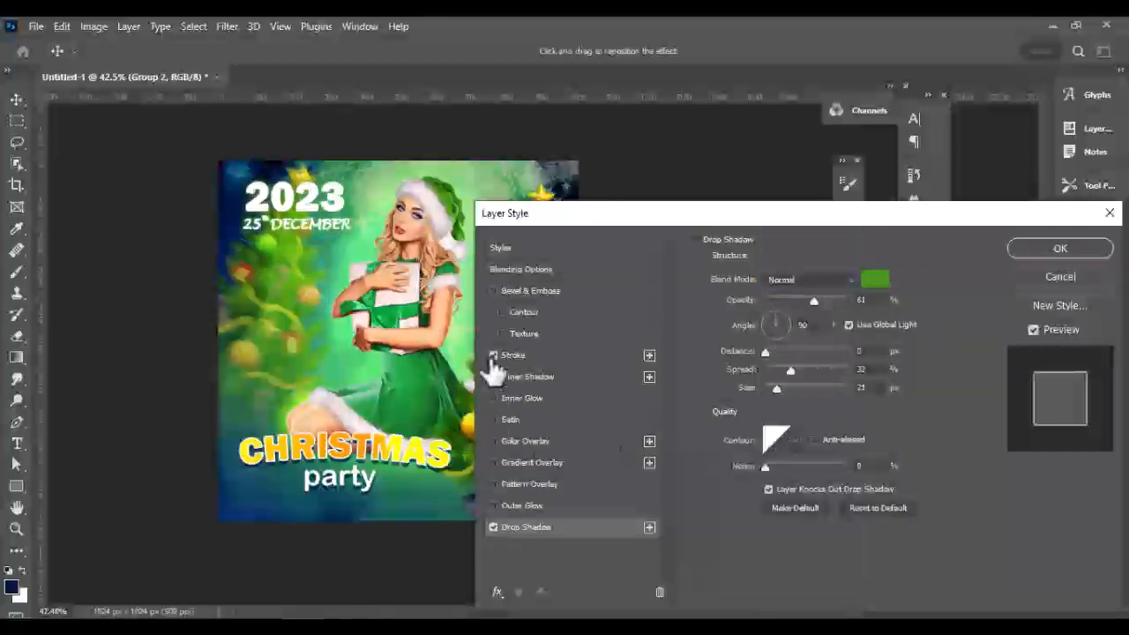
pyautogui.click(494, 507)
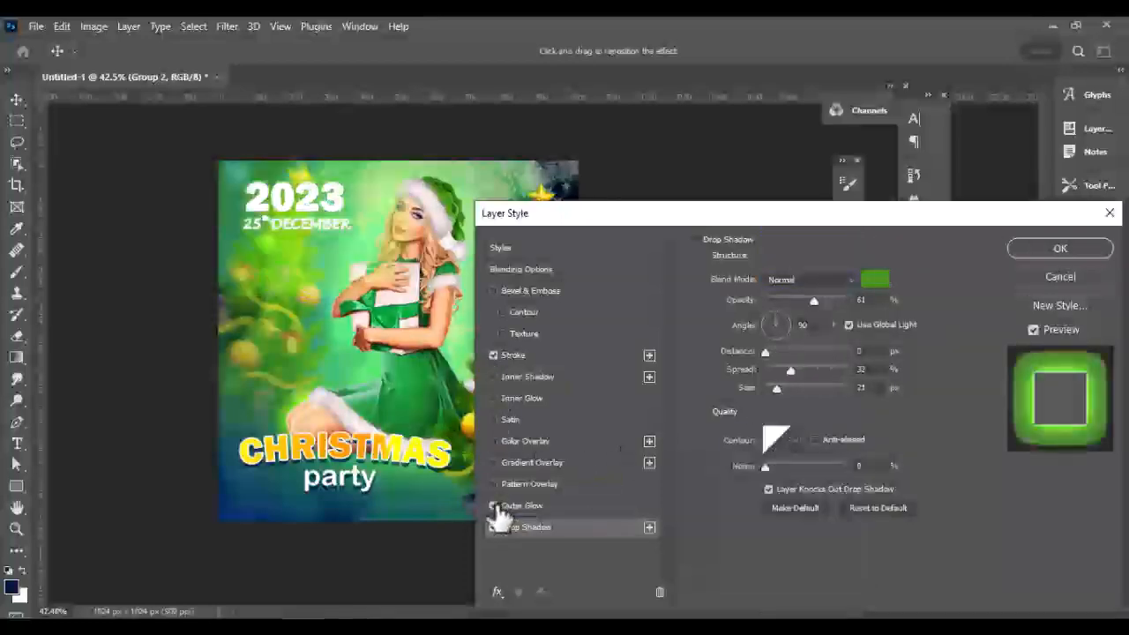
pyautogui.click(520, 506)
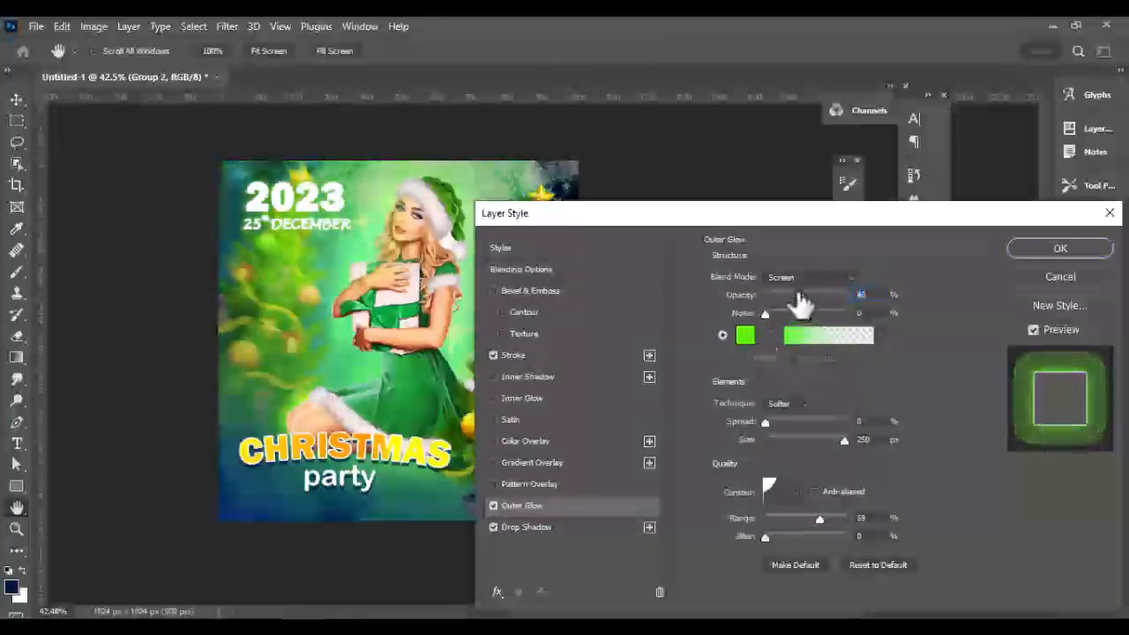
pyautogui.click(746, 338)
pyautogui.moveTo(715, 359); pyautogui.dragTo(698, 293)
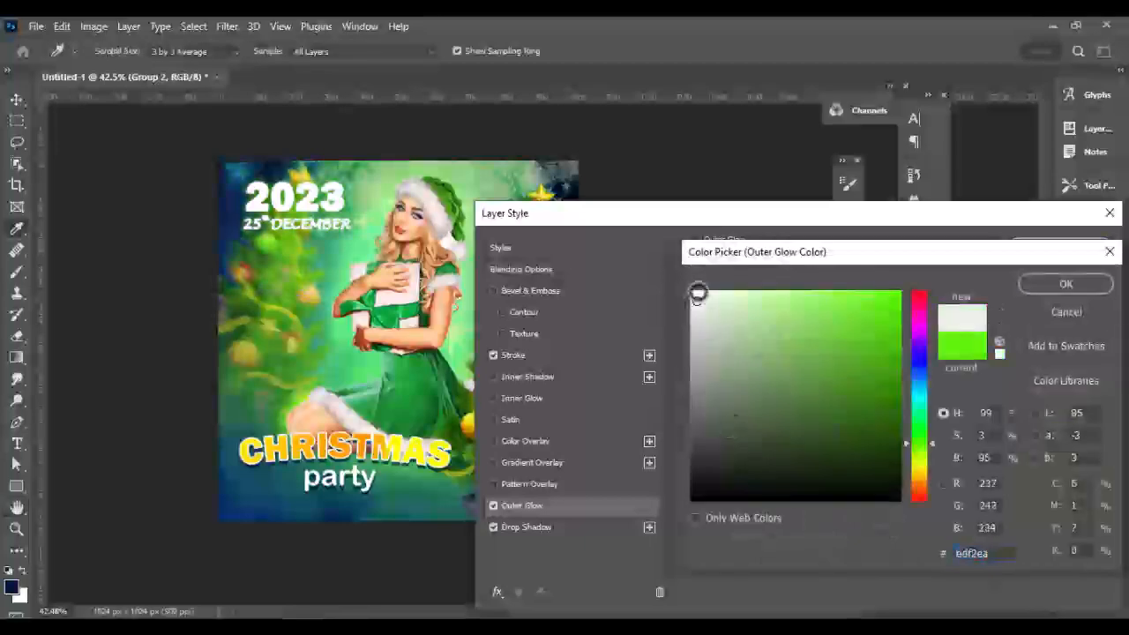
pyautogui.click(1041, 283)
pyautogui.moveTo(773, 297)
pyautogui.mouseDown()
pyautogui.moveTo(812, 308)
pyautogui.moveTo(785, 304)
pyautogui.mouseUp()
# Step: Turn off the date group's drop shadow, outer glow and stroke, and test a colour overlay on it
pyautogui.click(494, 528)
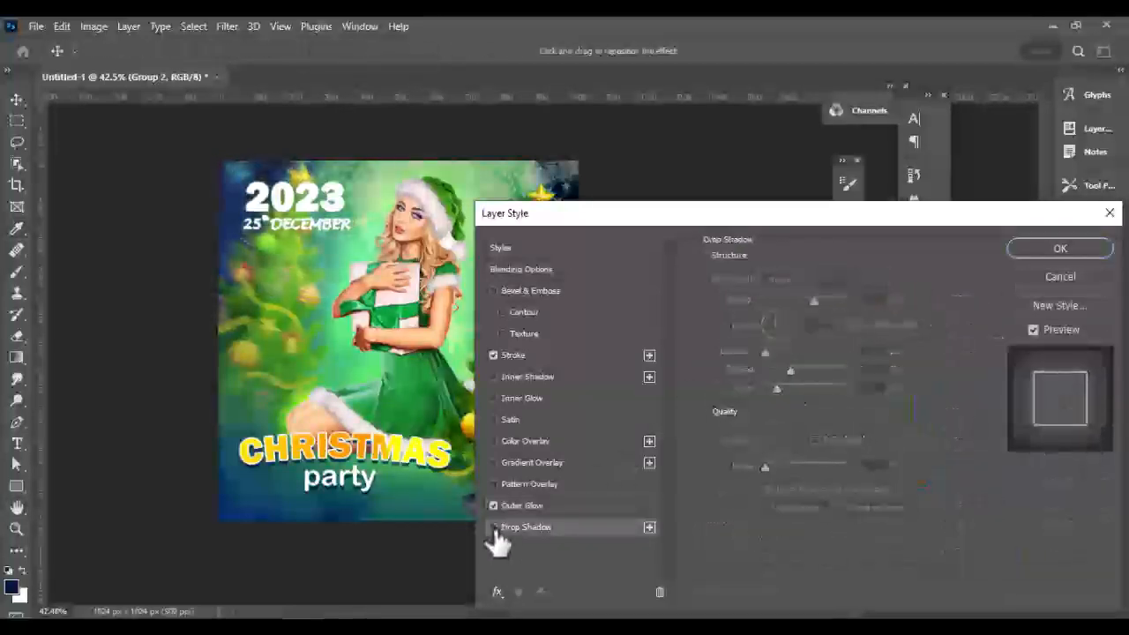
pyautogui.click(517, 509)
pyautogui.click(495, 506)
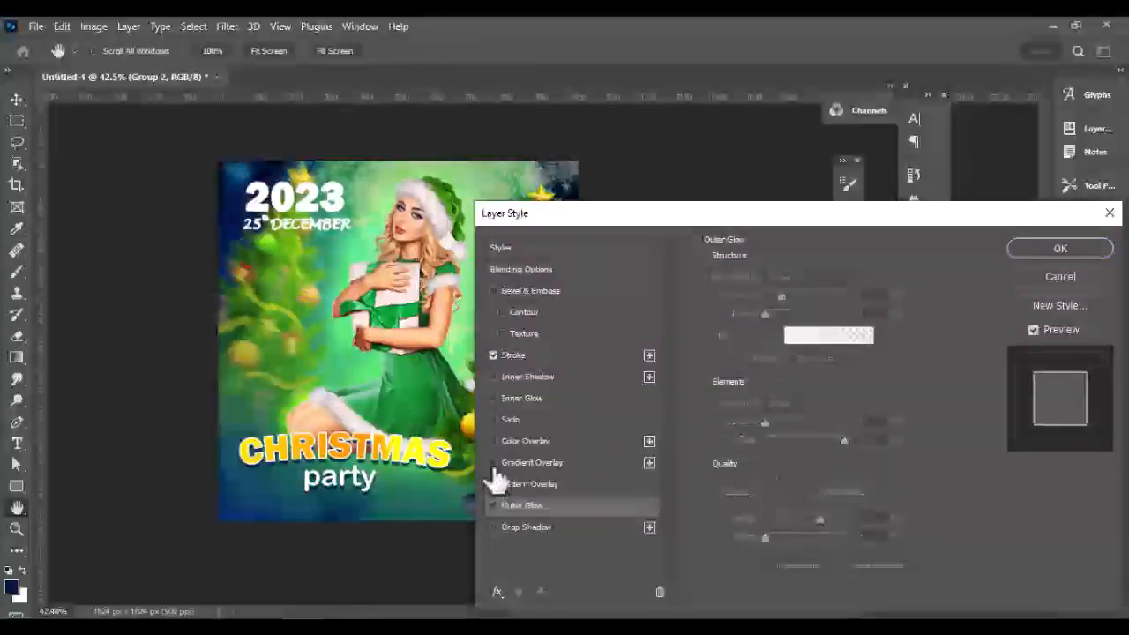
pyautogui.click(494, 464)
pyautogui.click(494, 441)
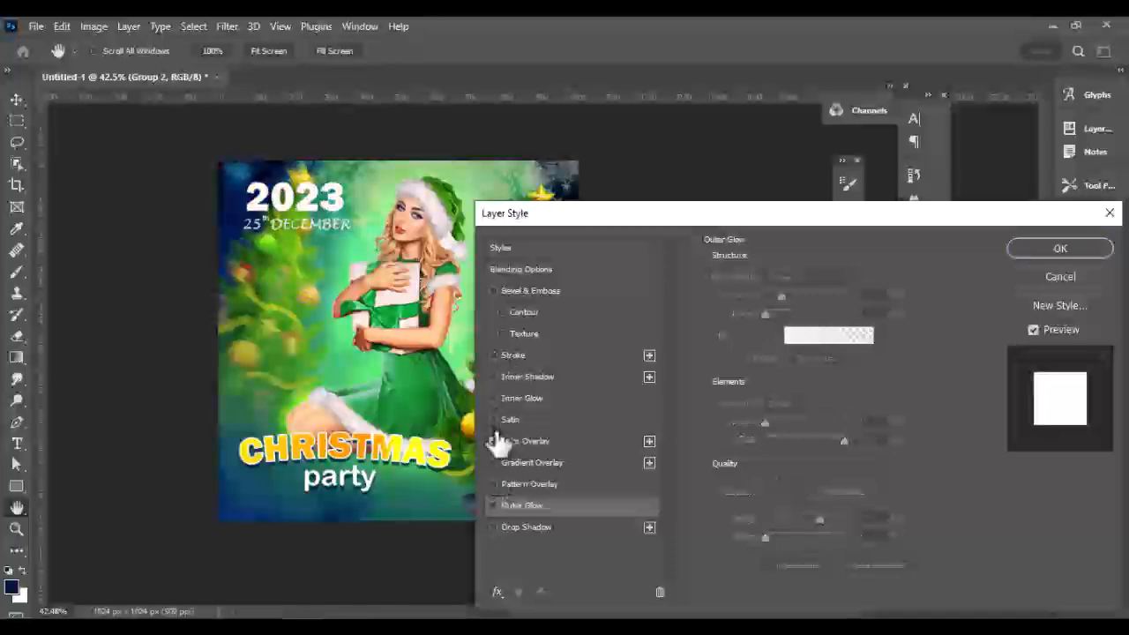
pyautogui.click(494, 441)
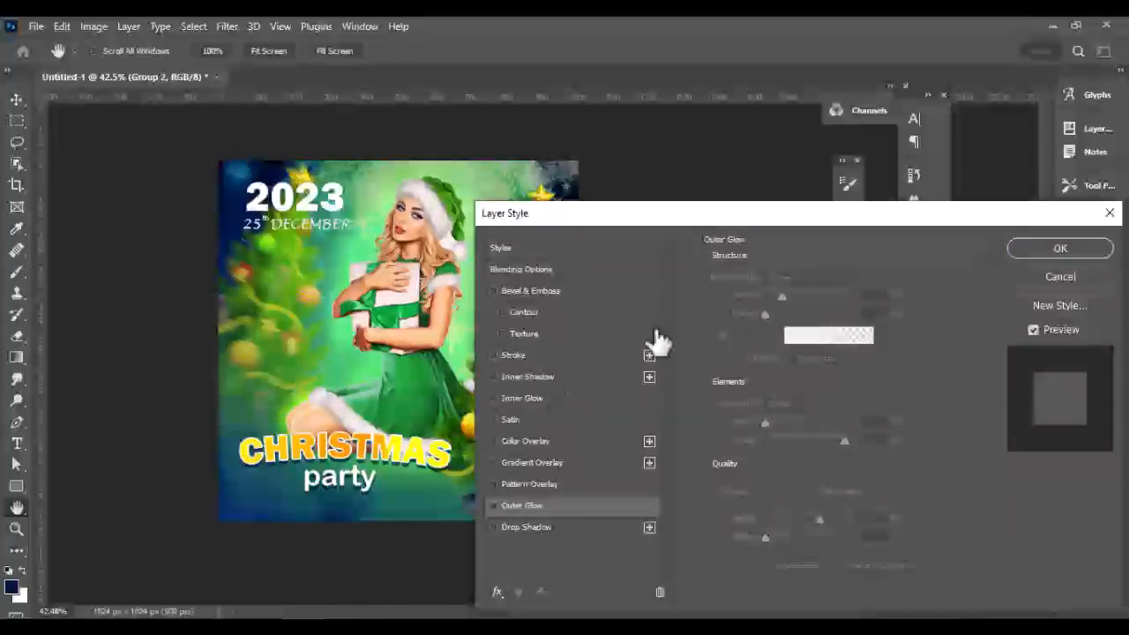
# Step: Re-enable the date group's drop shadow and try blue shadow colours, starting from one sampled in the poster's dark corner
pyautogui.click(527, 530)
pyautogui.click(876, 280)
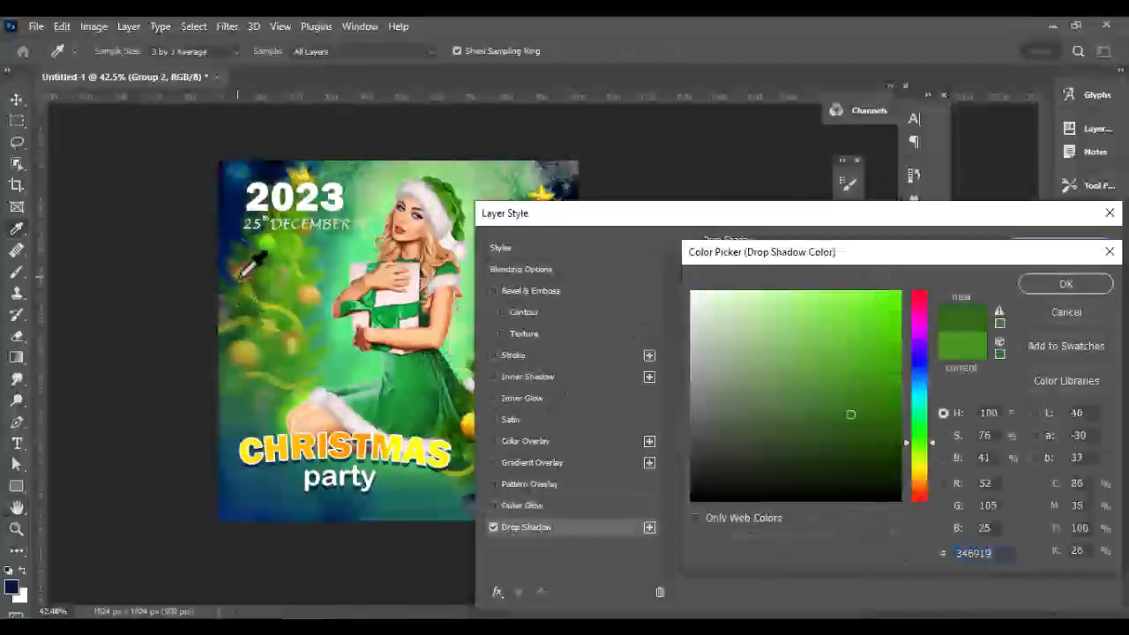
pyautogui.click(224, 216)
pyautogui.click(855, 306)
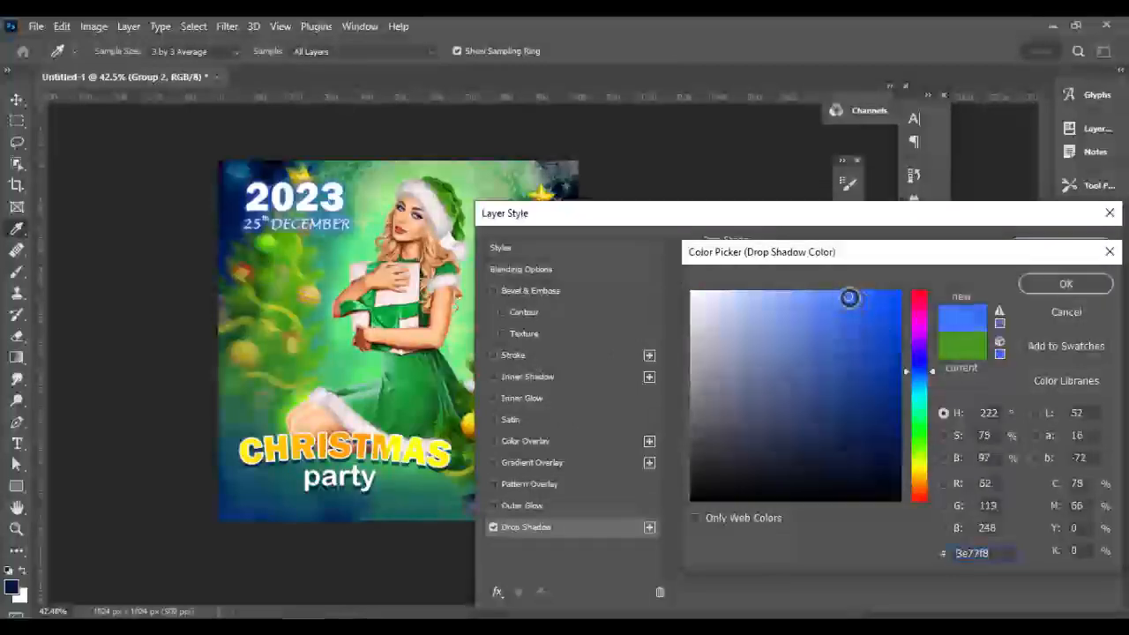
pyautogui.click(921, 391)
pyautogui.click(883, 378)
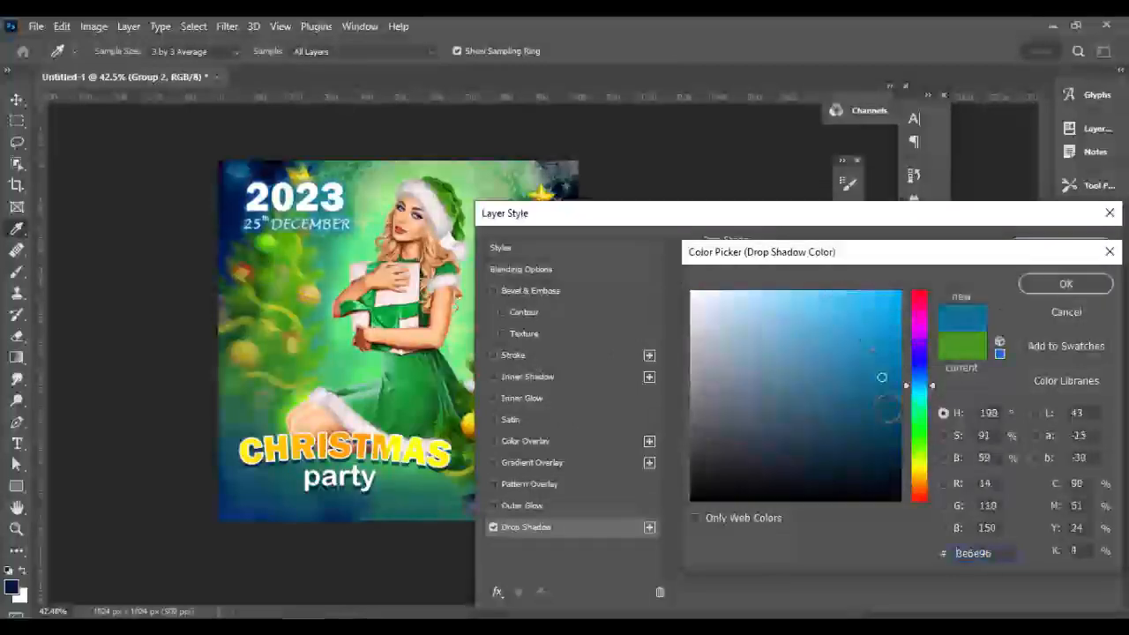
# Step: Test web-only colours and several blue, cyan and light green hues for the drop shadow
pyautogui.click(922, 397)
pyautogui.click(696, 518)
pyautogui.click(920, 358)
pyautogui.click(896, 349)
pyautogui.click(696, 517)
pyautogui.click(921, 385)
pyautogui.click(855, 338)
pyautogui.click(786, 316)
pyautogui.click(922, 424)
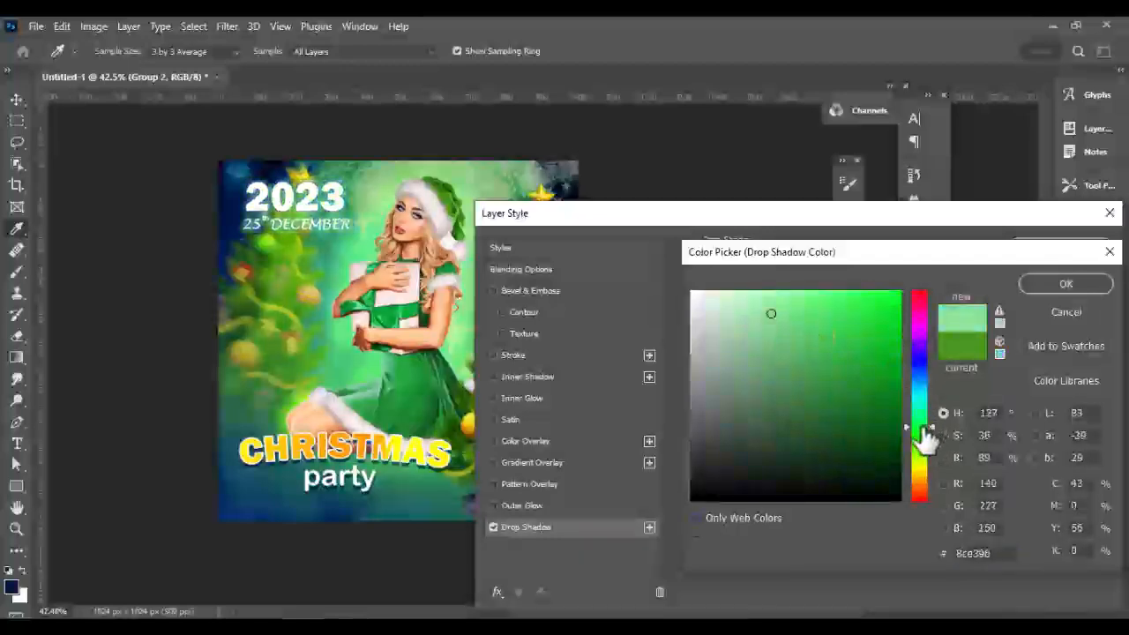
# Step: Try black and dark grey 2d2424 as the drop shadow colour, and cancel the layer style changes
pyautogui.moveTo(783, 247); pyautogui.dragTo(729, 270)
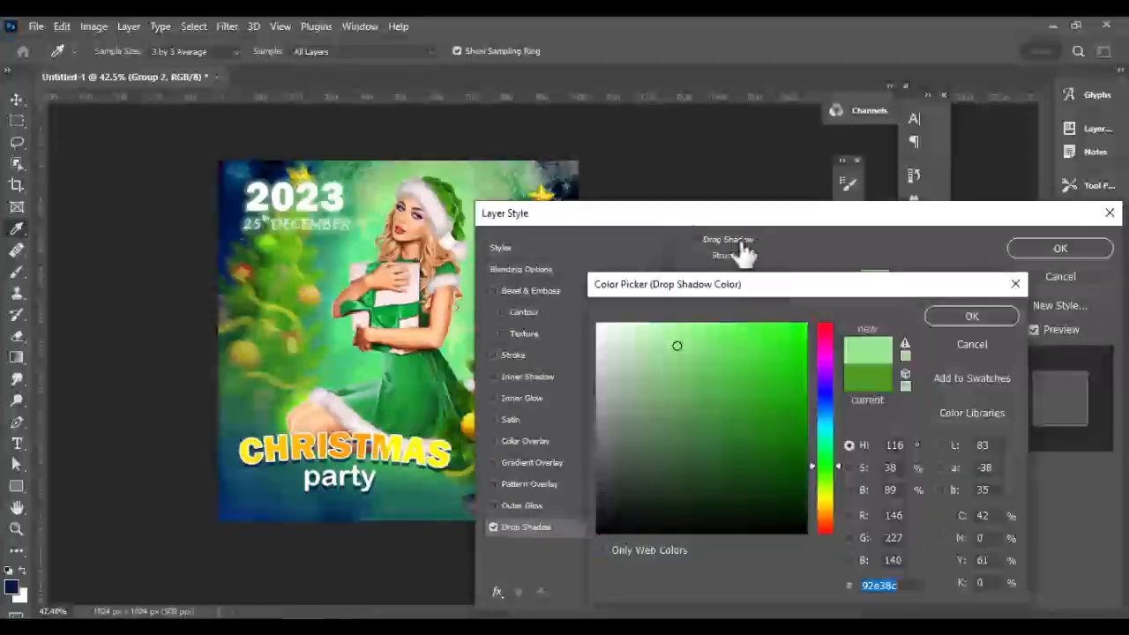
pyautogui.moveTo(677, 346)
pyautogui.mouseDown()
pyautogui.moveTo(637, 361)
pyautogui.moveTo(635, 517)
pyautogui.moveTo(596, 534)
pyautogui.mouseUp()
pyautogui.click(603, 549)
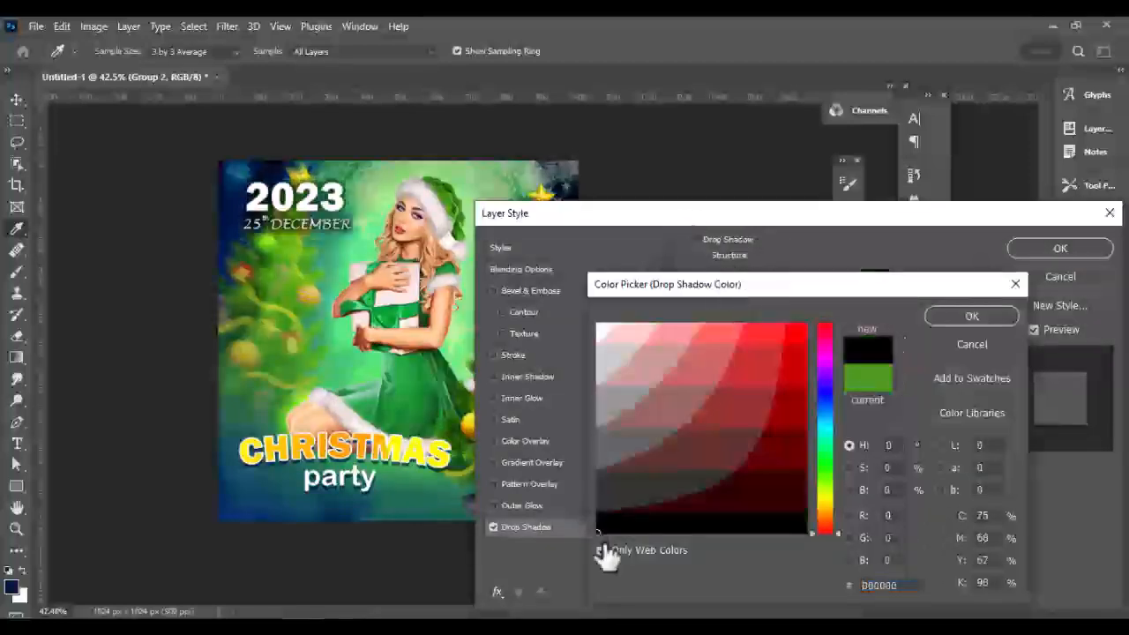
pyautogui.click(604, 550)
pyautogui.click(639, 496)
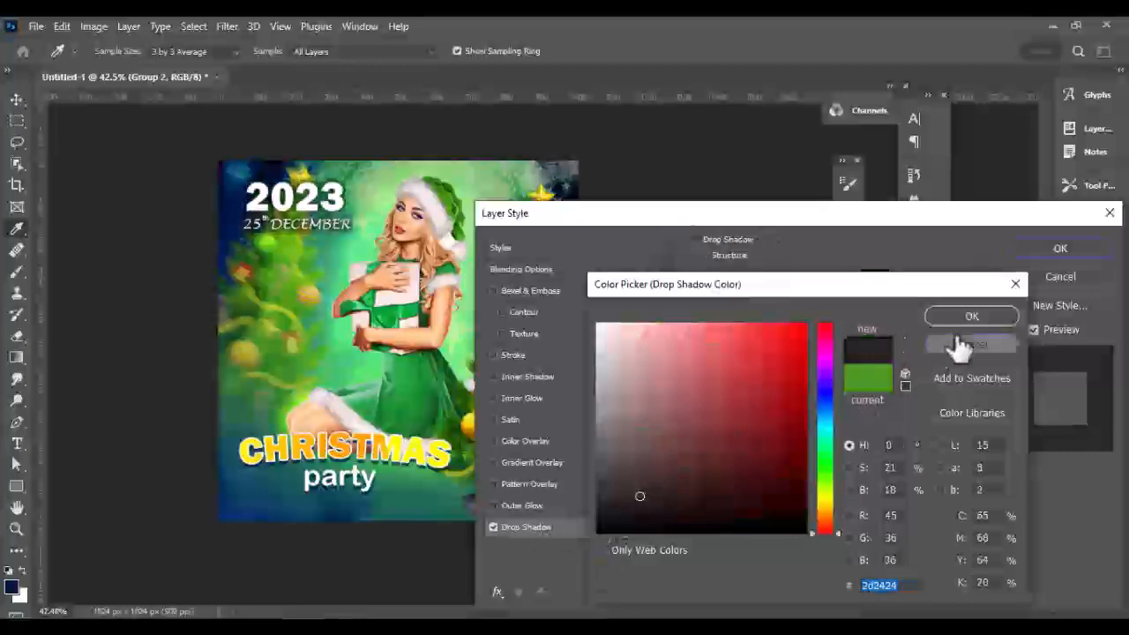
pyautogui.click(960, 343)
pyautogui.click(1014, 278)
# Step: Add a paragraph text box across the lower middle of the poster reading "Crongratulation"
pyautogui.scroll(2, 503, 441)
pyautogui.scroll(-2, 468, 468)
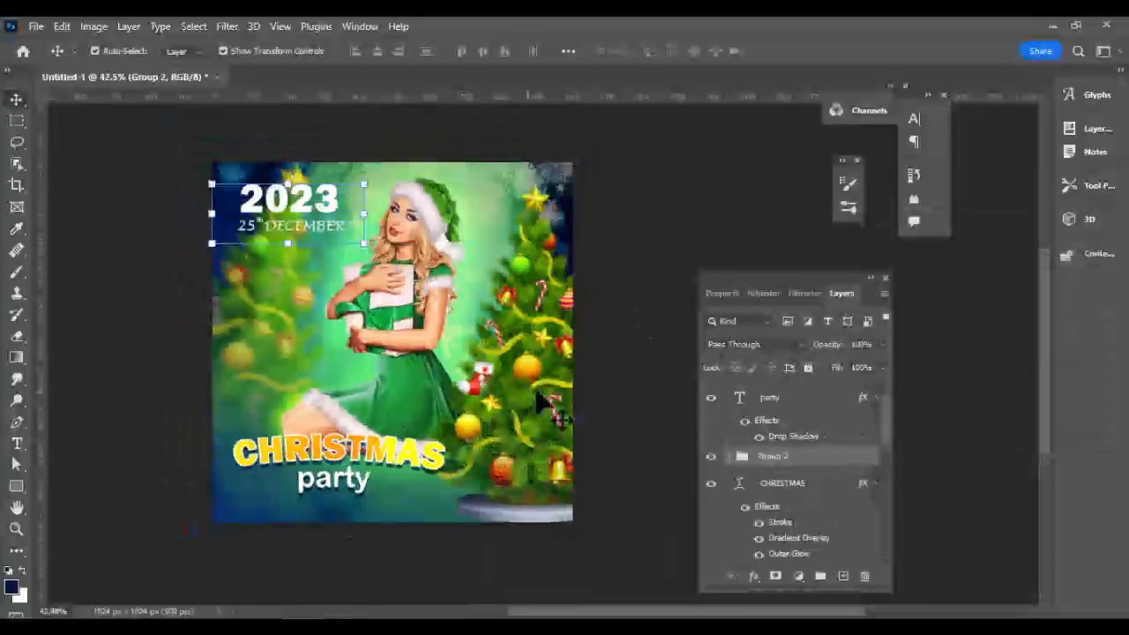
pyautogui.click(593, 377)
pyautogui.scroll(1, 500, 420)
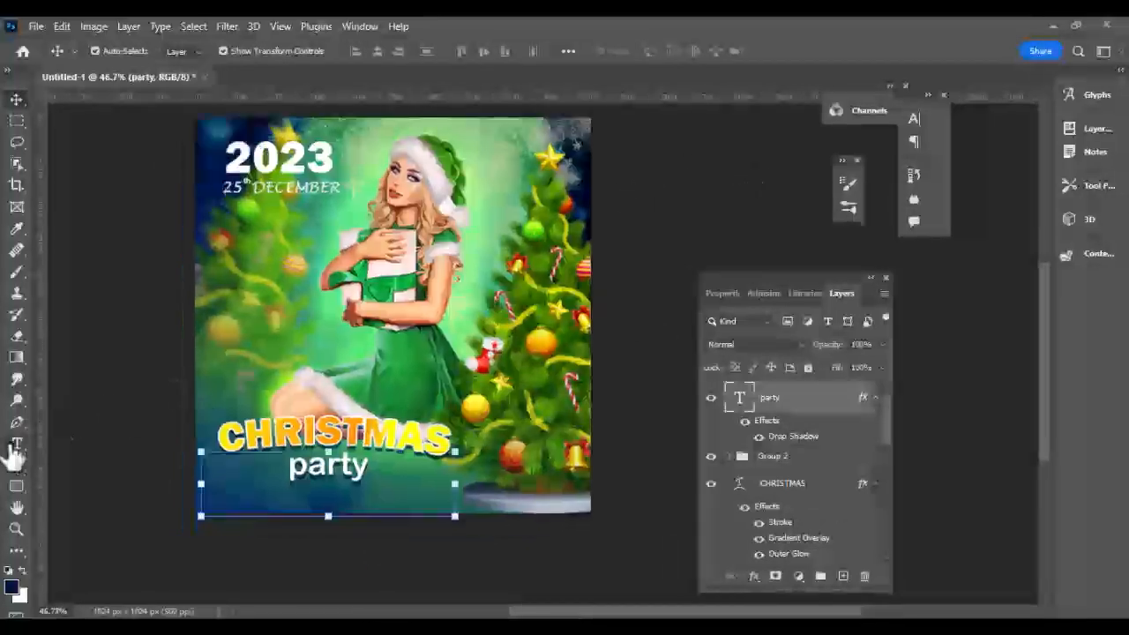
pyautogui.click(16, 444)
pyautogui.moveTo(233, 304); pyautogui.dragTo(592, 401)
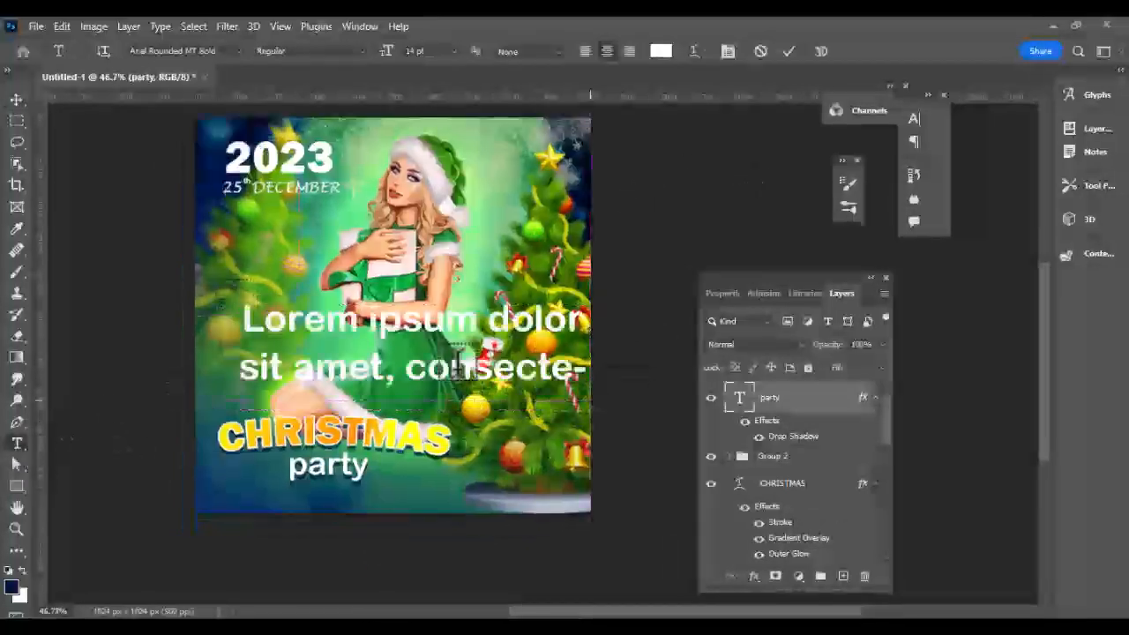
pyautogui.write('Crongratulation')
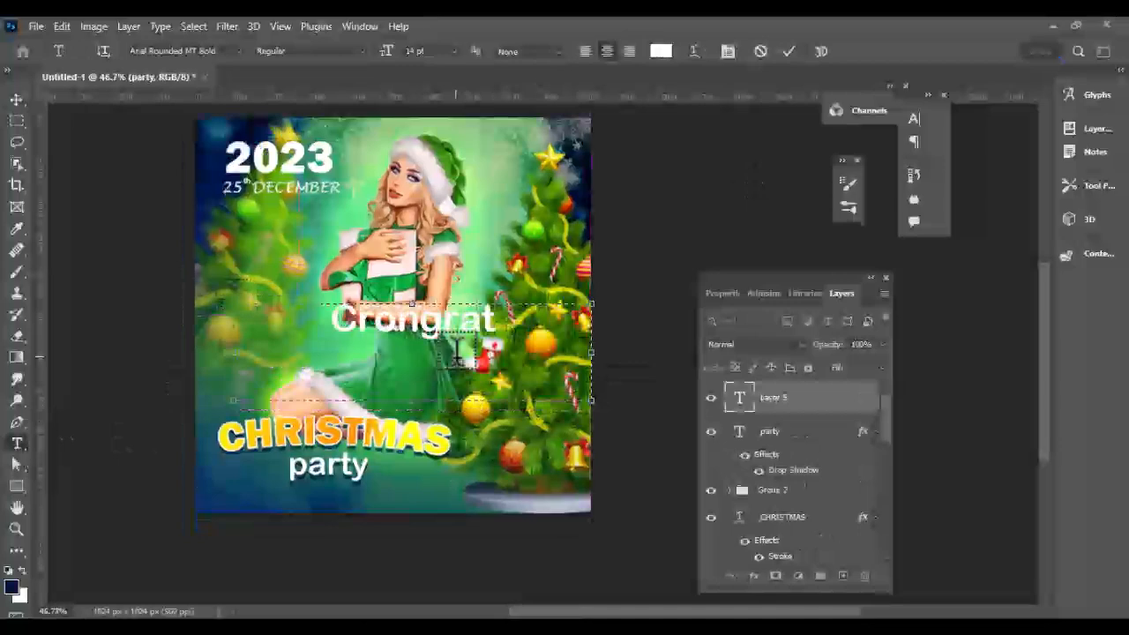
# Step: Preview different fonts on the whole "Crongratulation" text and set it to Rage Italic
pyautogui.hotkey('ctrl', 'a')
pyautogui.click(237, 52)
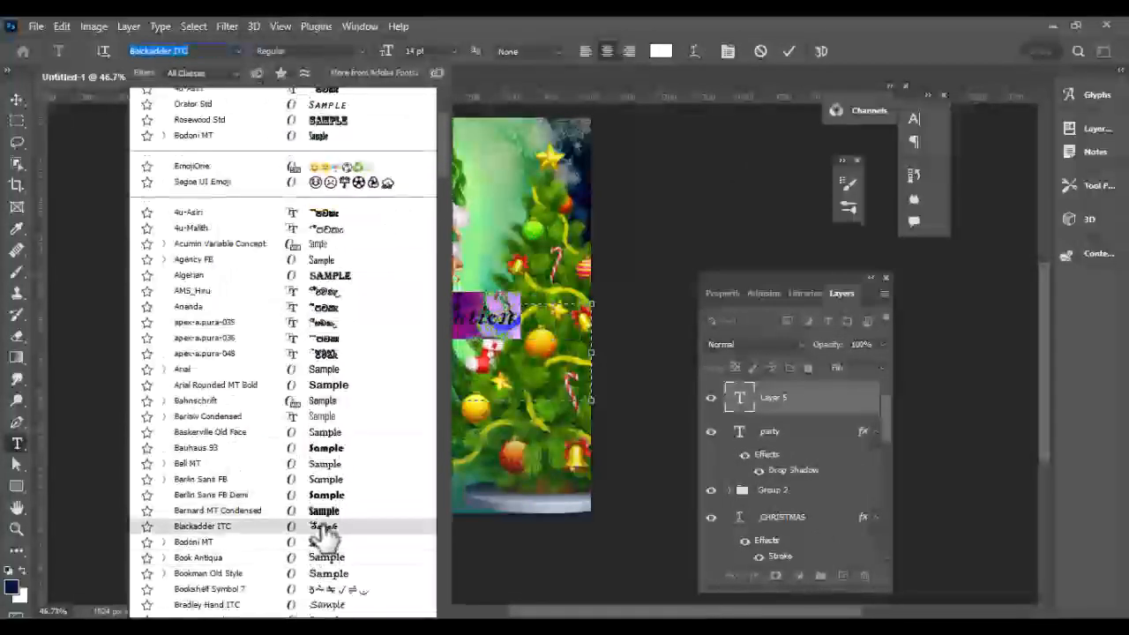
pyautogui.scroll(-5, 327, 538)
pyautogui.scroll(-1, 331, 492)
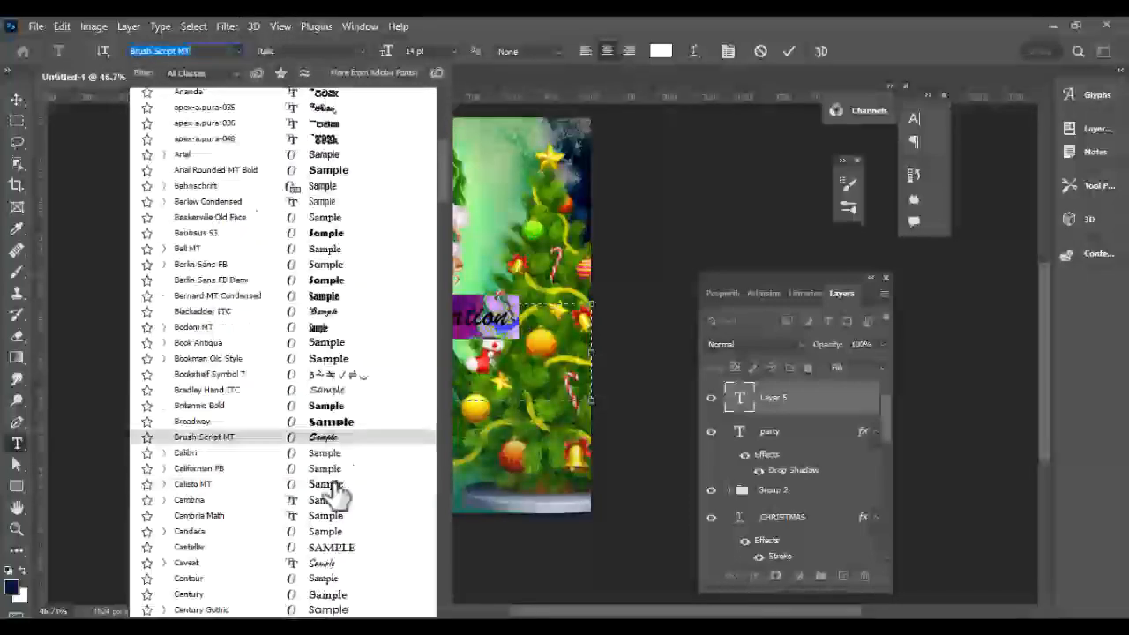
pyautogui.scroll(-9, 332, 572)
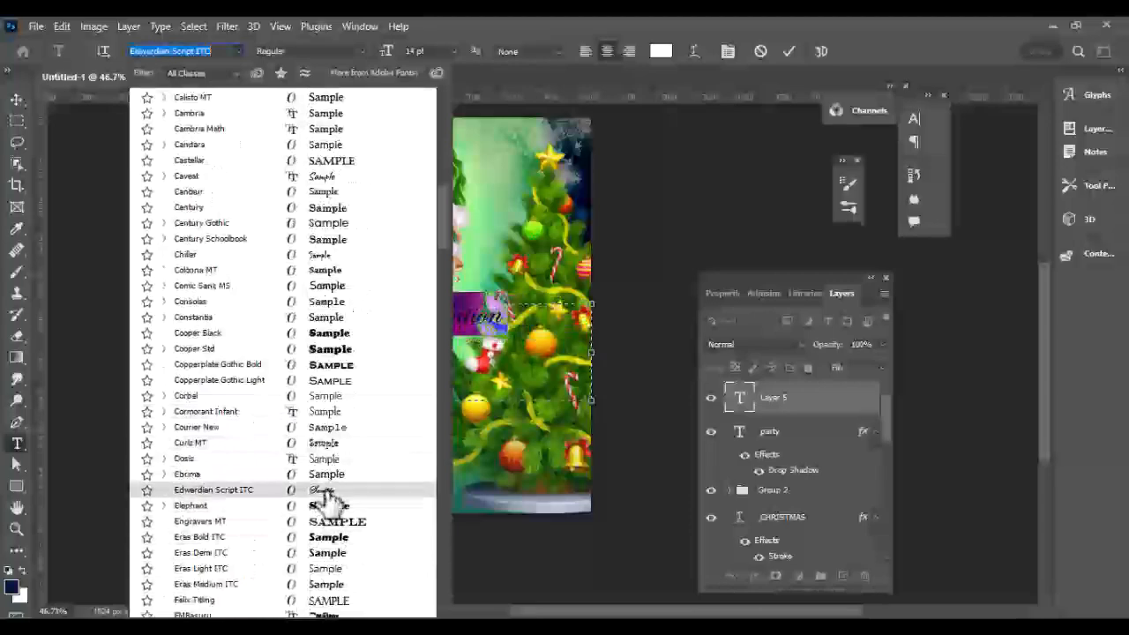
pyautogui.scroll(-6, 332, 539)
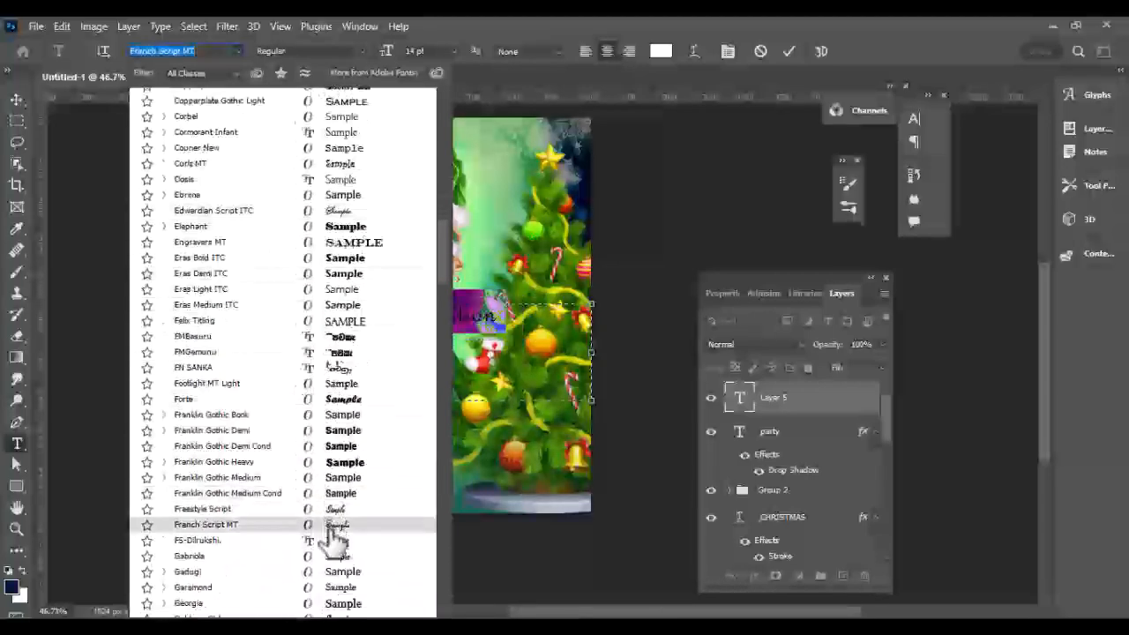
pyautogui.scroll(-7, 335, 531)
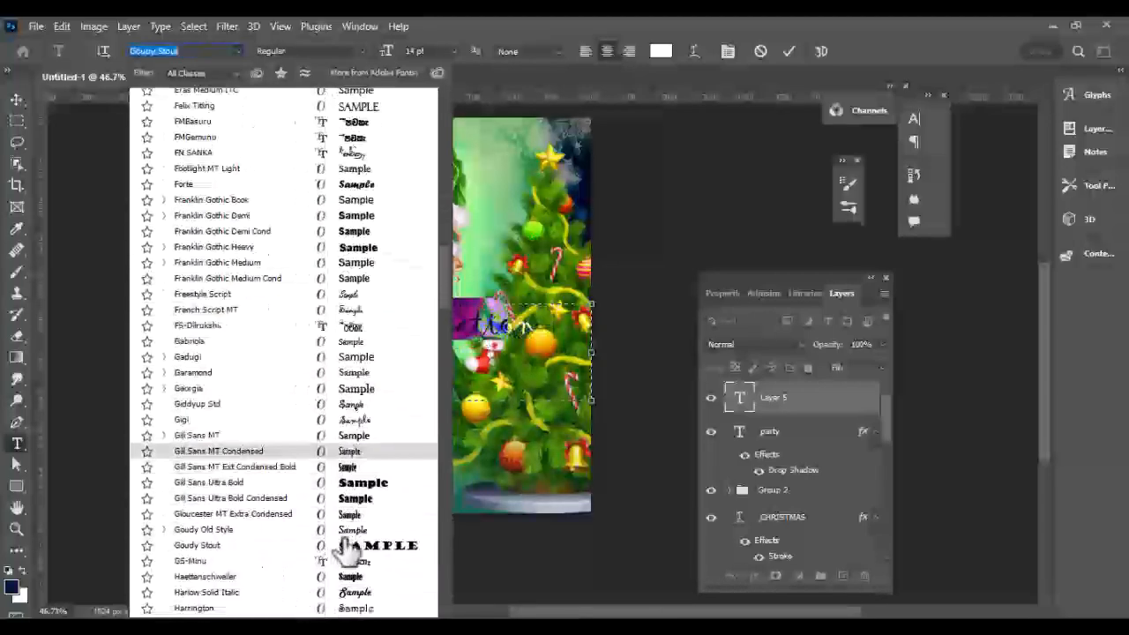
pyautogui.scroll(-6, 357, 533)
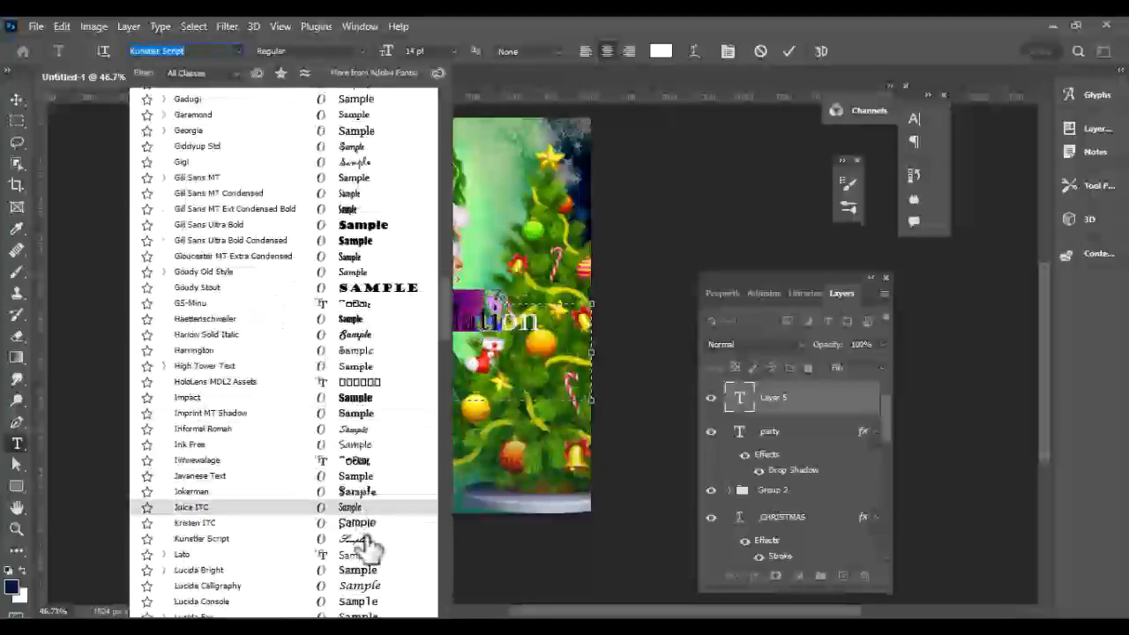
pyautogui.scroll(-14, 372, 549)
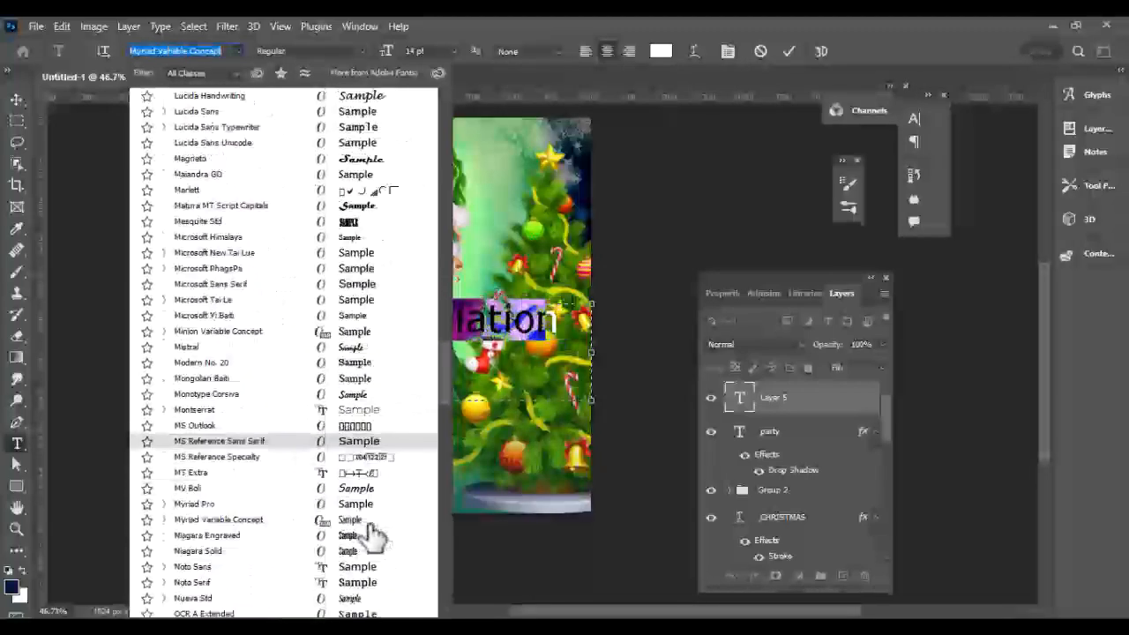
pyautogui.scroll(-4, 366, 479)
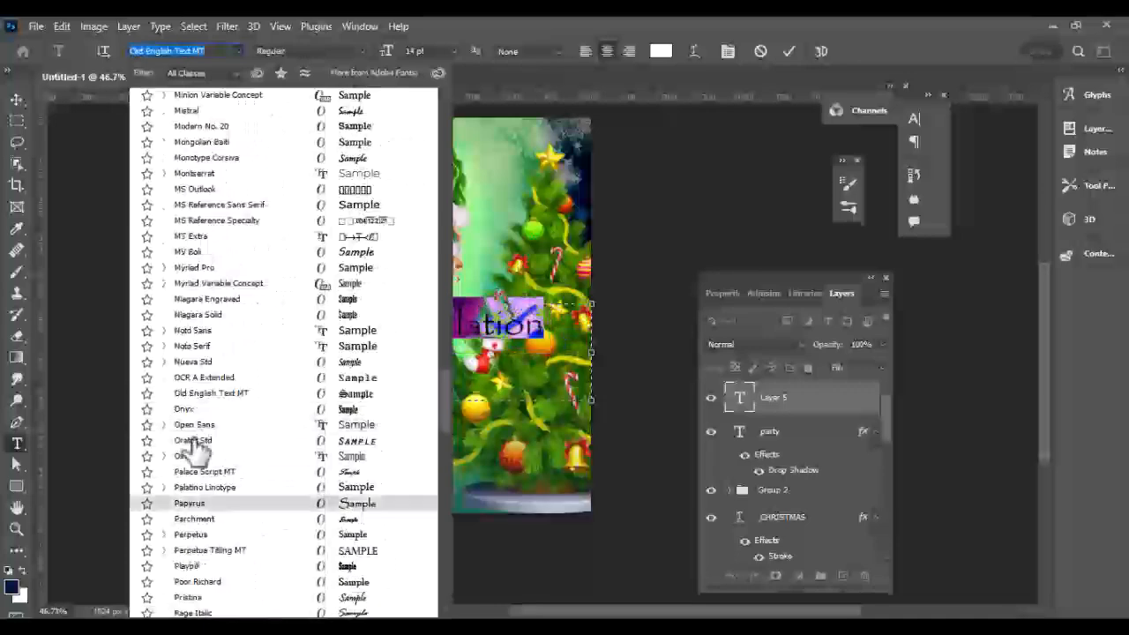
pyautogui.click(388, 549)
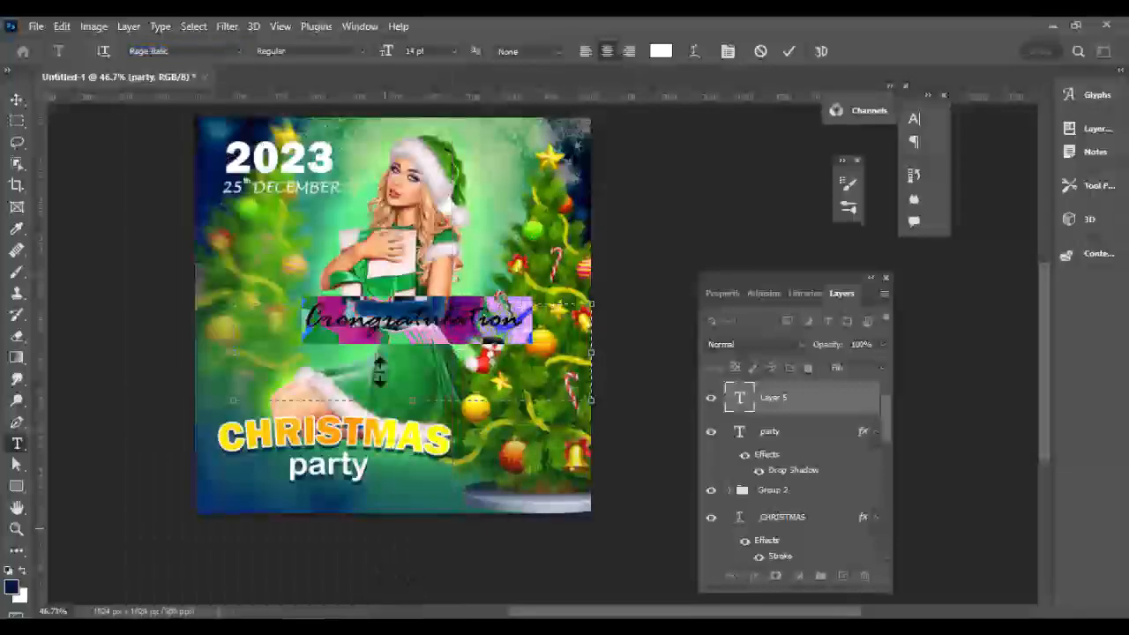
# Step: Scale the "Crongratulation" text to about 75% beneath "party", and move its layer into Group 2
pyautogui.click(17, 99)
pyautogui.moveTo(408, 322); pyautogui.dragTo(331, 487)
pyautogui.moveTo(518, 519); pyautogui.dragTo(432, 516)
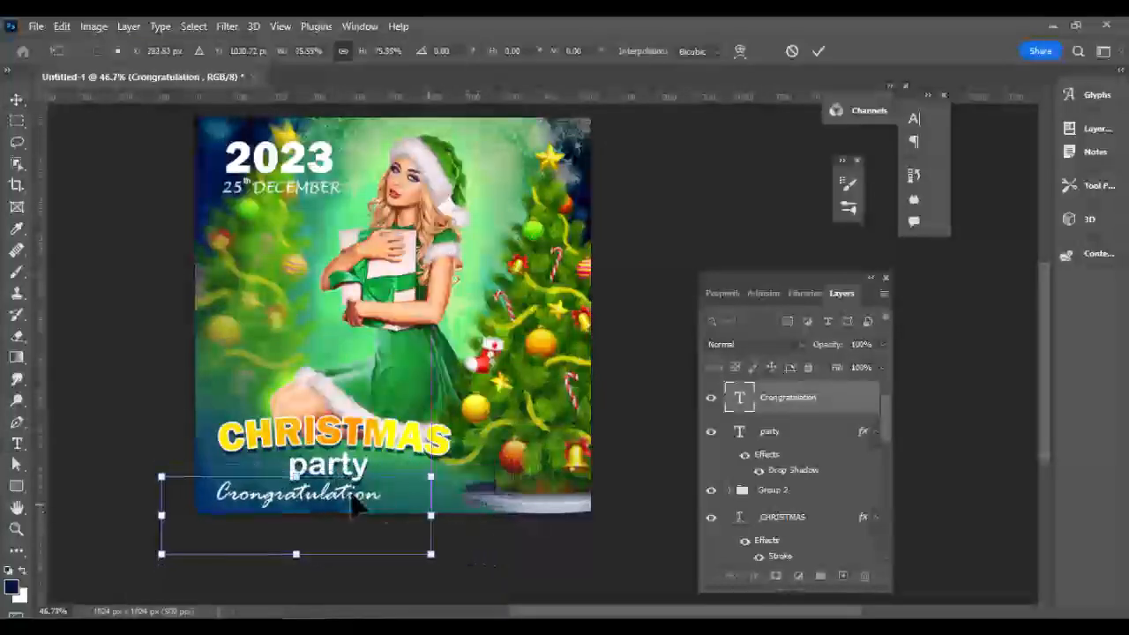
pyautogui.moveTo(357, 490); pyautogui.dragTo(381, 488)
pyautogui.moveTo(783, 429); pyautogui.dragTo(768, 491)
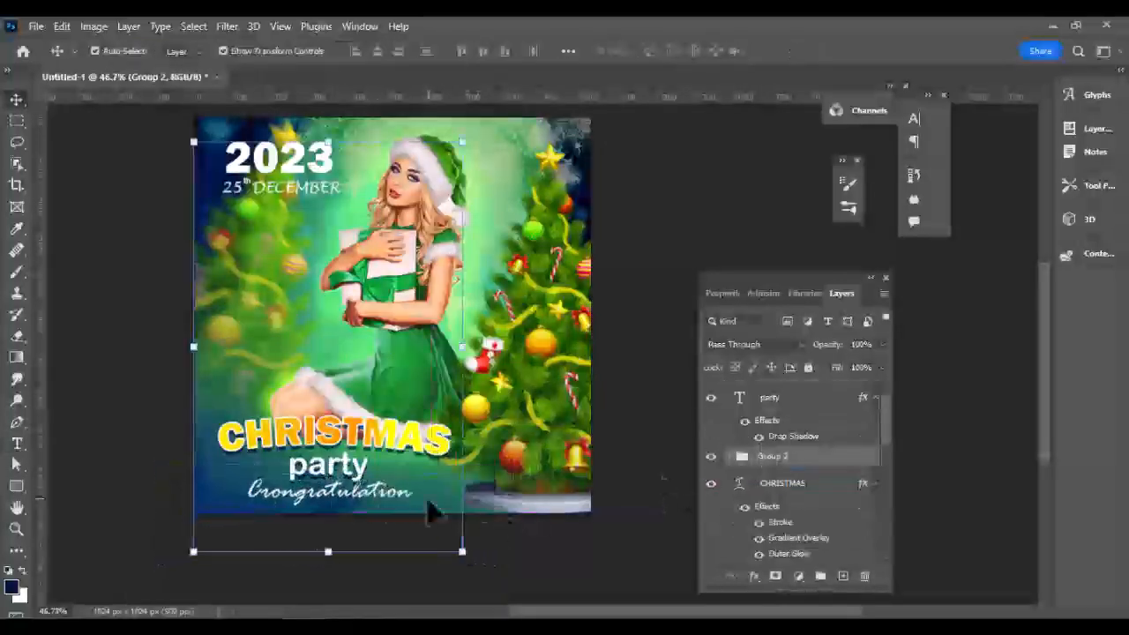
# Step: Take the "Crongratulation" text layer out of Group 2 and place it between Group 2 and the CHRISTMAS layer
pyautogui.click(732, 457)
pyautogui.moveTo(779, 482); pyautogui.dragTo(782, 450)
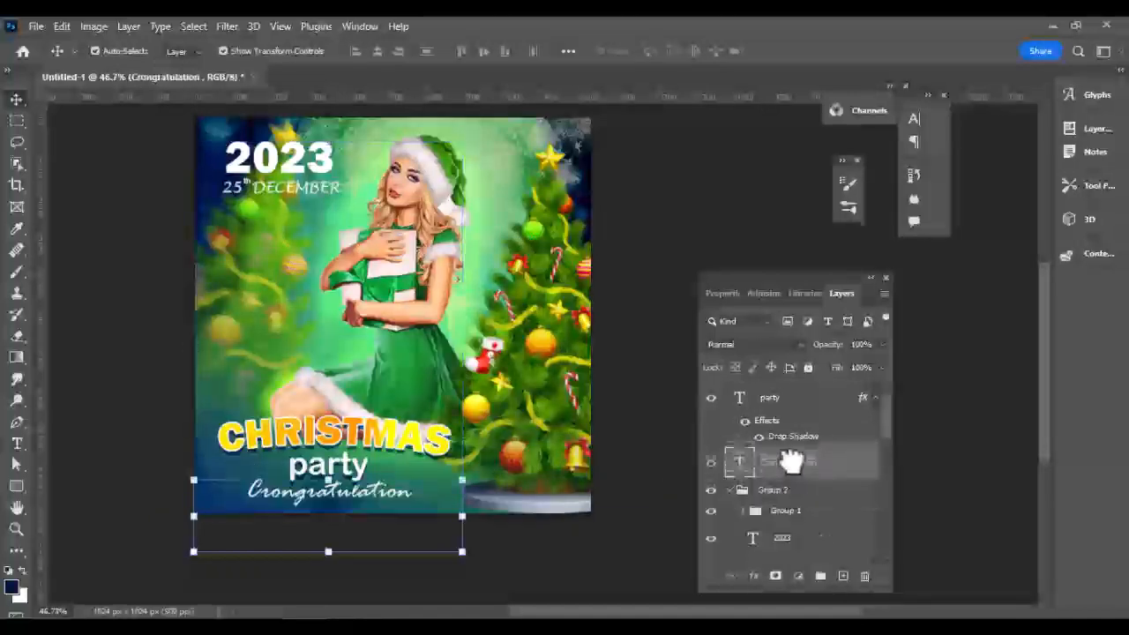
pyautogui.click(738, 492)
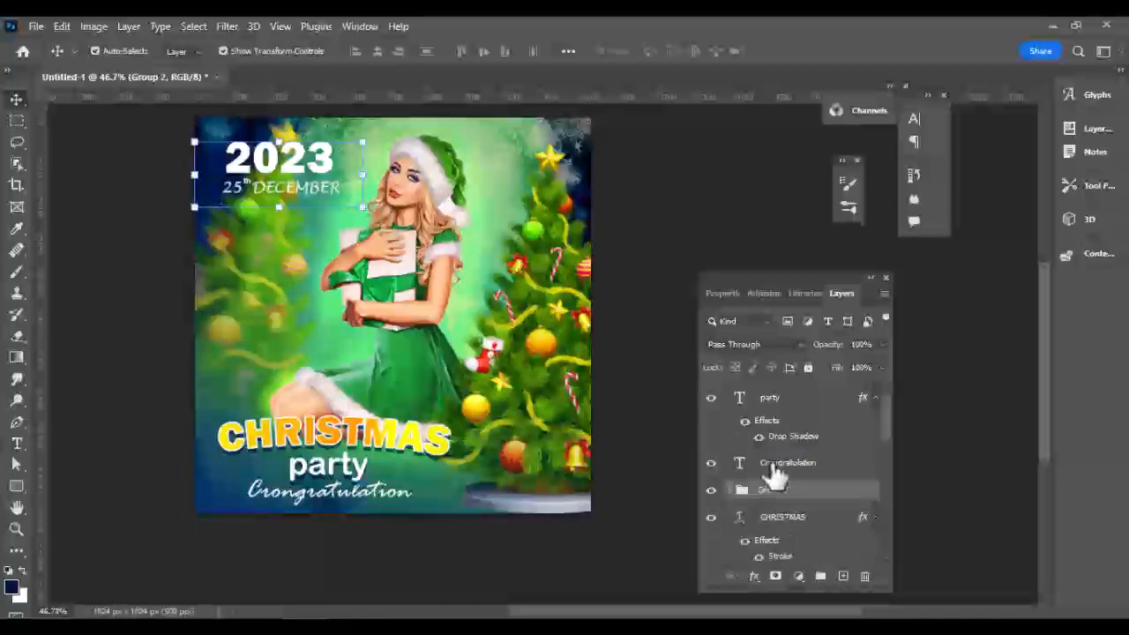
pyautogui.moveTo(773, 476); pyautogui.dragTo(757, 504)
# Step: Give the "Crongratulation" text a blue Hard Light drop shadow with 100% opacity, 8 px distance and 32% spread
pyautogui.rightClick(800, 481)
pyautogui.click(814, 41)
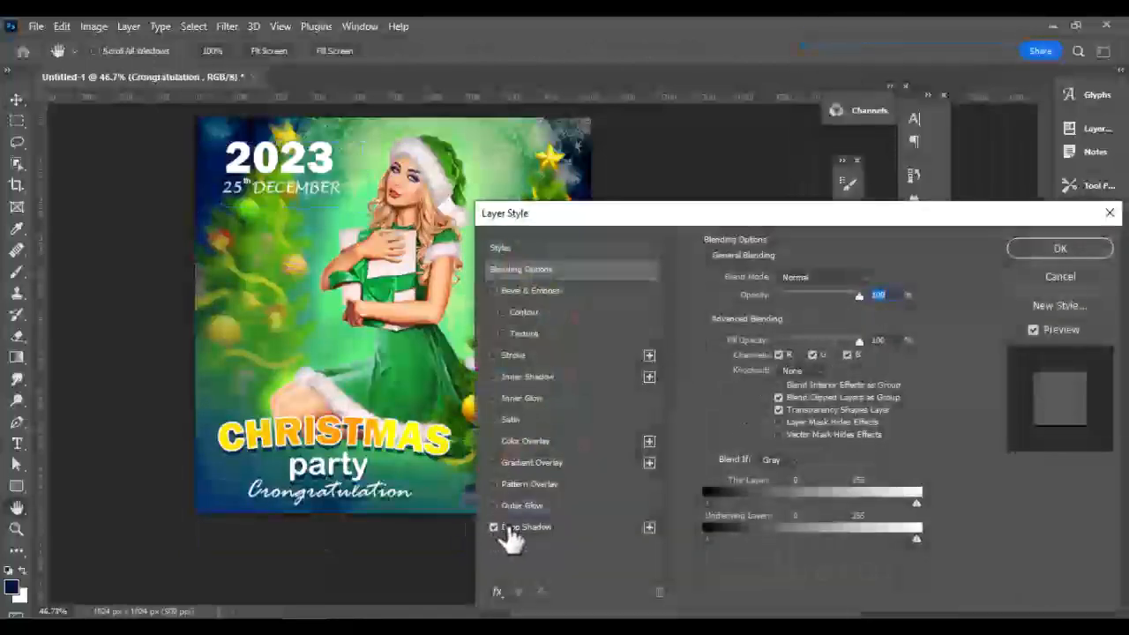
pyautogui.click(509, 529)
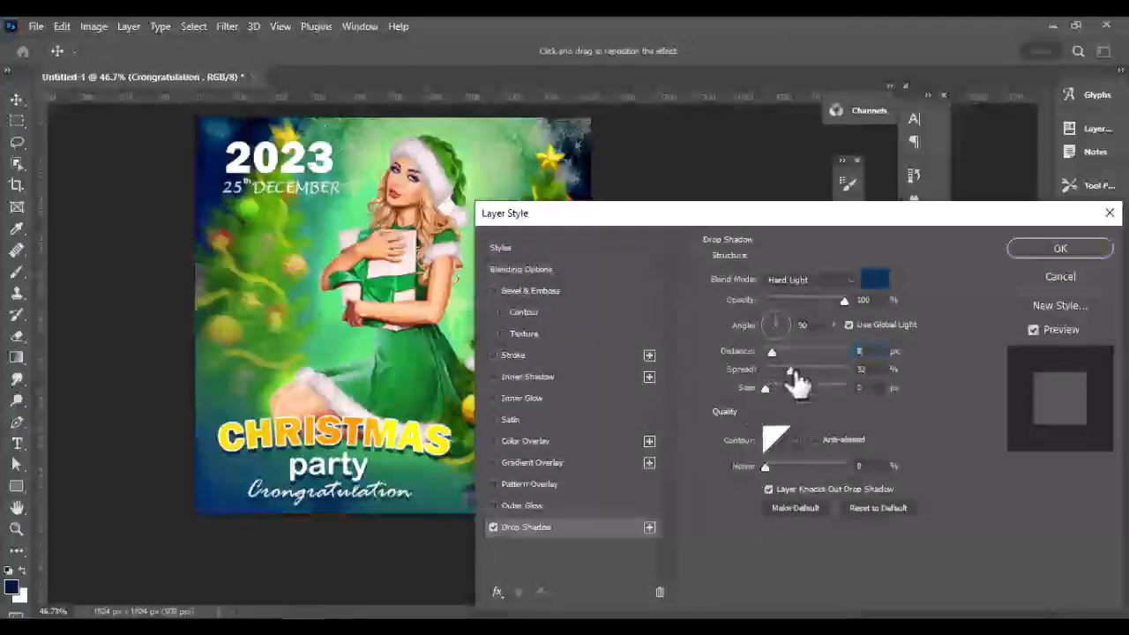
pyautogui.click(1061, 247)
pyautogui.rightClick(784, 497)
pyautogui.press('Escape')
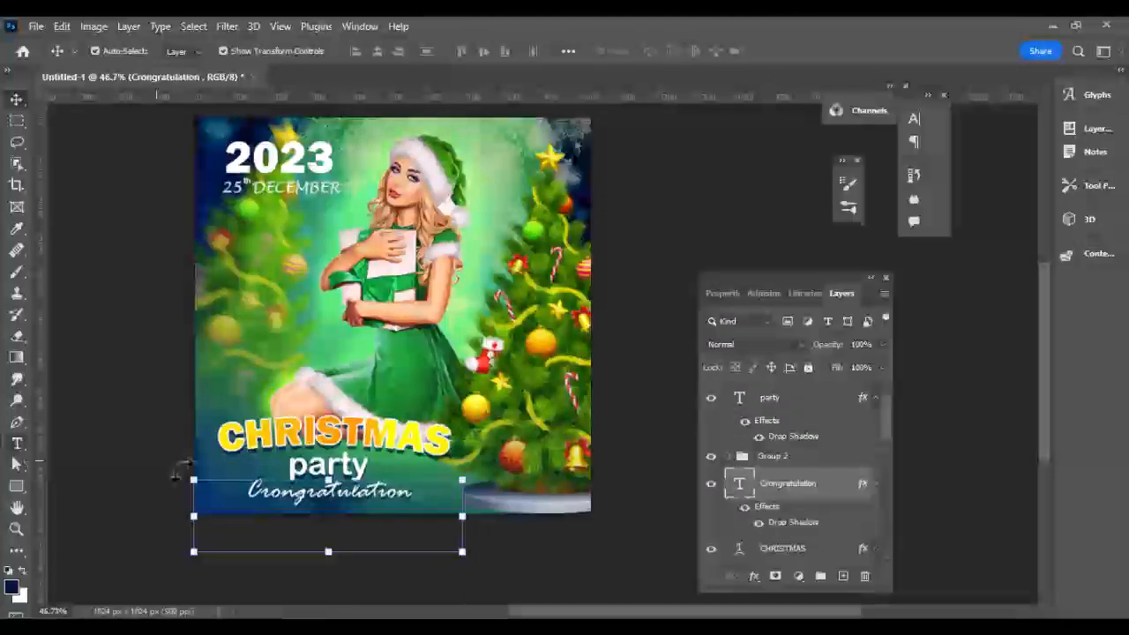
# Step: Change the colour of the "Crongratulation" text to the near-white f5f4f4
pyautogui.click(18, 444)
pyautogui.press('Return')
pyautogui.click(662, 51)
pyautogui.click(607, 484)
pyautogui.moveTo(607, 484); pyautogui.dragTo(598, 329)
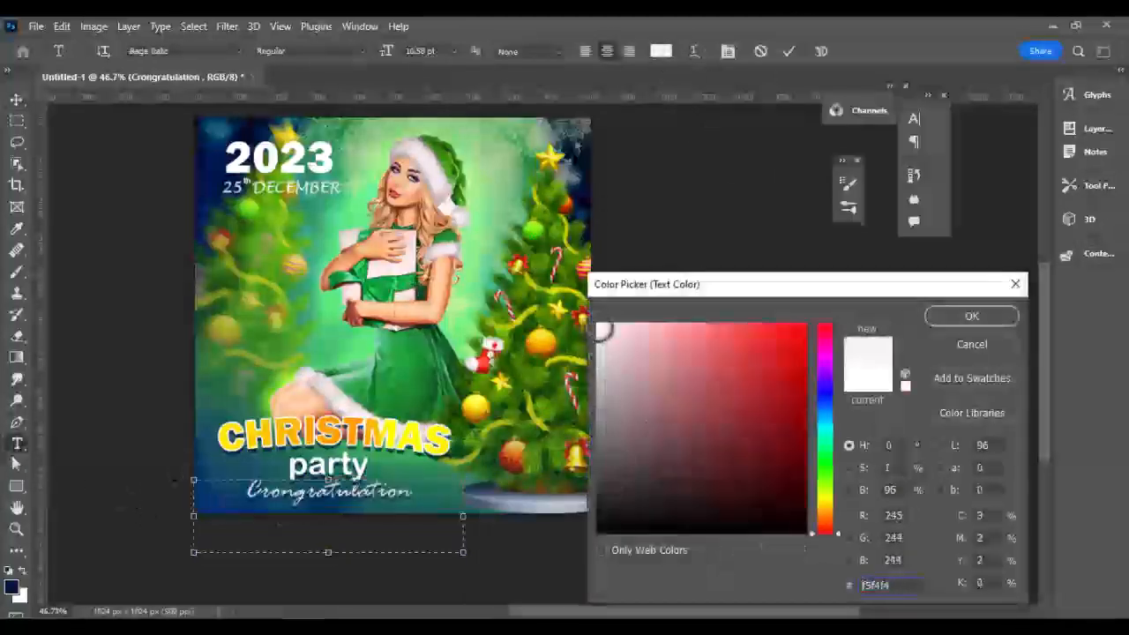
pyautogui.click(971, 316)
pyautogui.scroll(-1, 607, 351)
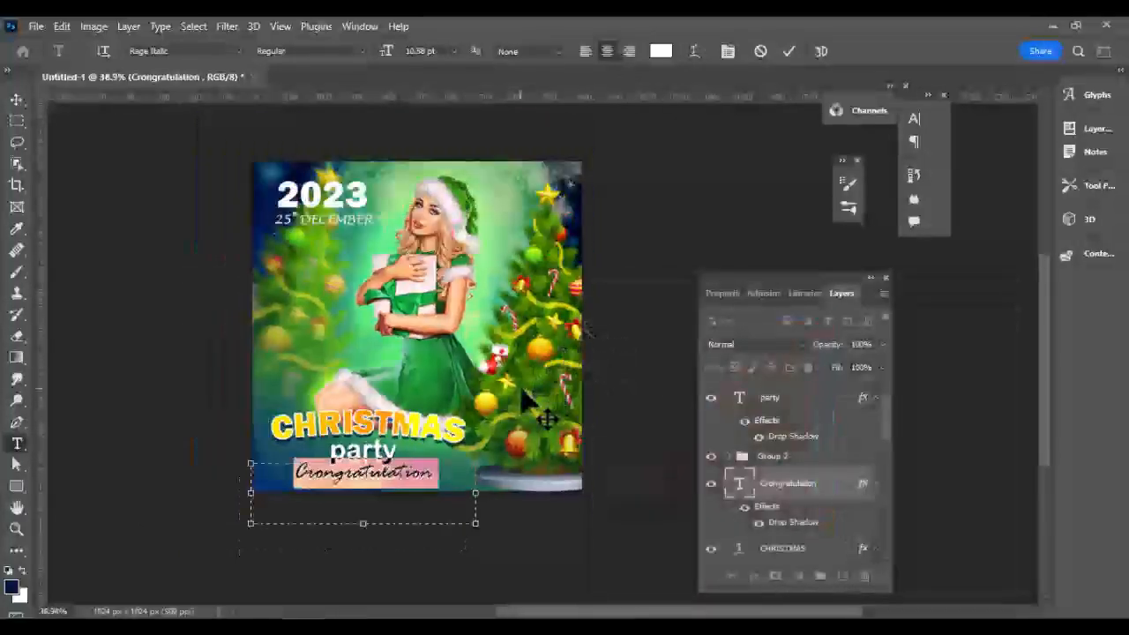
pyautogui.click(16, 102)
pyautogui.click(416, 373)
# Step: Add a new empty layer directly above the blue background Layer 1
pyautogui.scroll(-2, 511, 372)
pyautogui.scroll(3, 521, 369)
pyautogui.scroll(1, 1046, 360)
pyautogui.scroll(-1, 802, 490)
pyautogui.click(842, 577)
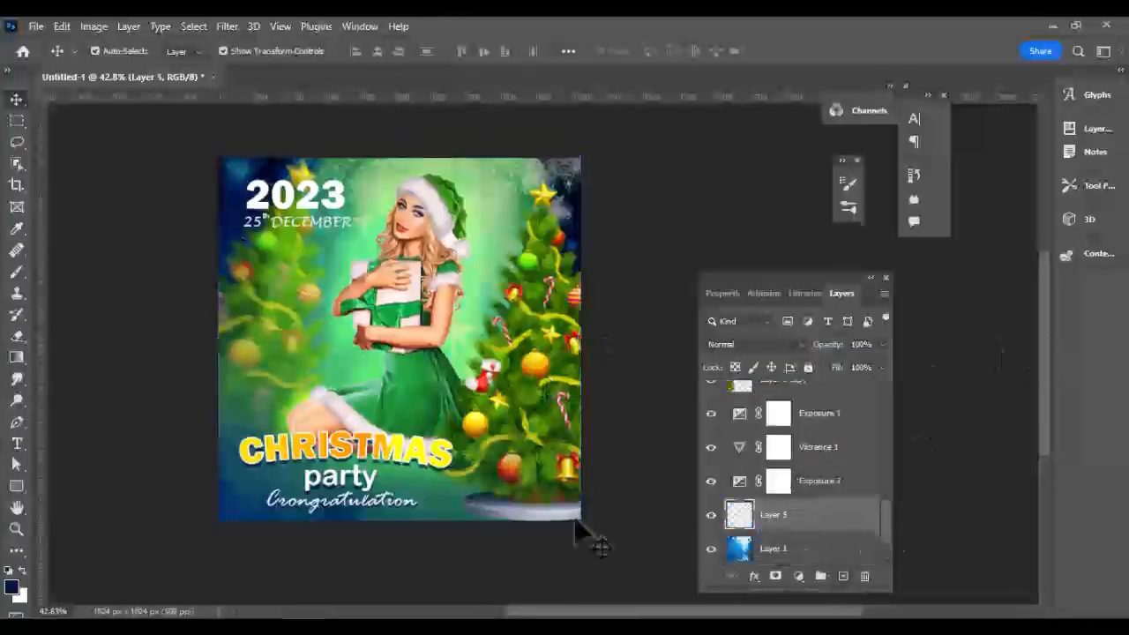
# Step: Paint the poster's lower-left and two upper corners near-black on Layer 5 with a Soft Round brush of about 495 px
pyautogui.click(17, 271)
pyautogui.click(11, 586)
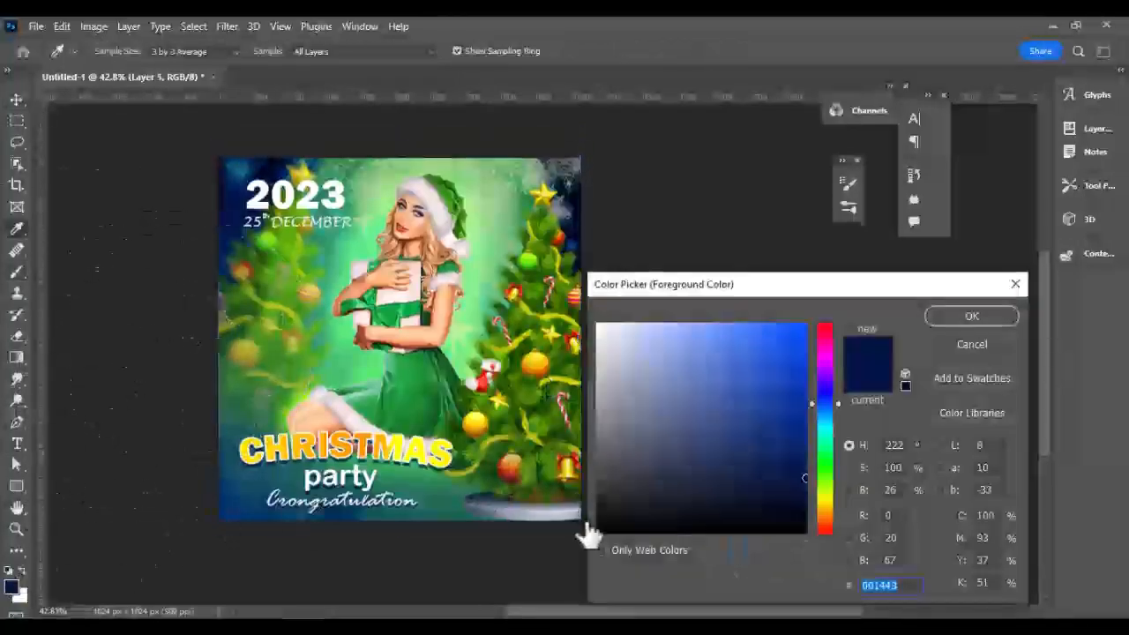
pyautogui.click(1004, 317)
pyautogui.click(116, 51)
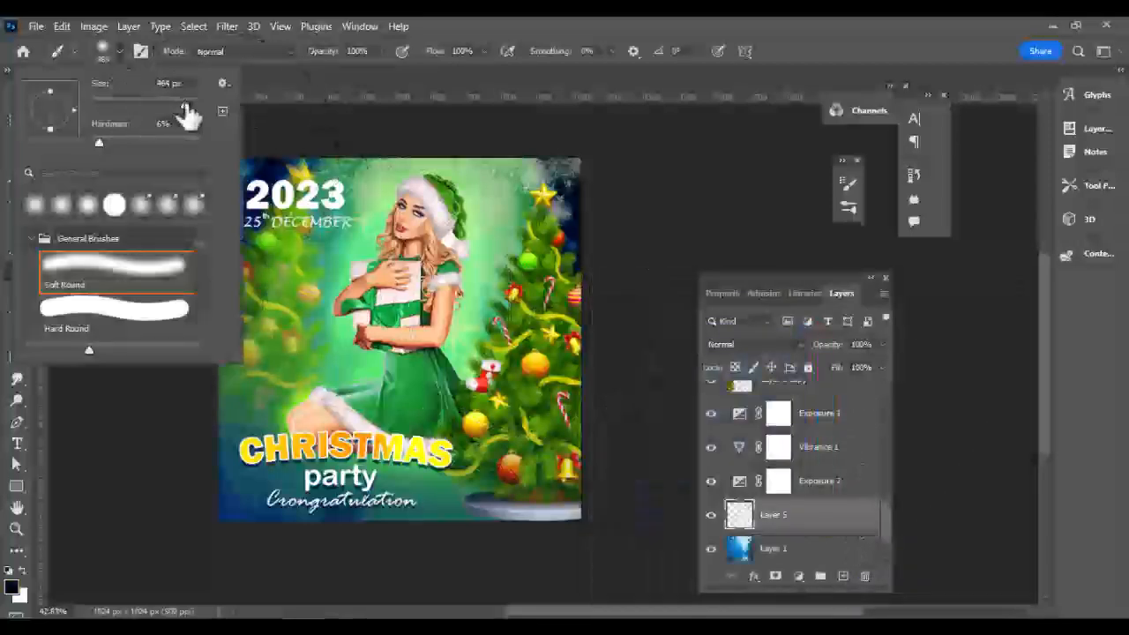
pyautogui.moveTo(102, 145); pyautogui.dragTo(92, 146)
pyautogui.click(225, 498)
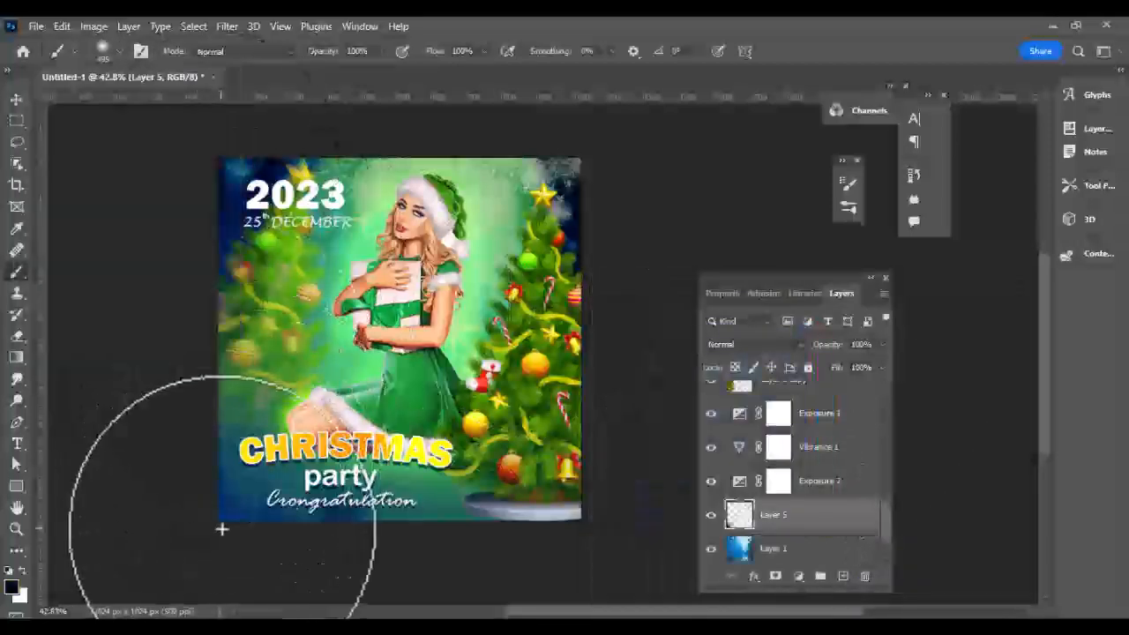
pyautogui.click(558, 181)
pyautogui.click(280, 187)
# Step: Move Layer 5 up the stack to just below the CHRISTMAS text and set its blend mode to Saturation
pyautogui.press('v')
pyautogui.moveTo(780, 412); pyautogui.dragTo(785, 406)
pyautogui.scroll(2, 796, 428)
pyautogui.moveTo(789, 554); pyautogui.dragTo(769, 466)
pyautogui.scroll(1, 777, 481)
pyautogui.moveTo(772, 522); pyautogui.dragTo(781, 463)
pyautogui.scroll(2, 778, 472)
pyautogui.scroll(2, 785, 472)
pyautogui.moveTo(793, 534); pyautogui.dragTo(771, 565)
pyautogui.click(757, 344)
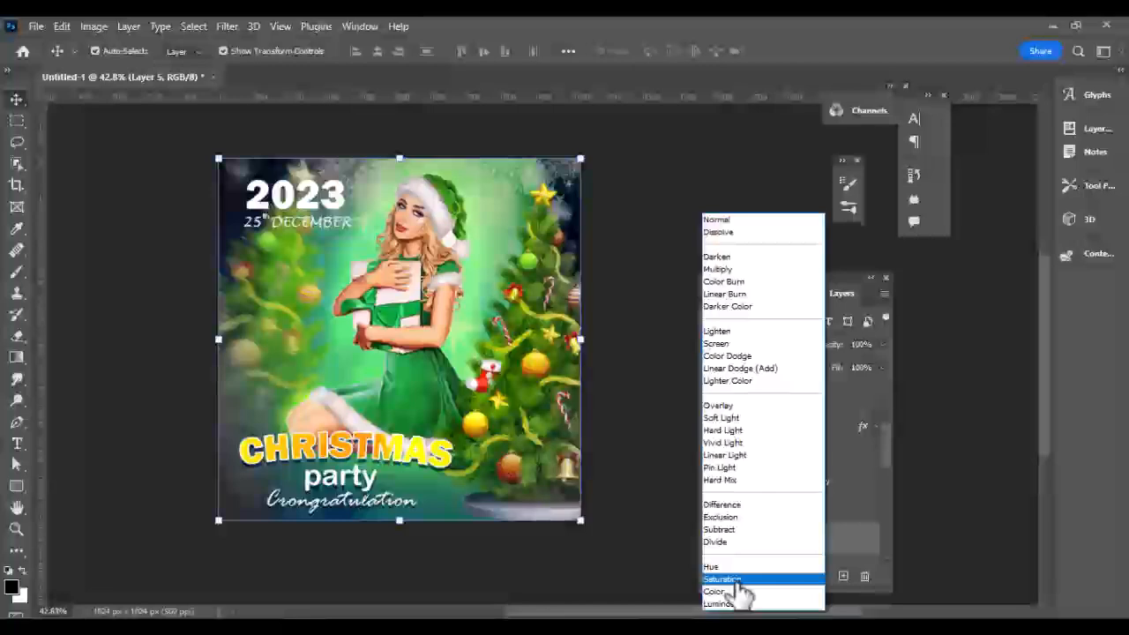
pyautogui.click(732, 579)
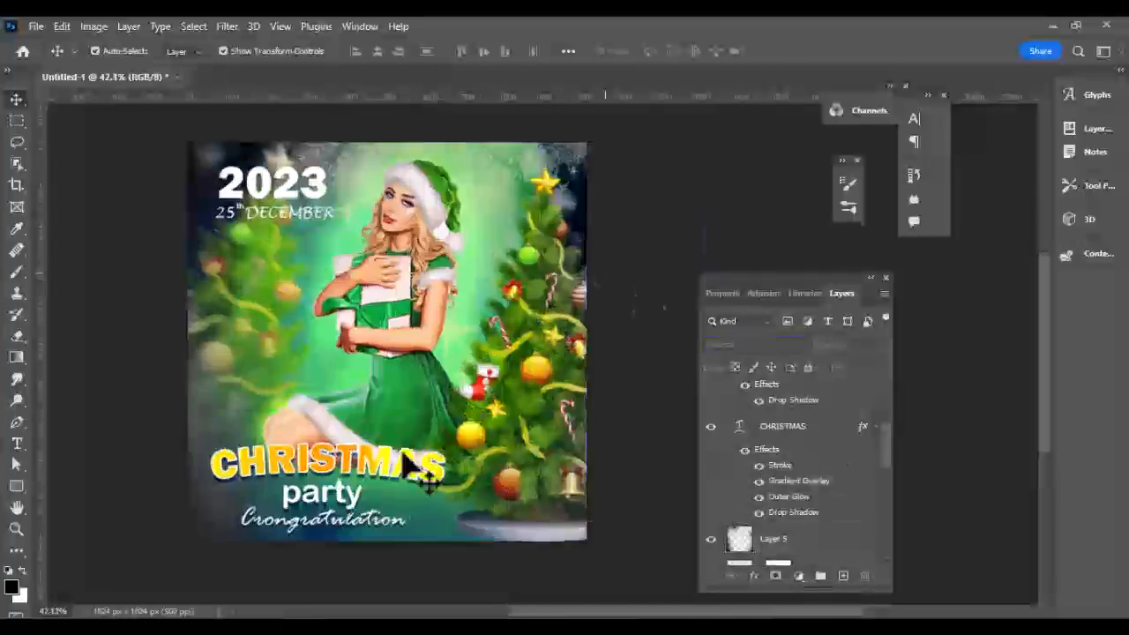
# Step: Bring the graphics logo from its open PNG file into the poster as a new layer, and close the PNG file
pyautogui.moveTo(542, 609); pyautogui.dragTo(574, 609)
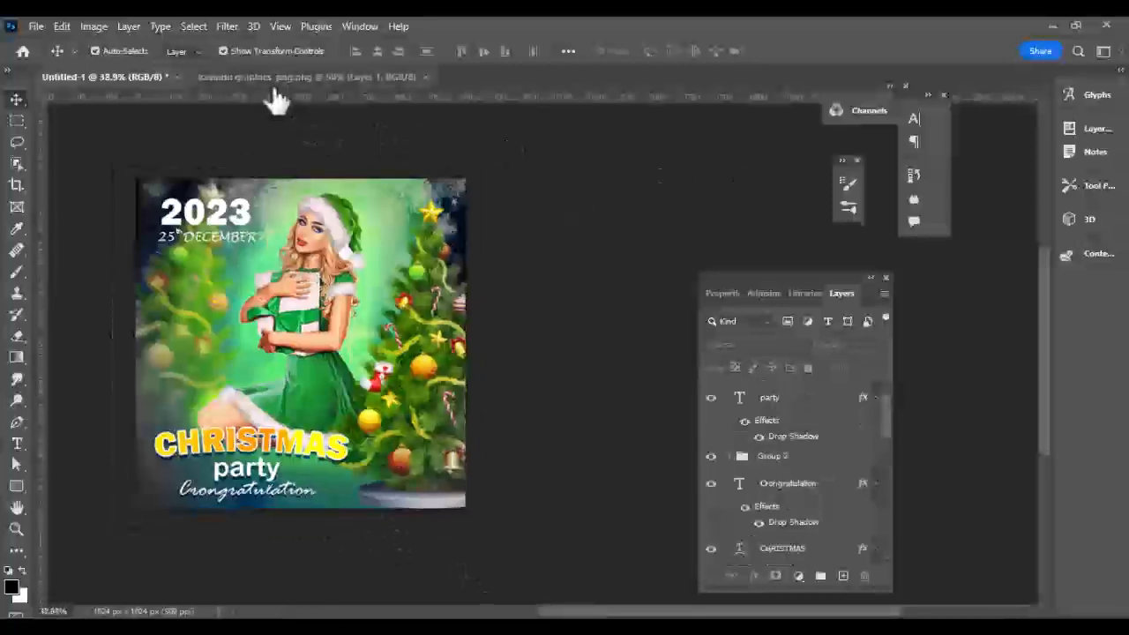
pyautogui.moveTo(238, 78); pyautogui.dragTo(302, 209)
pyautogui.moveTo(459, 418); pyautogui.dragTo(227, 360)
pyautogui.click(691, 209)
pyautogui.moveTo(265, 396); pyautogui.dragTo(266, 374)
# Step: Scale the logo to 22.34% and place it on the tree's base in the poster's lower-right corner
pyautogui.scroll(6, 298, 378)
pyautogui.scroll(3, 291, 373)
pyautogui.moveTo(170, 301); pyautogui.dragTo(558, 470)
pyautogui.moveTo(1045, 369); pyautogui.dragTo(1045, 425)
pyautogui.moveTo(660, 609); pyautogui.dragTo(695, 609)
pyautogui.moveTo(270, 241); pyautogui.dragTo(540, 579)
pyautogui.moveTo(1044, 395); pyautogui.dragTo(1044, 439)
pyautogui.moveTo(521, 400); pyautogui.dragTo(508, 425)
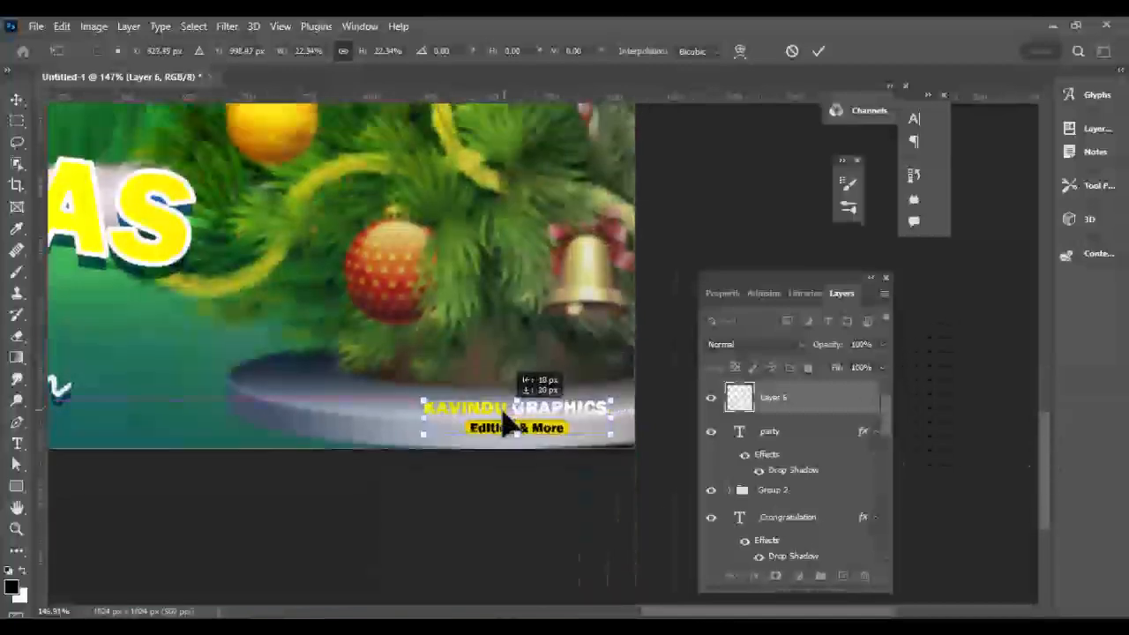
pyautogui.press('Return')
pyautogui.scroll(-6, 529, 322)
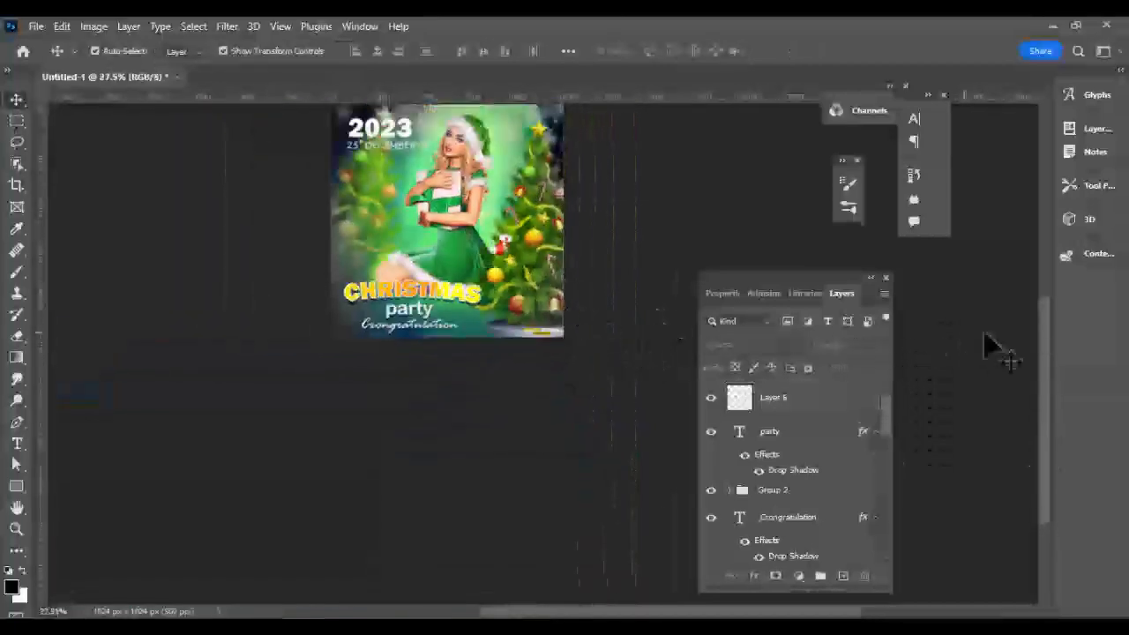
# Step: Add a black Hard Light drop shadow at 100% opacity to the logo on Layer 6
pyautogui.moveTo(1043, 347); pyautogui.dragTo(1043, 302)
pyautogui.click(793, 396)
pyautogui.rightClick(794, 396)
pyautogui.click(850, 41)
pyautogui.moveTo(565, 220); pyautogui.dragTo(725, 228)
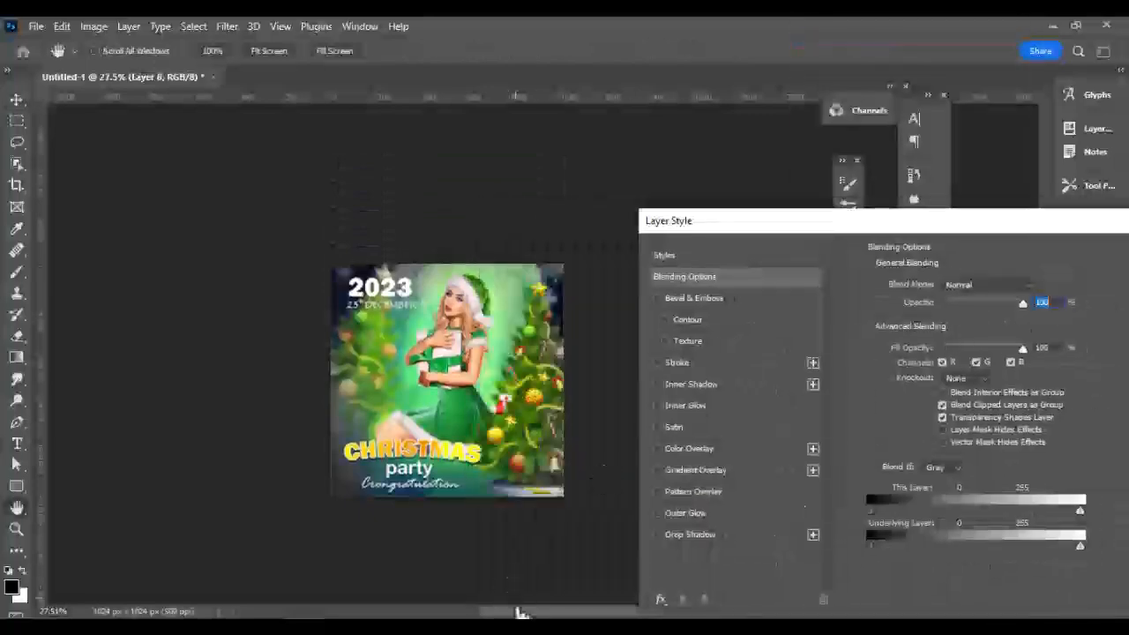
pyautogui.moveTo(512, 611); pyautogui.dragTo(576, 611)
pyautogui.click(1049, 285)
pyautogui.moveTo(696, 511); pyautogui.dragTo(575, 535)
pyautogui.click(974, 317)
pyautogui.scroll(8, 379, 419)
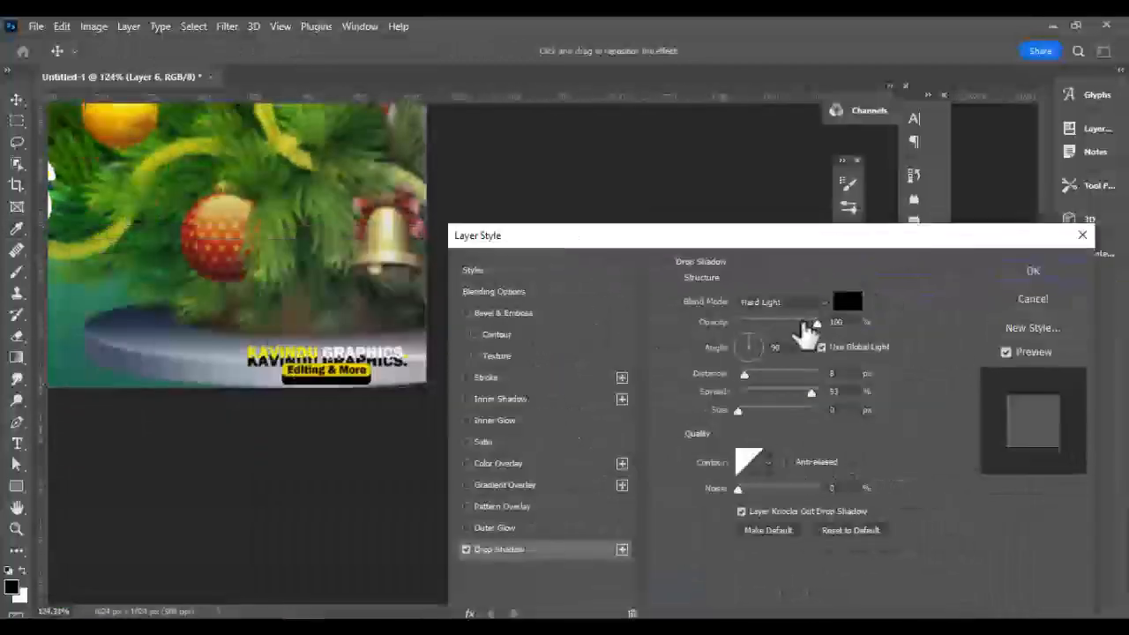
# Step: Reduce the distance and spread of the logo's drop shadow, and apply the layer style
pyautogui.moveTo(745, 375); pyautogui.dragTo(745, 410)
pyautogui.moveTo(811, 394); pyautogui.dragTo(753, 394)
pyautogui.click(1000, 273)
# Step: Examine the whole poster with the shadowed logo in its corner
pyautogui.scroll(-6, 445, 302)
pyautogui.click(572, 272)
pyautogui.moveTo(1043, 339); pyautogui.dragTo(1044, 284)
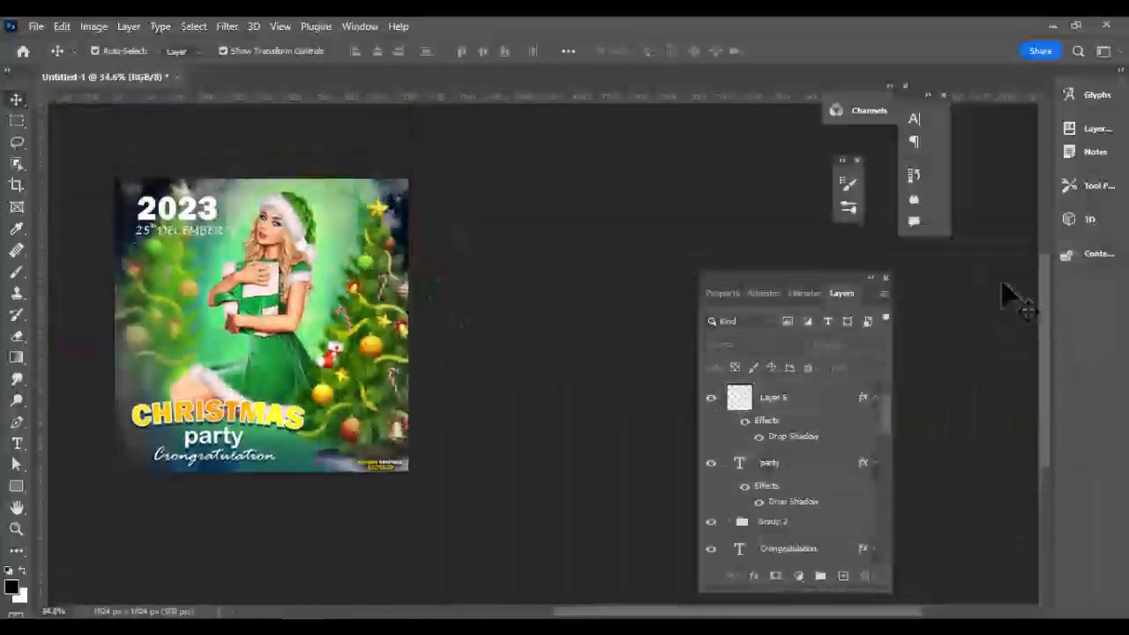
pyautogui.scroll(-2, 306, 385)
pyautogui.moveTo(558, 612)
pyautogui.mouseDown()
pyautogui.moveTo(525, 612)
pyautogui.moveTo(551, 613)
pyautogui.mouseUp()
pyautogui.scroll(1, 212, 437)
pyautogui.scroll(4, 562, 307)
pyautogui.moveTo(1046, 378); pyautogui.dragTo(1046, 361)
pyautogui.moveTo(606, 611); pyautogui.dragTo(587, 612)
pyautogui.scroll(1, 619, 505)
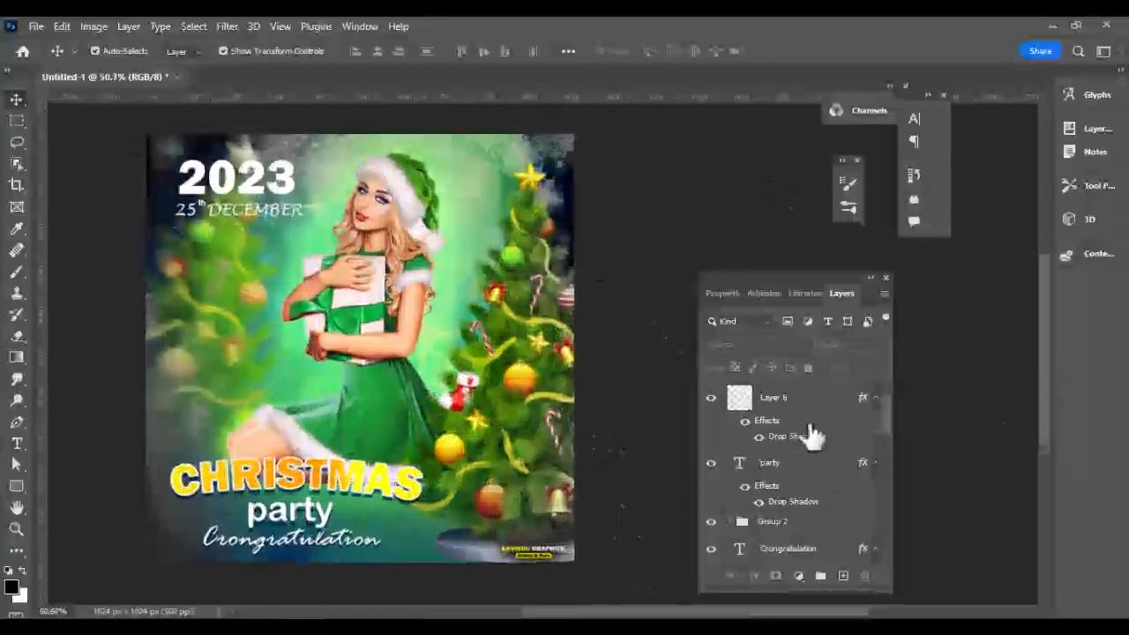
# Step: Add a Vibrance adjustment layer above the logo with vibrance +42 and saturation +3
pyautogui.click(799, 414)
pyautogui.click(799, 576)
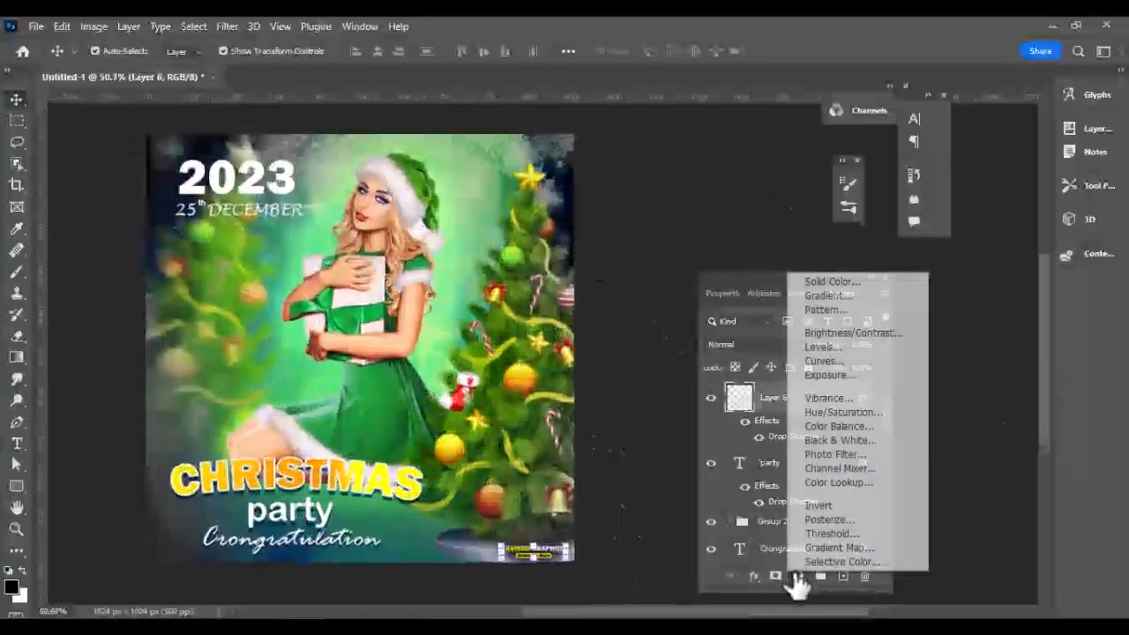
pyautogui.click(820, 397)
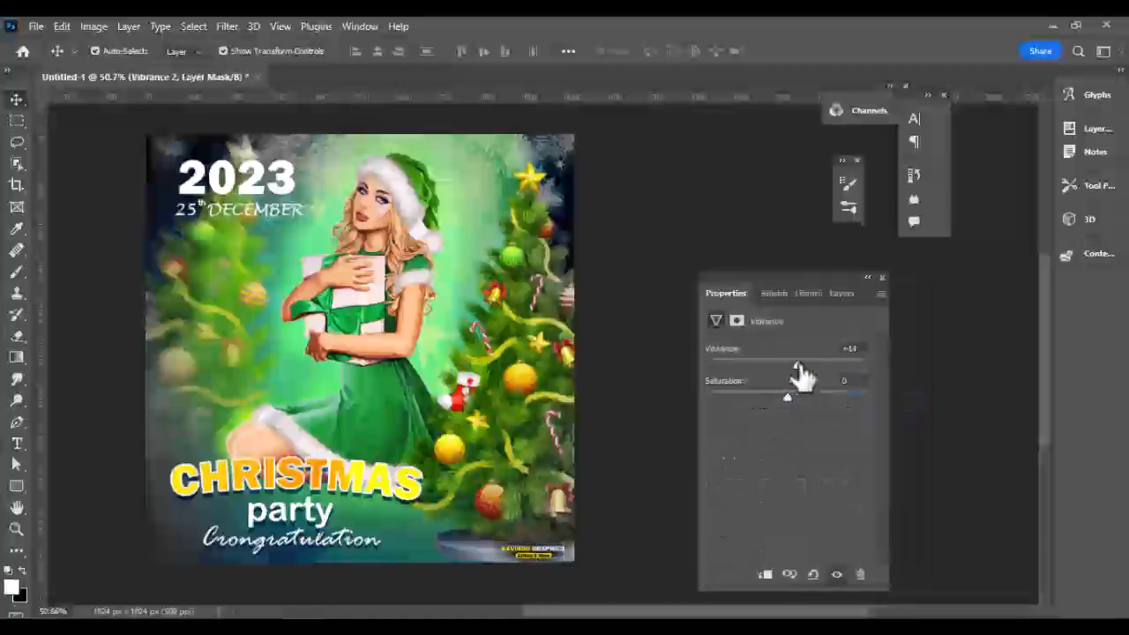
pyautogui.moveTo(796, 401); pyautogui.dragTo(793, 406)
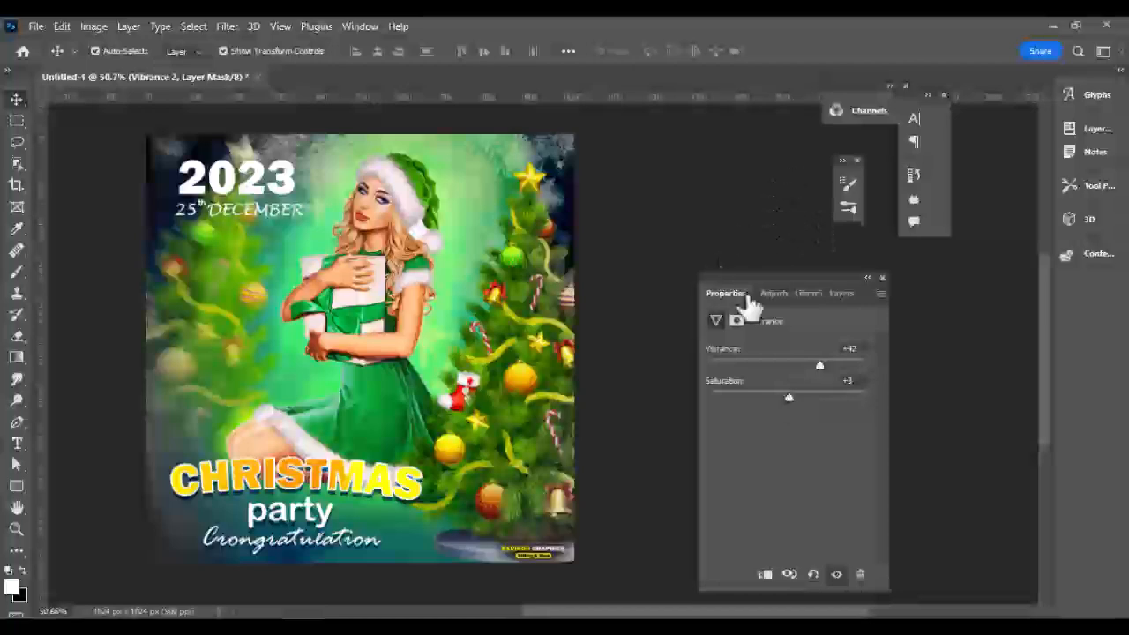
pyautogui.scroll(-1, 535, 306)
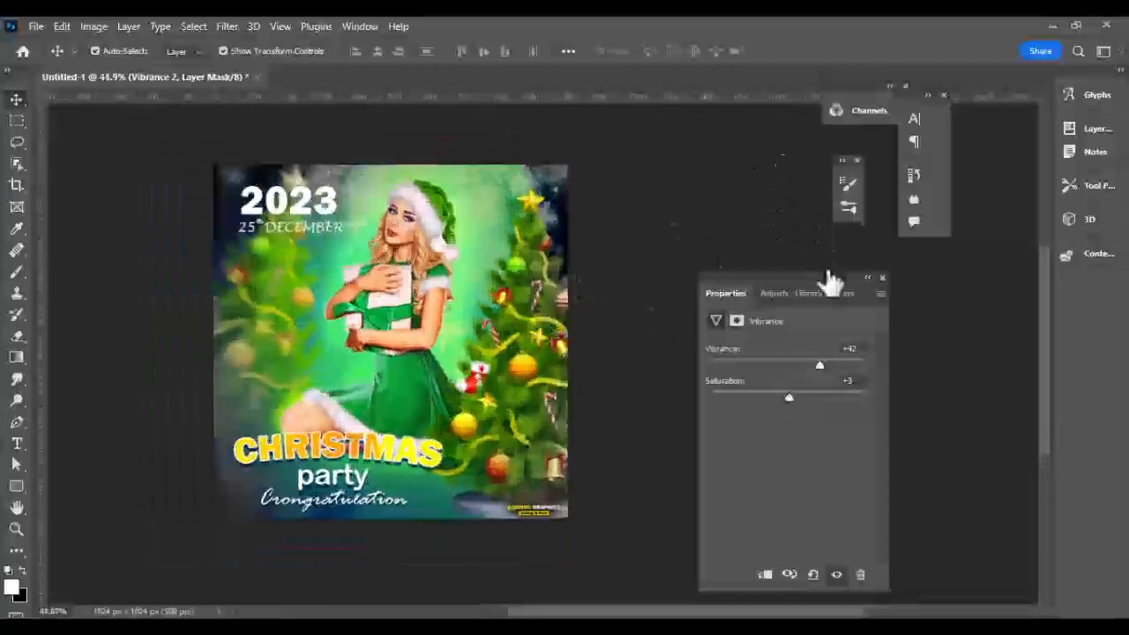
# Step: Add a Color Lookup adjustment layer above Layer 5 using the TensionGreen.3DL table
pyautogui.click(842, 293)
pyautogui.scroll(-4, 777, 481)
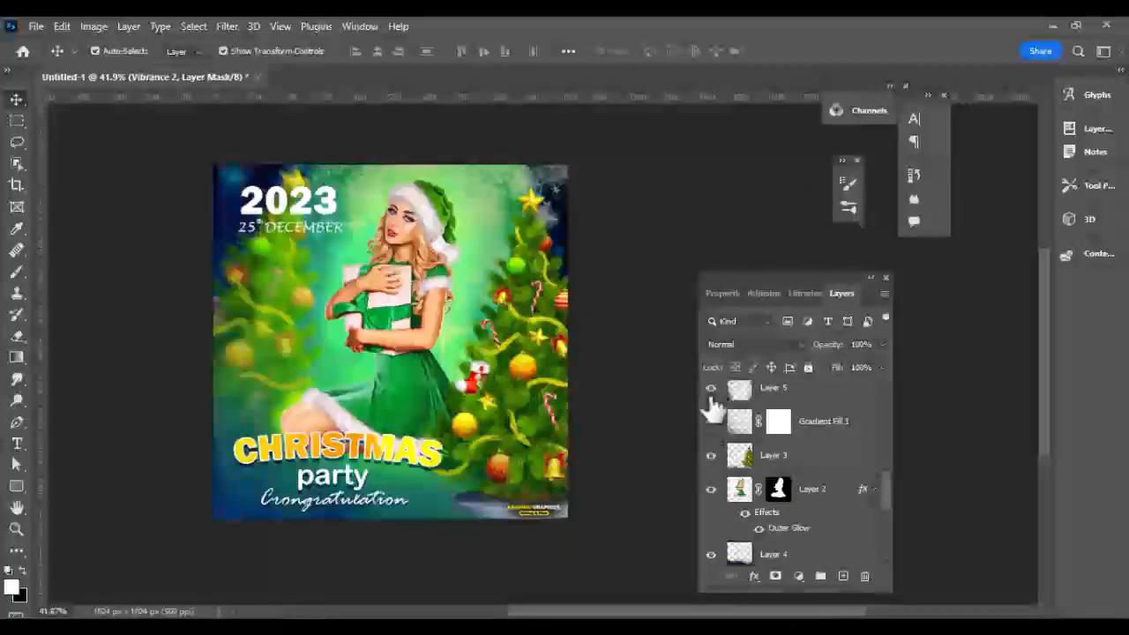
pyautogui.click(785, 395)
pyautogui.click(800, 577)
pyautogui.click(816, 485)
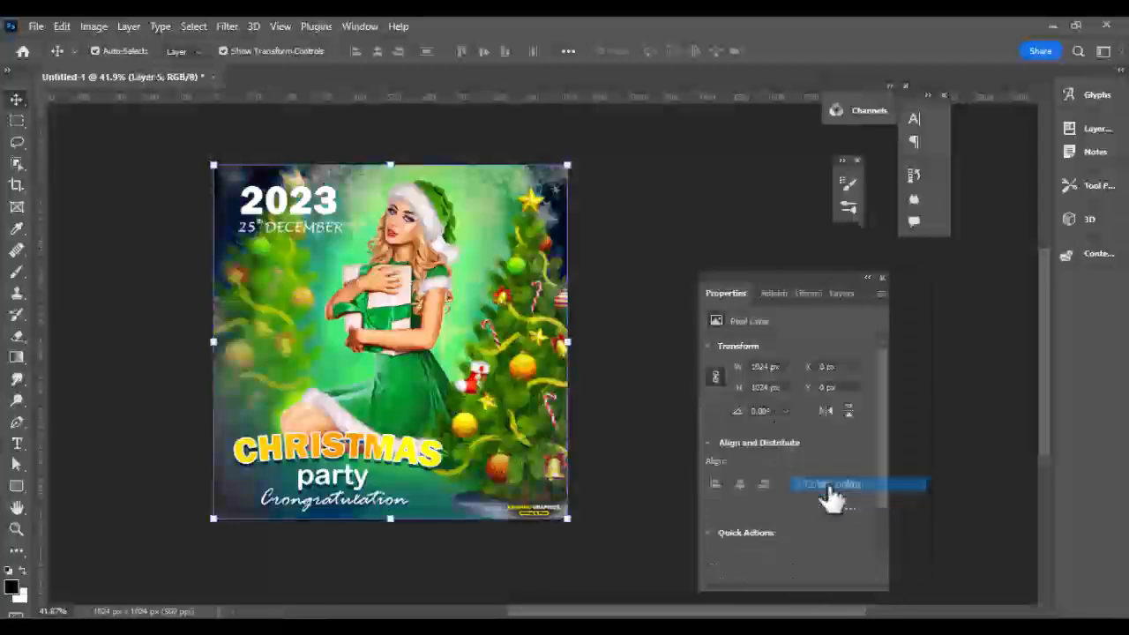
pyautogui.click(818, 352)
pyautogui.click(817, 493)
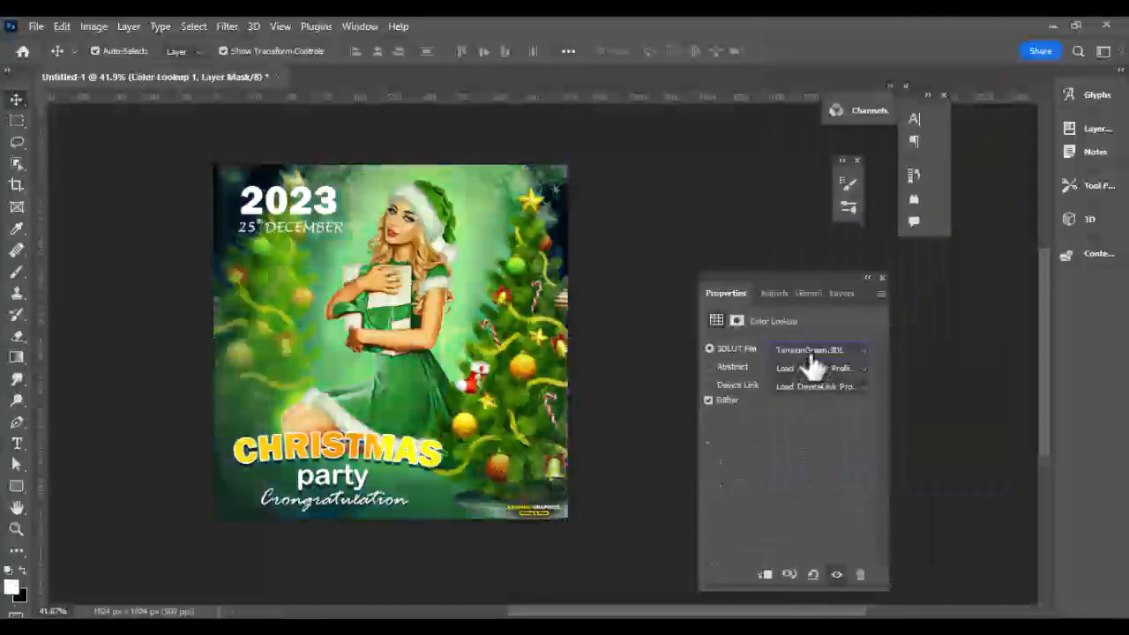
pyautogui.click(780, 352)
pyautogui.click(675, 252)
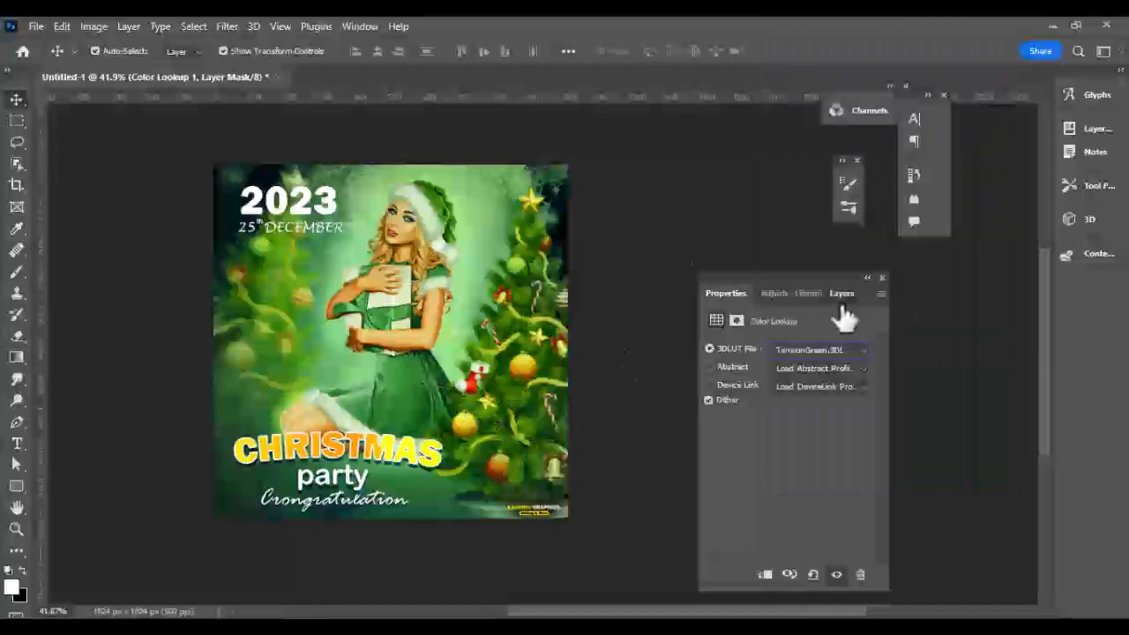
# Step: Compare the poster with and without the Color Lookup adjustment and look over the layer stack
pyautogui.click(842, 296)
pyautogui.moveTo(803, 399)
pyautogui.mouseDown()
pyautogui.moveTo(812, 485)
pyautogui.moveTo(787, 540)
pyautogui.moveTo(810, 459)
pyautogui.moveTo(801, 404)
pyautogui.mouseUp()
pyautogui.scroll(1, 806, 438)
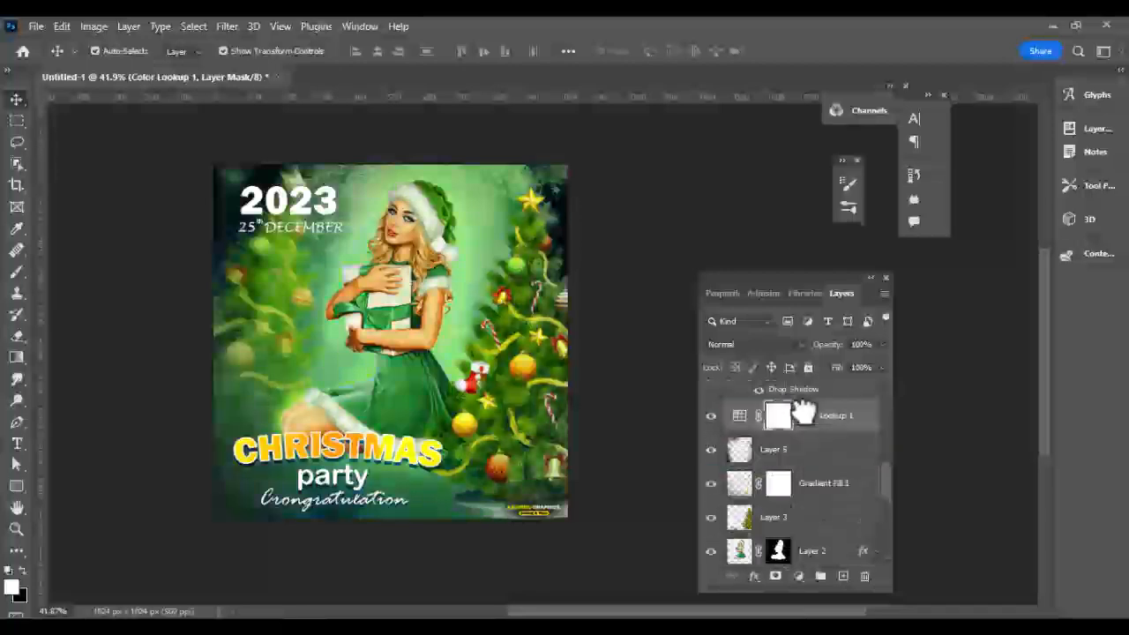
pyautogui.scroll(-6, 616, 376)
pyautogui.scroll(5, 616, 376)
pyautogui.click(711, 417)
pyautogui.click(711, 416)
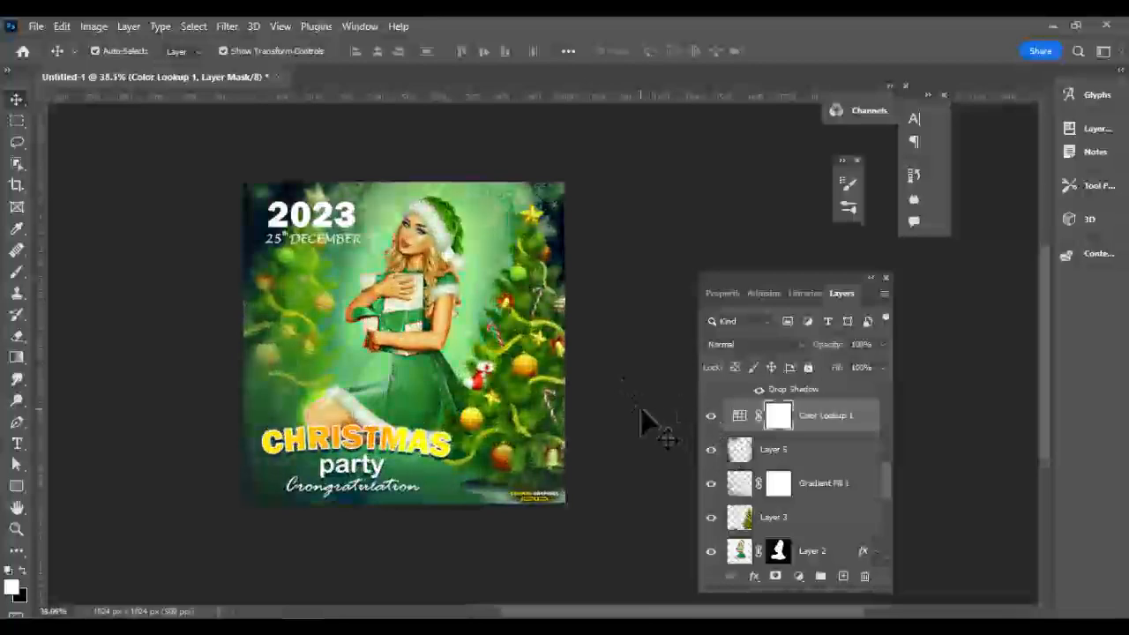
pyautogui.scroll(2, 641, 407)
pyautogui.moveTo(1045, 404); pyautogui.dragTo(1046, 400)
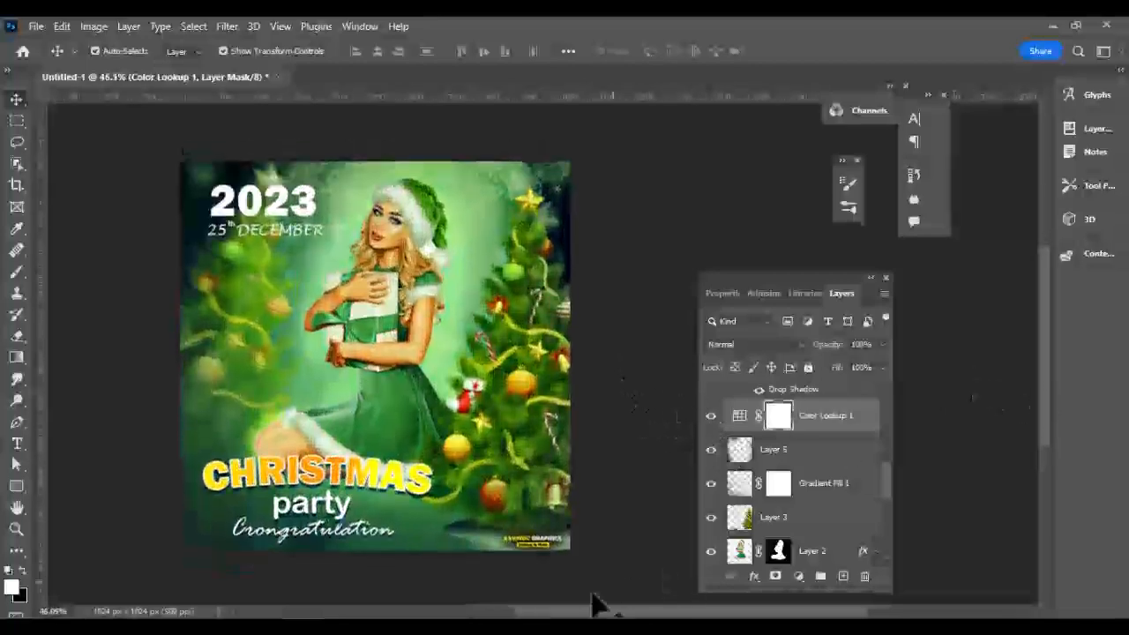